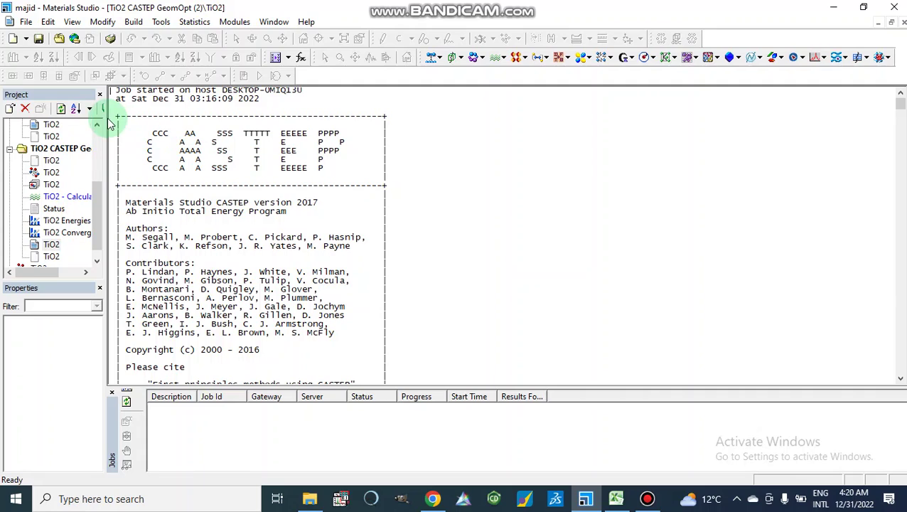
View the initial structure, the bibliography file and the optimization trajectory stored in the TiO2 CASTEP GeomOpt folder.
{"action": "left_click_drag", "start_coordinate": [95, 210], "coordinate": [98, 122]}
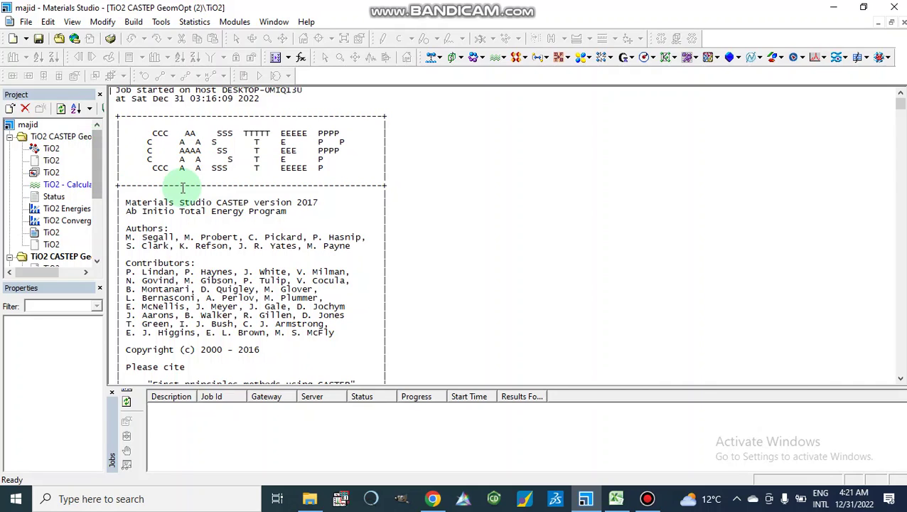
{"action": "double_click", "coordinate": [53, 149]}
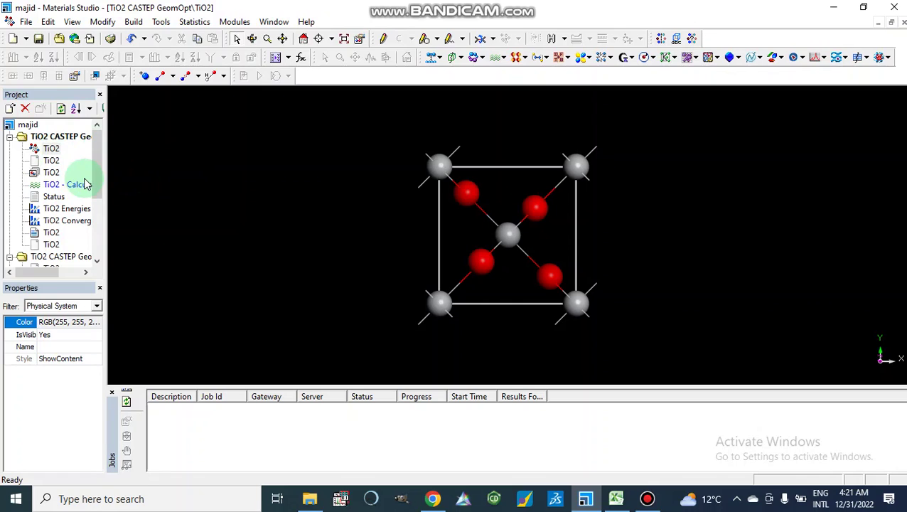
{"action": "double_click", "coordinate": [52, 246]}
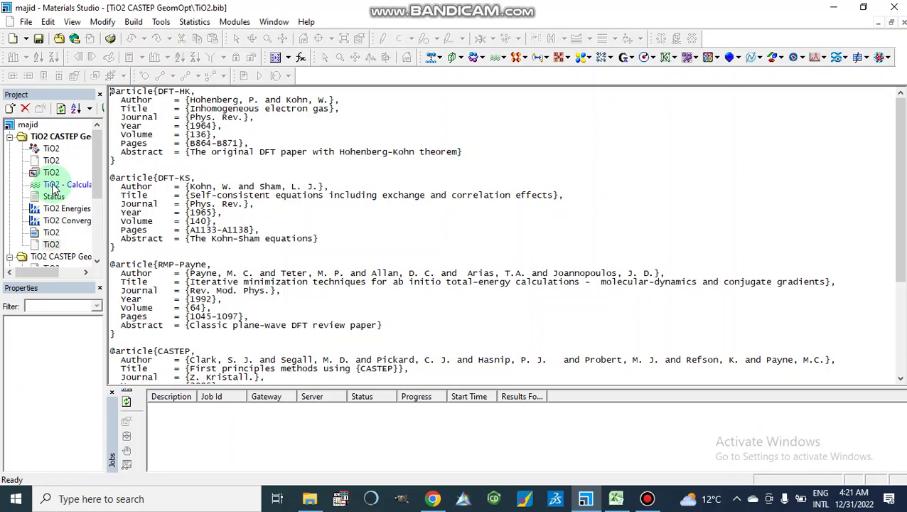
{"action": "double_click", "coordinate": [51, 173]}
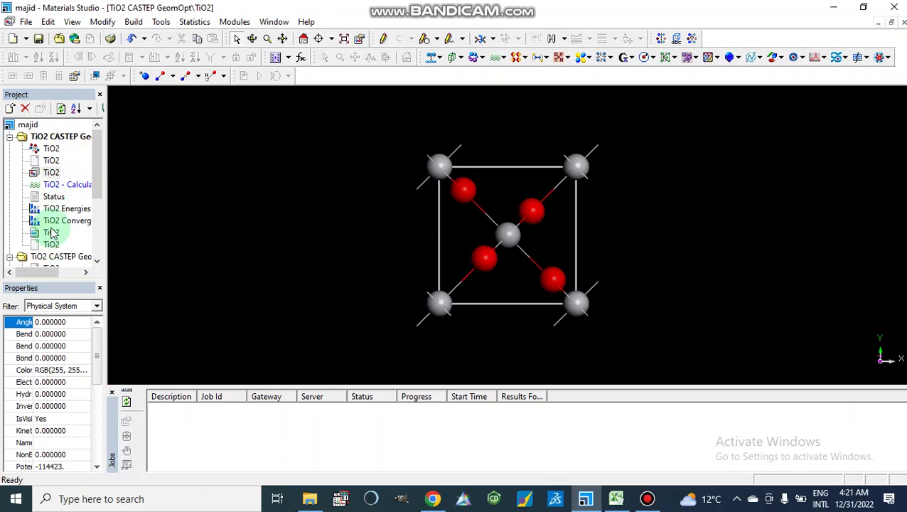
Review the setup and electronic settings of the calculation in the TiO2 CASTEP GeomOpt folder.
{"action": "double_click", "coordinate": [55, 185]}
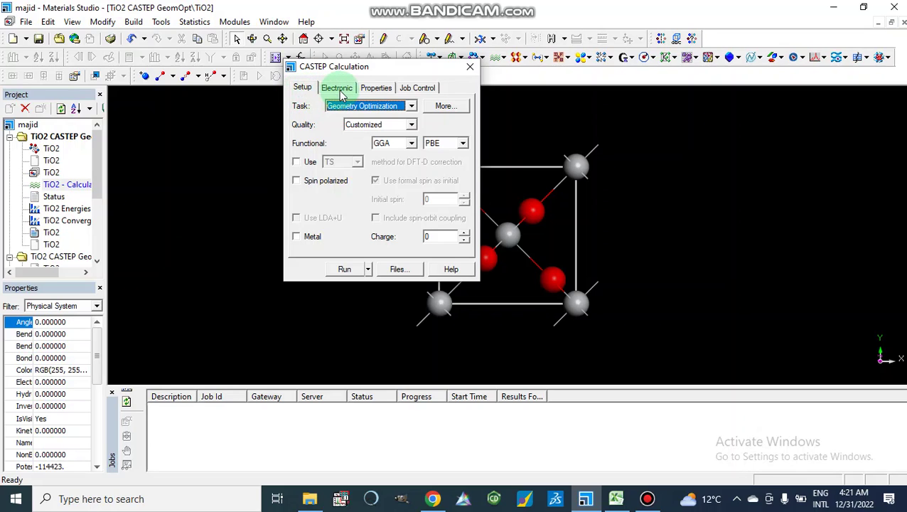
{"action": "left_click", "coordinate": [341, 93]}
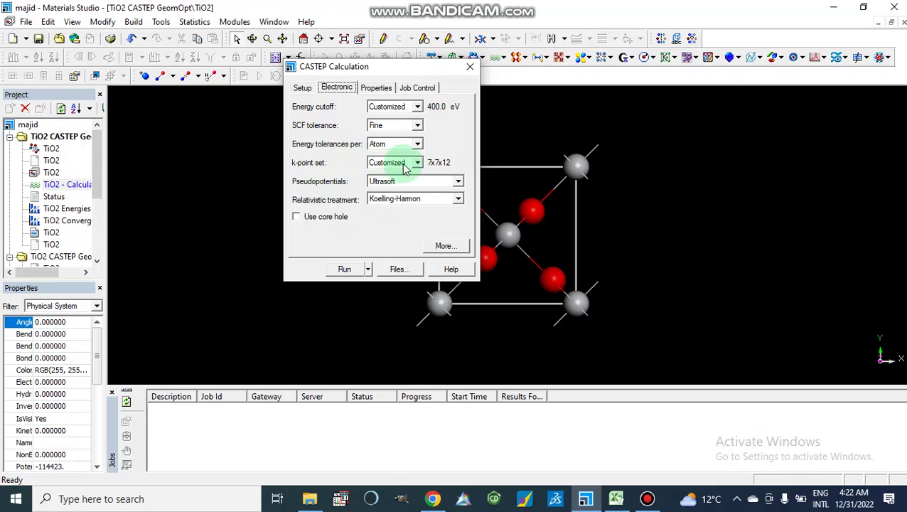
{"action": "left_click", "coordinate": [469, 69]}
Review the setup and electronic settings of the calculation in the TiO2 CASTEP GeomOpt (2) folder.
{"action": "left_click_drag", "start_coordinate": [97, 174], "coordinate": [96, 219]}
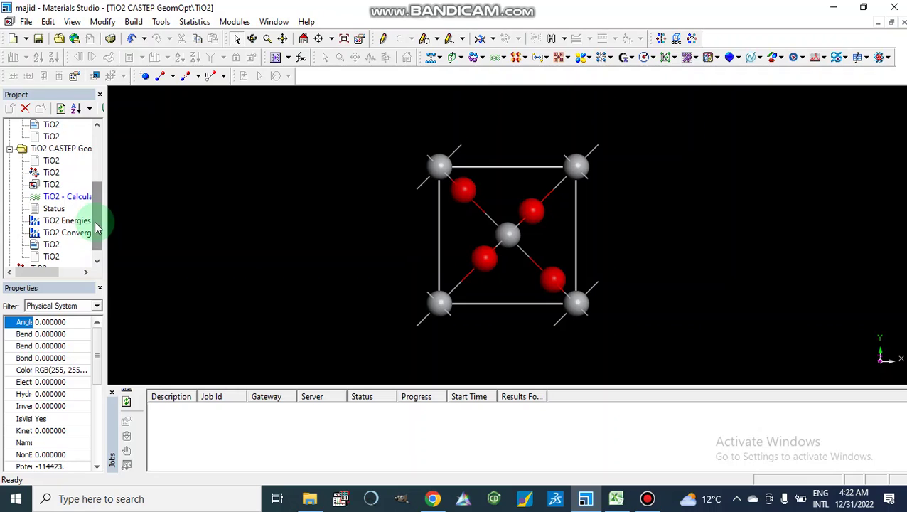
{"action": "left_click", "coordinate": [60, 199]}
{"action": "double_click", "coordinate": [55, 196]}
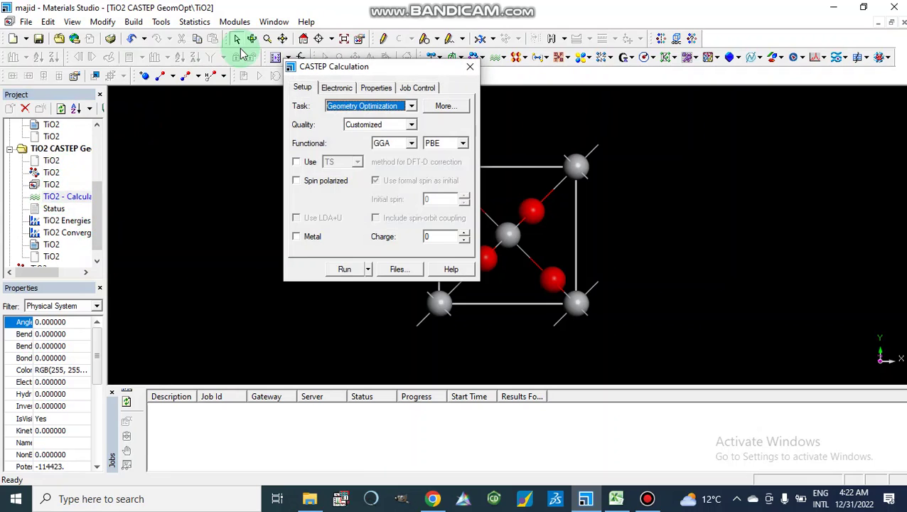
{"action": "left_click", "coordinate": [335, 88]}
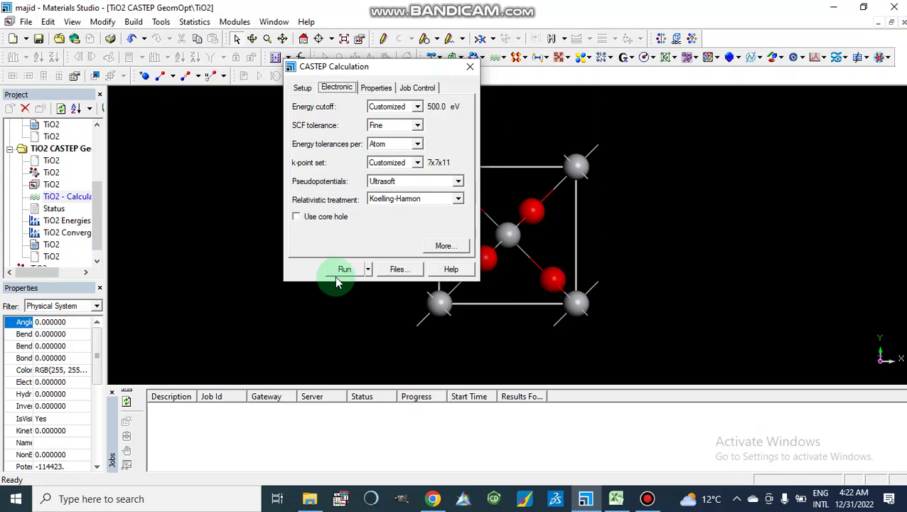
{"action": "left_click", "coordinate": [468, 68]}
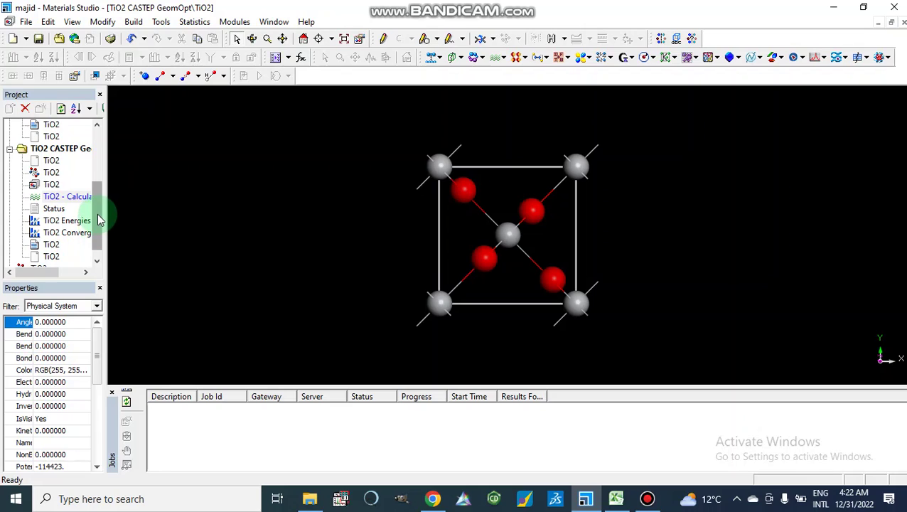
Examine the status report, energies chart and convergence chart of TiO2 CASTEP GeomOpt (2).
{"action": "left_click_drag", "start_coordinate": [100, 219], "coordinate": [95, 238]}
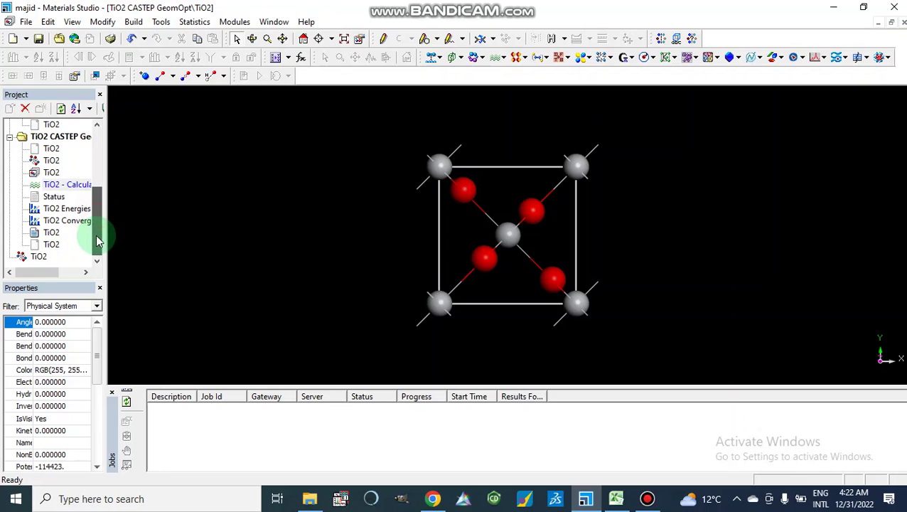
{"action": "double_click", "coordinate": [55, 198]}
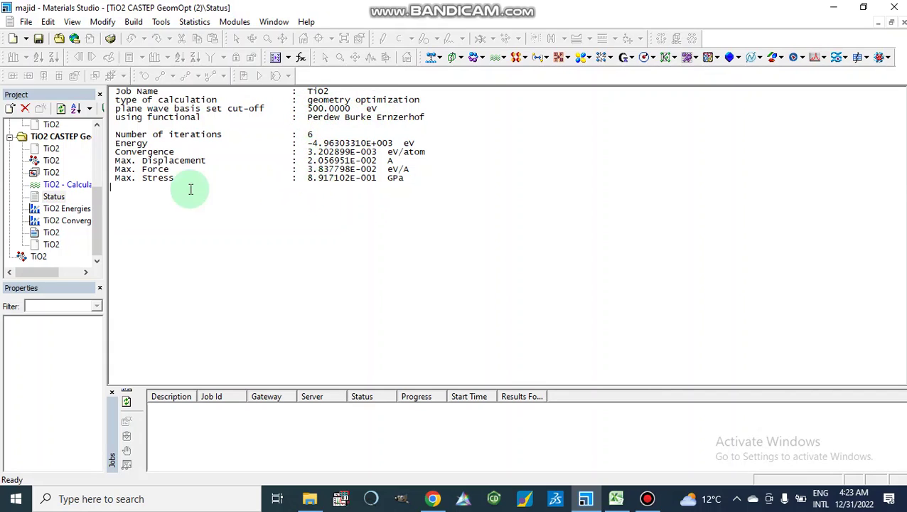
{"action": "double_click", "coordinate": [71, 213]}
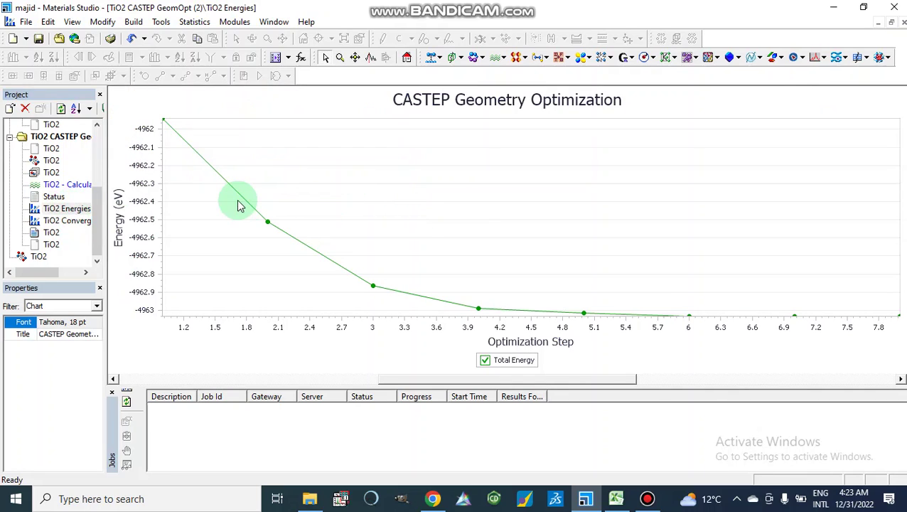
{"action": "double_click", "coordinate": [64, 221]}
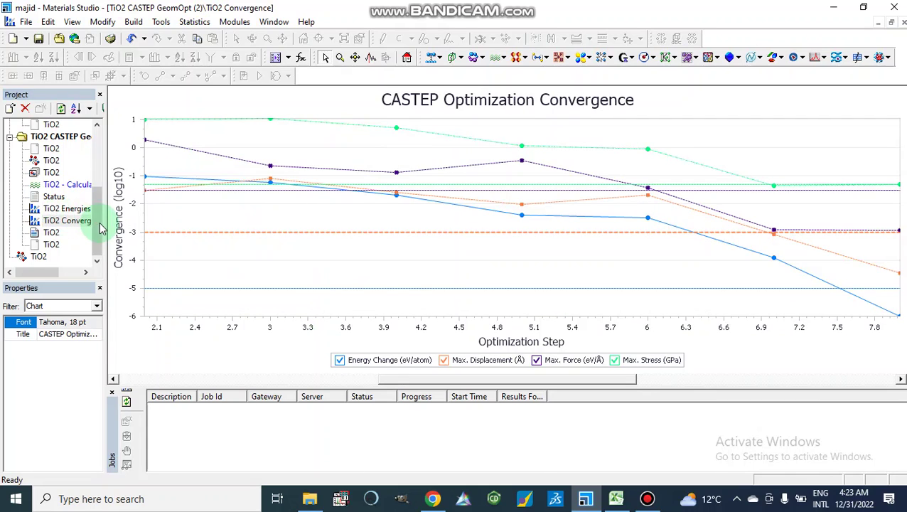
Open the TiO2 output report of TiO2 CASTEP GeomOpt (2) and examine its calculation parameters, initial unit cell and atomic coordinates.
{"action": "double_click", "coordinate": [49, 233]}
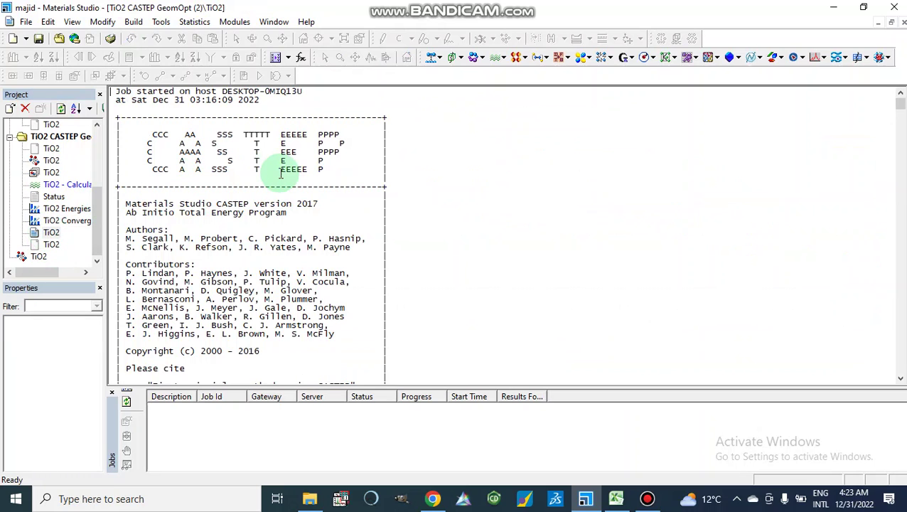
{"action": "scroll", "coordinate": [281, 174], "scroll_direction": "down", "scroll_amount": 7}
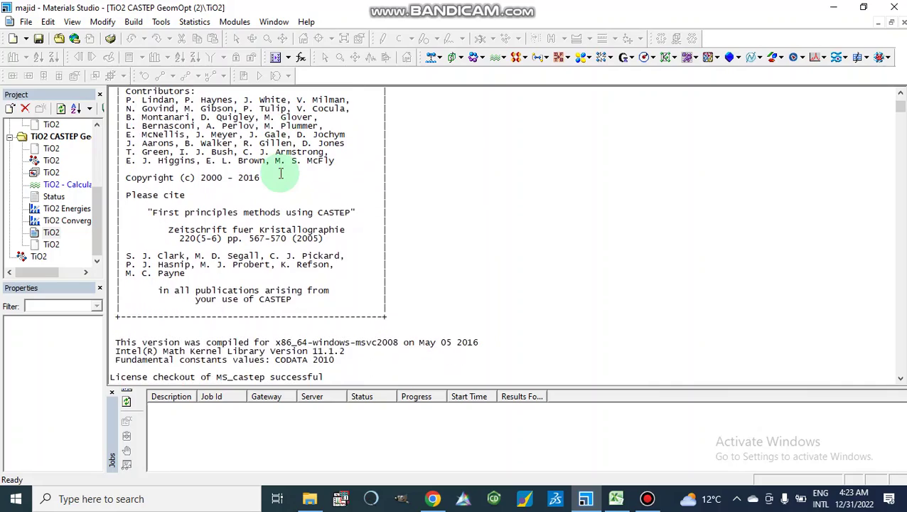
{"action": "scroll", "coordinate": [281, 174], "scroll_direction": "down", "scroll_amount": 12}
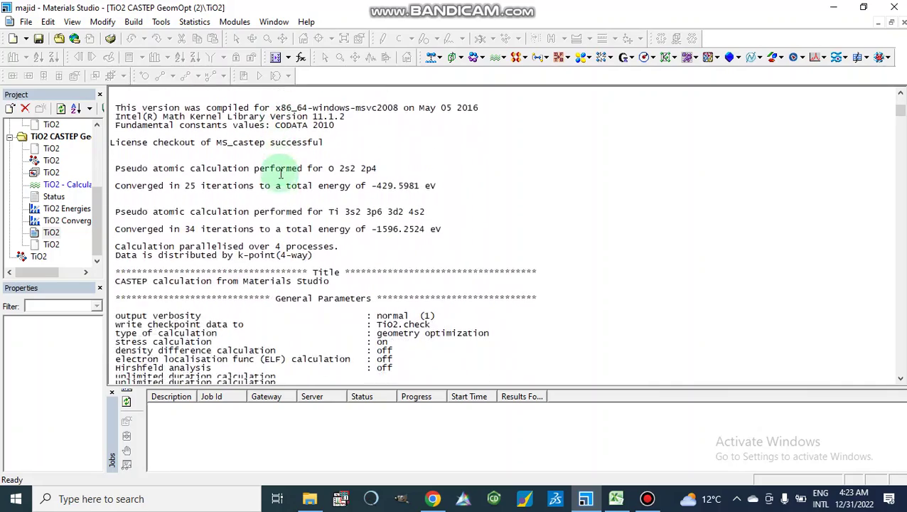
{"action": "scroll", "coordinate": [280, 174], "scroll_direction": "down", "scroll_amount": 15}
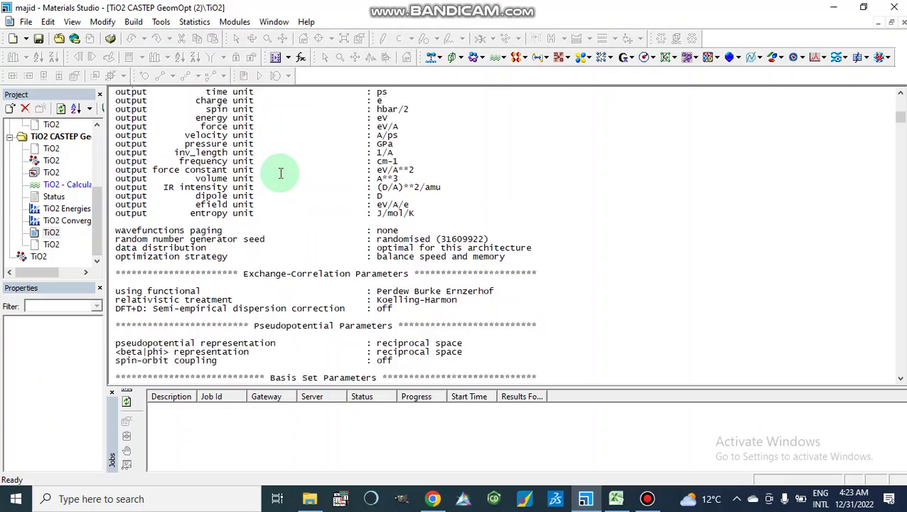
{"action": "scroll", "coordinate": [281, 174], "scroll_direction": "down", "scroll_amount": 15}
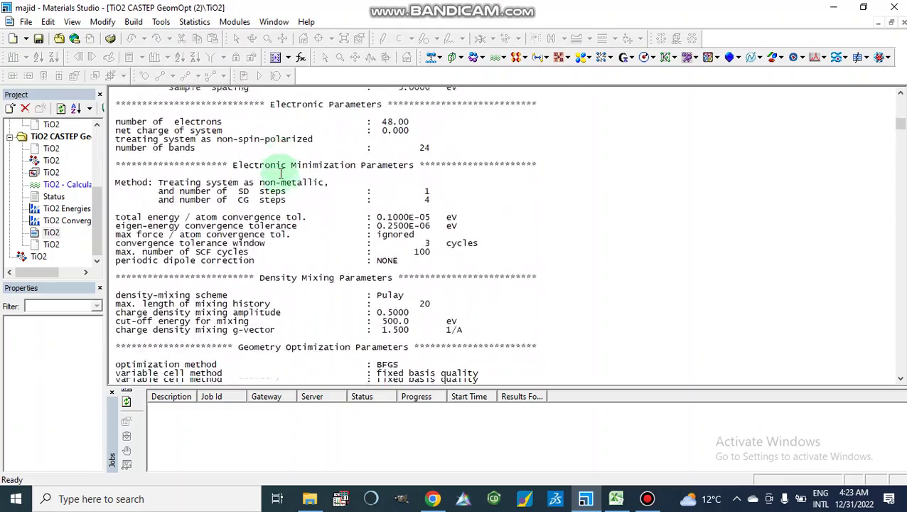
{"action": "scroll", "coordinate": [281, 174], "scroll_direction": "down", "scroll_amount": 7}
{"action": "scroll", "coordinate": [281, 174], "scroll_direction": "up", "scroll_amount": 3}
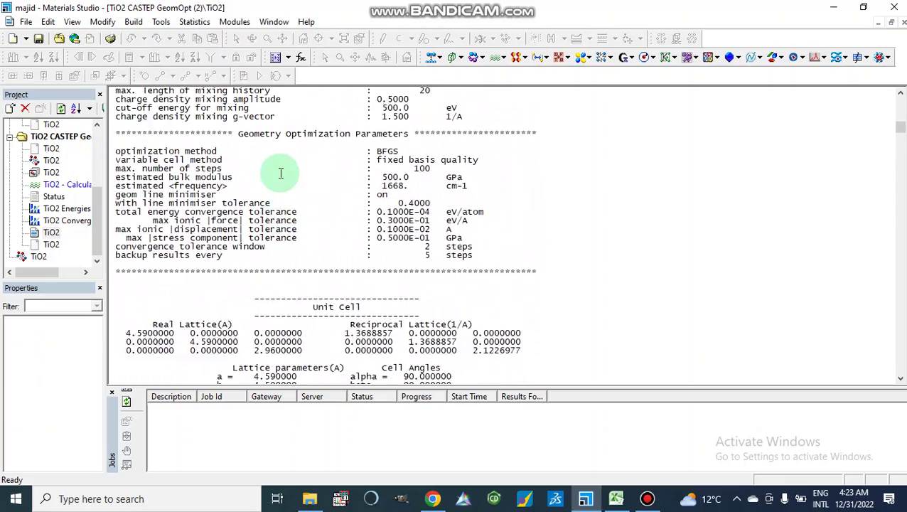
{"action": "scroll", "coordinate": [280, 174], "scroll_direction": "down", "scroll_amount": 3}
{"action": "scroll", "coordinate": [280, 173], "scroll_direction": "down", "scroll_amount": 3}
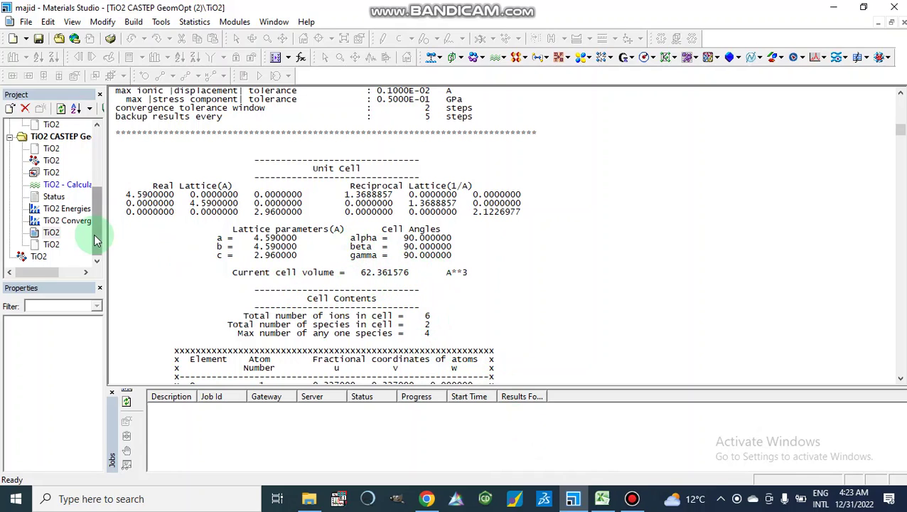
{"action": "scroll", "coordinate": [304, 292], "scroll_direction": "down", "scroll_amount": 6}
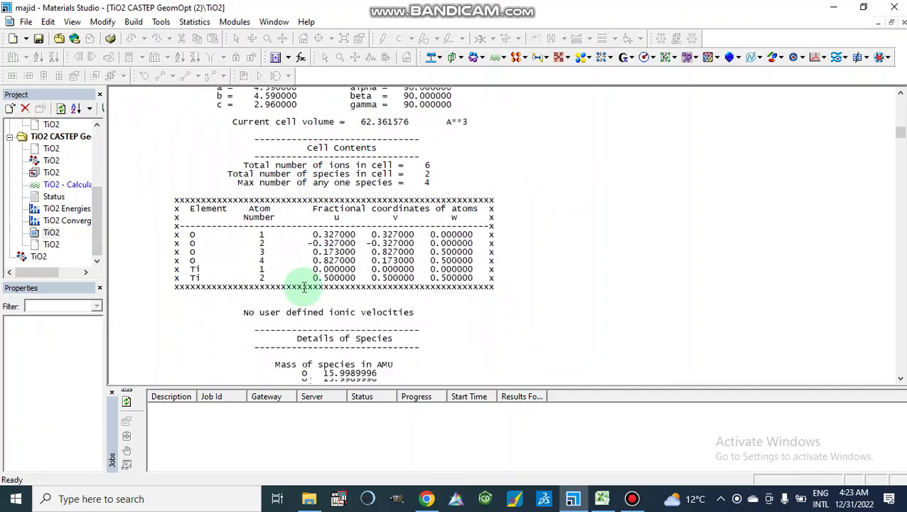
Examine the SCF energies and unit cell data of the first BFGS iteration and highlight its current cell volume value.
{"action": "scroll", "coordinate": [304, 287], "scroll_direction": "down", "scroll_amount": 20}
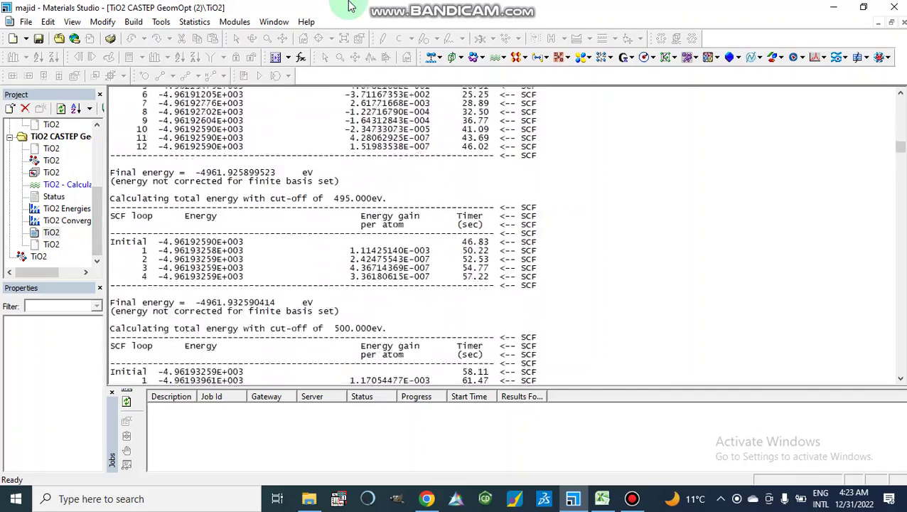
{"action": "scroll", "coordinate": [348, 5], "scroll_direction": "down", "scroll_amount": 20}
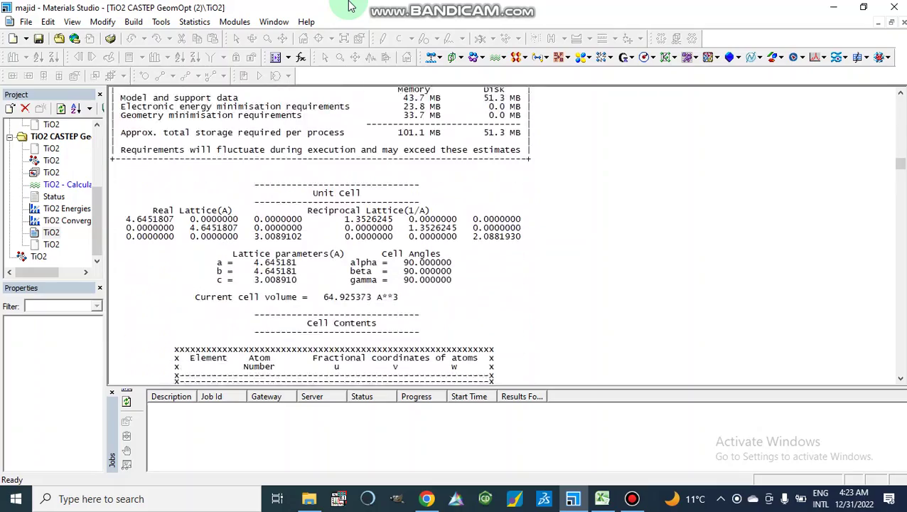
{"action": "scroll", "coordinate": [348, 5], "scroll_direction": "down", "scroll_amount": 15}
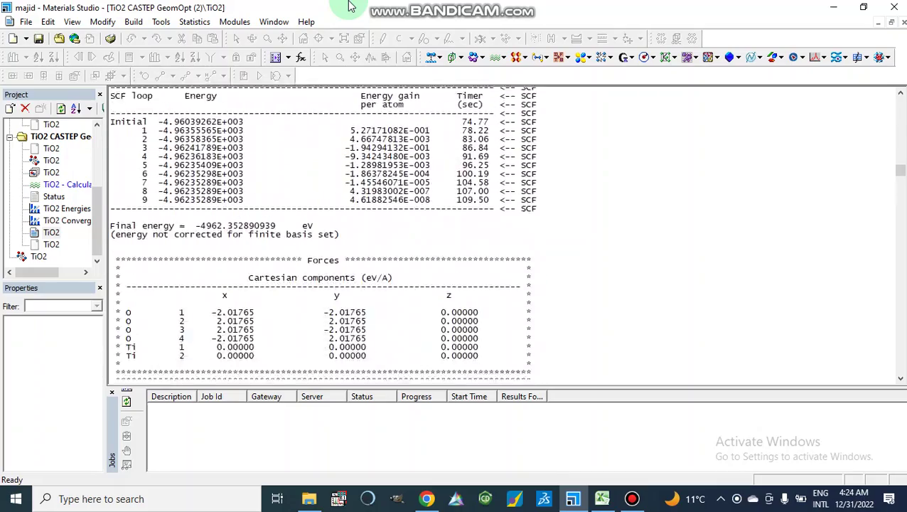
{"action": "scroll", "coordinate": [349, 6], "scroll_direction": "down", "scroll_amount": 10}
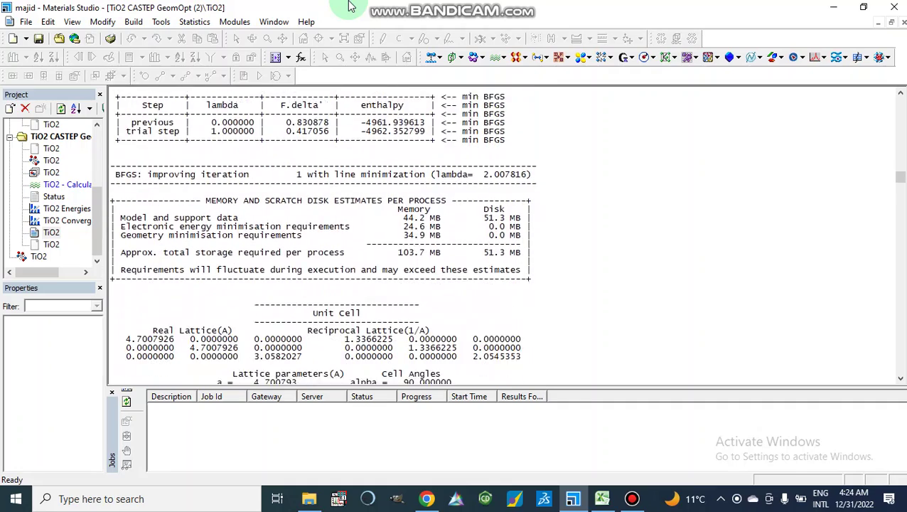
{"action": "scroll", "coordinate": [349, 6], "scroll_direction": "down", "scroll_amount": 5}
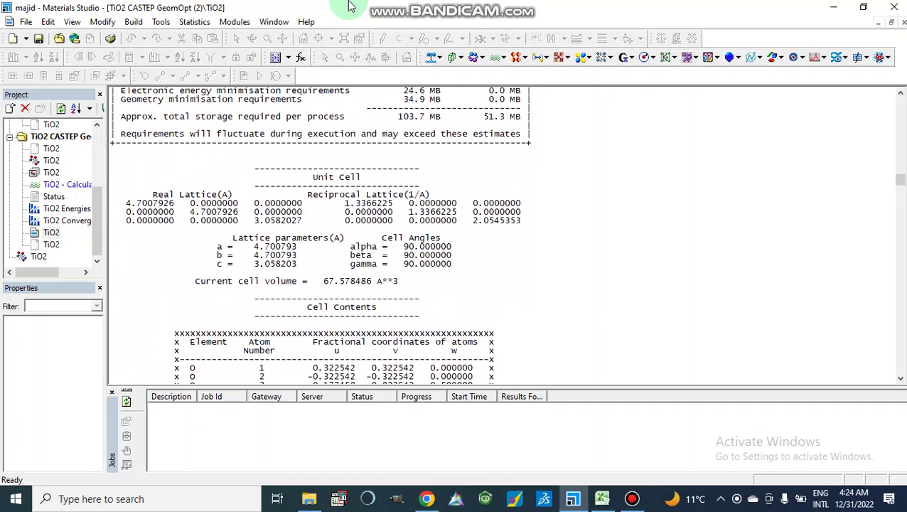
{"action": "left_click", "coordinate": [258, 284]}
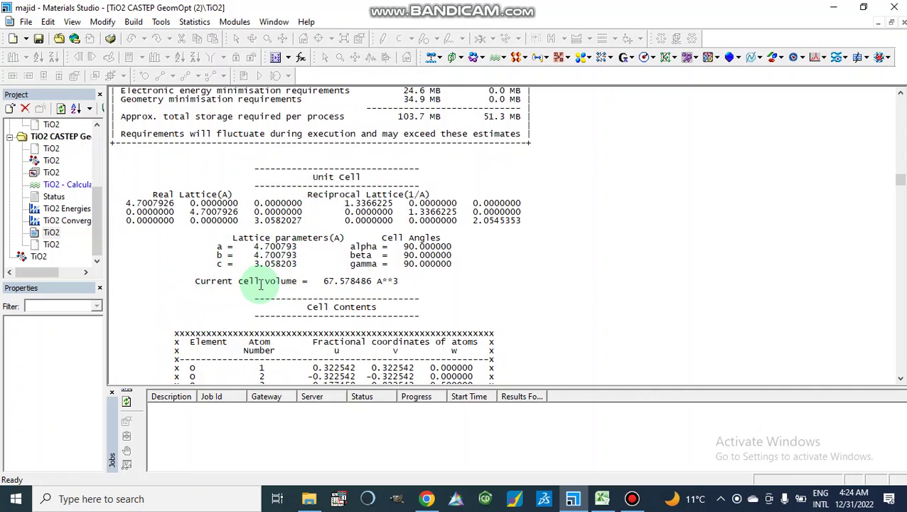
{"action": "left_click", "coordinate": [323, 283]}
{"action": "left_click_drag", "start_coordinate": [324, 282], "coordinate": [359, 282]}
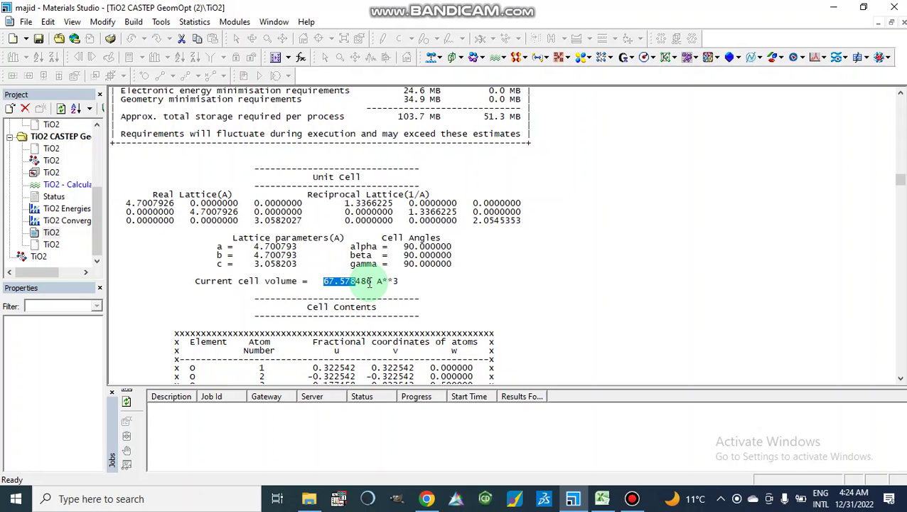
Examine the unit cell, cell volumes, SCF energies and forces of the second BFGS iteration in the output report.
{"action": "scroll", "coordinate": [408, 290], "scroll_direction": "down", "scroll_amount": 12}
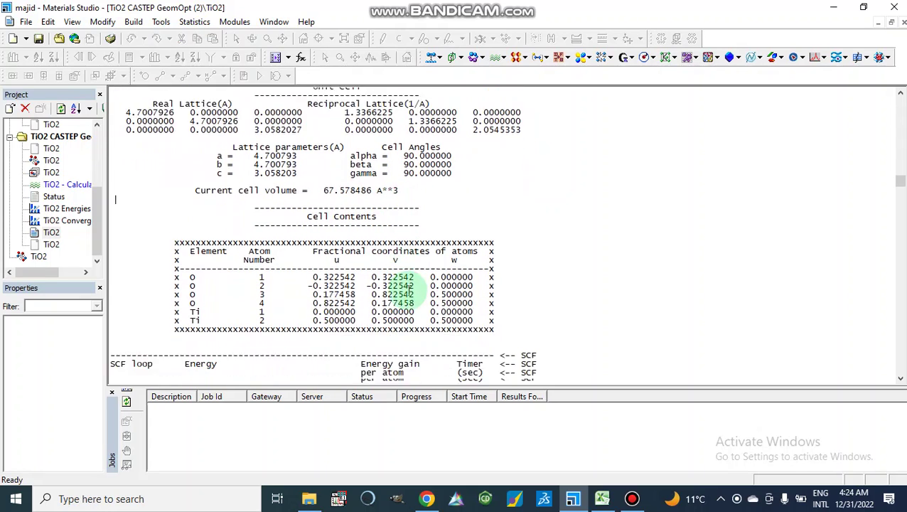
{"action": "scroll", "coordinate": [408, 290], "scroll_direction": "down", "scroll_amount": 15}
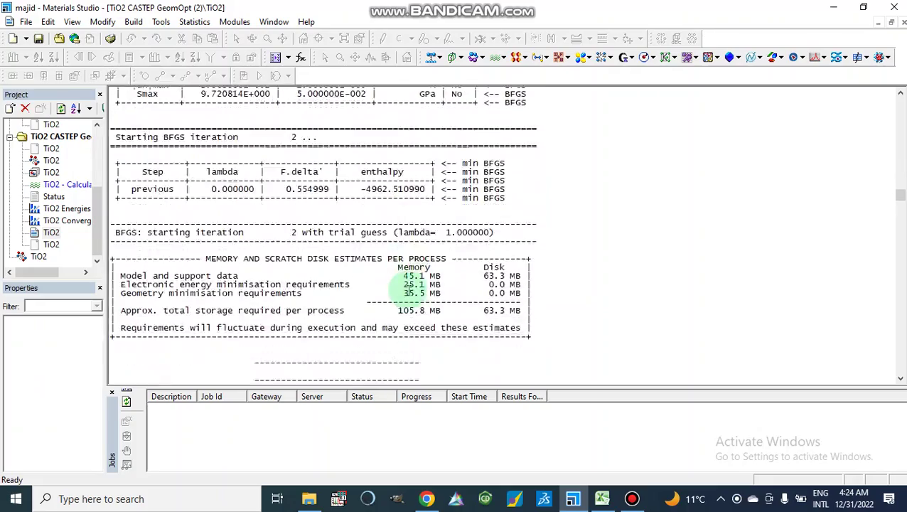
{"action": "scroll", "coordinate": [408, 290], "scroll_direction": "up", "scroll_amount": 2}
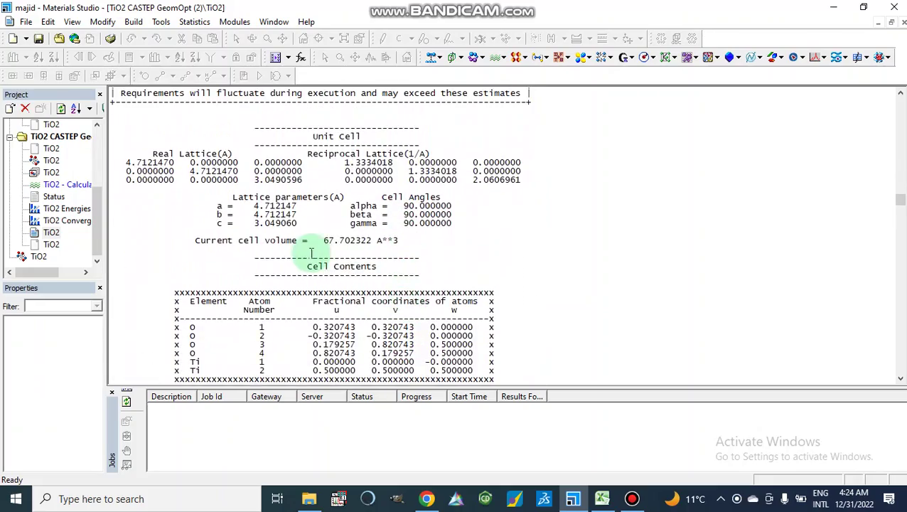
{"action": "scroll", "coordinate": [412, 249], "scroll_direction": "down", "scroll_amount": 15}
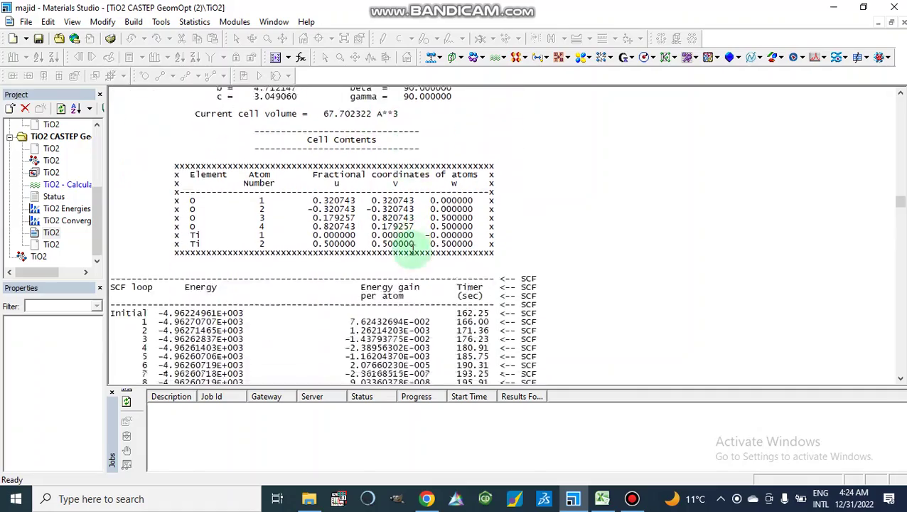
{"action": "scroll", "coordinate": [412, 250], "scroll_direction": "down", "scroll_amount": 15}
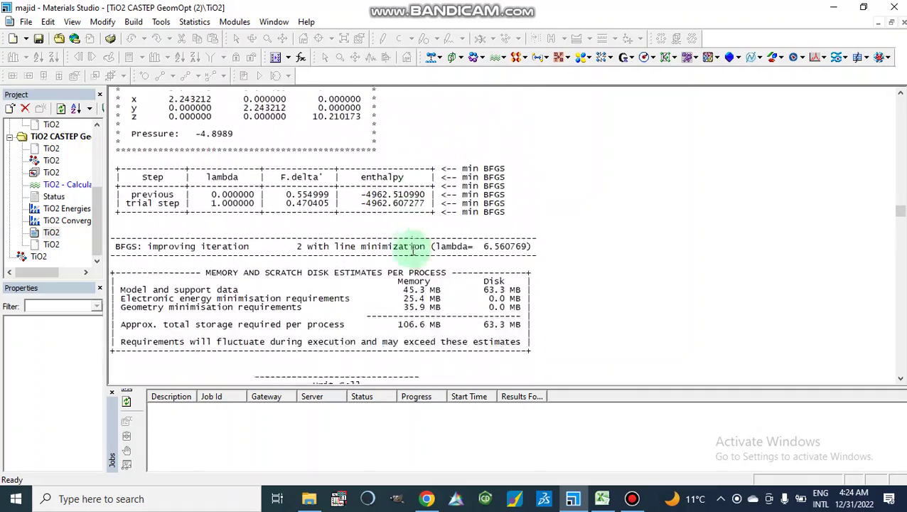
{"action": "scroll", "coordinate": [324, 67], "scroll_direction": "down", "scroll_amount": 8}
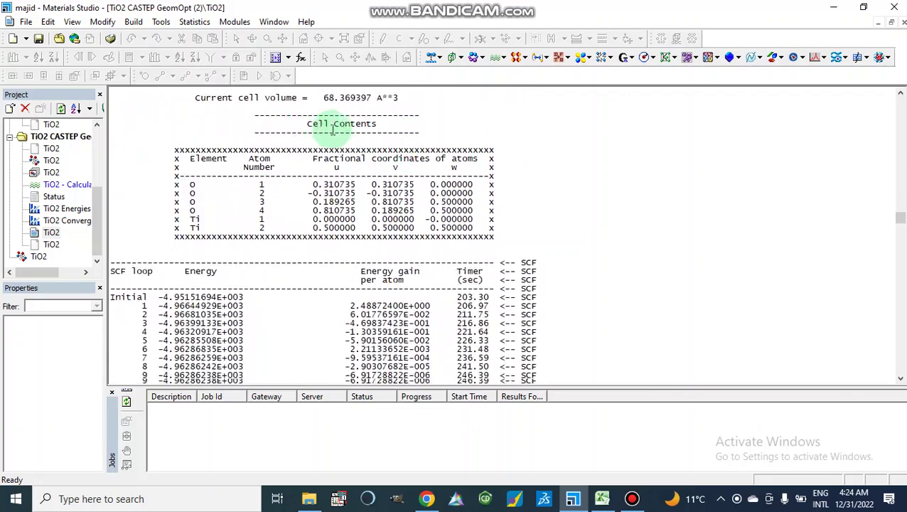
{"action": "scroll", "coordinate": [336, 117], "scroll_direction": "up", "scroll_amount": 6}
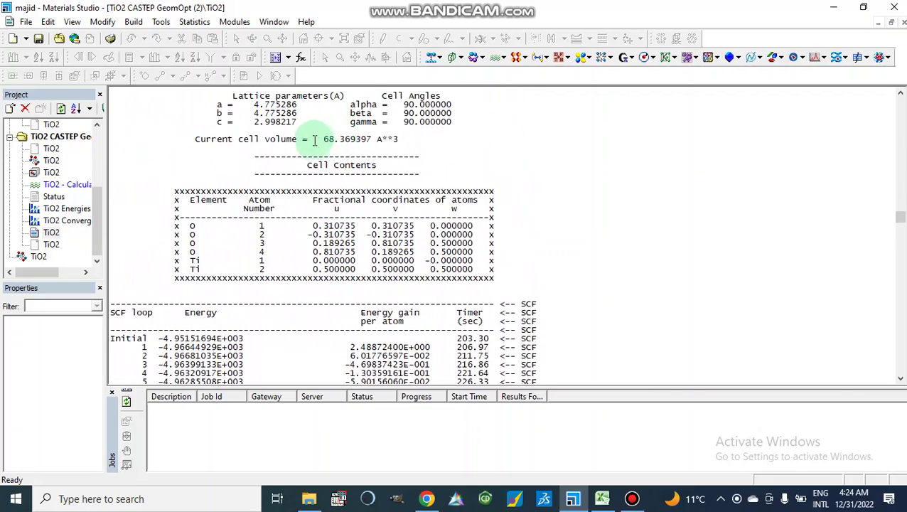
{"action": "scroll", "coordinate": [360, 147], "scroll_direction": "down", "scroll_amount": 10}
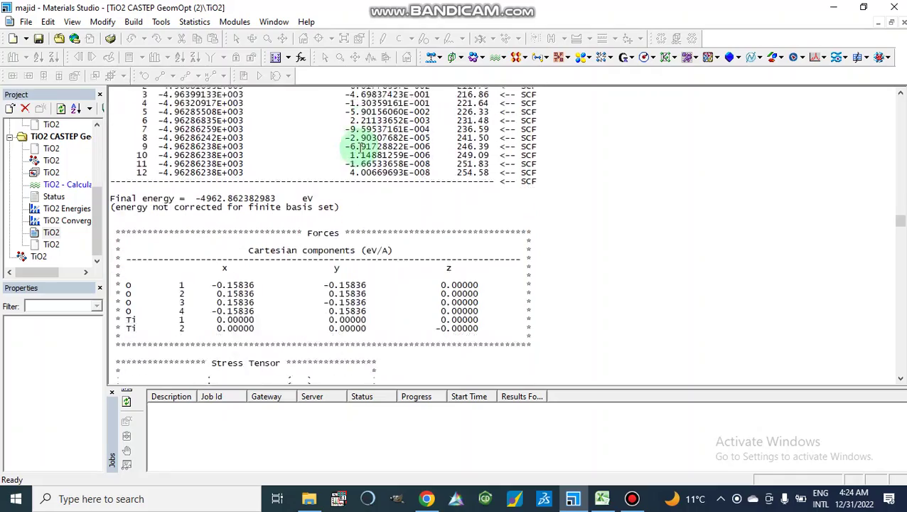
{"action": "scroll", "coordinate": [360, 148], "scroll_direction": "down", "scroll_amount": 4}
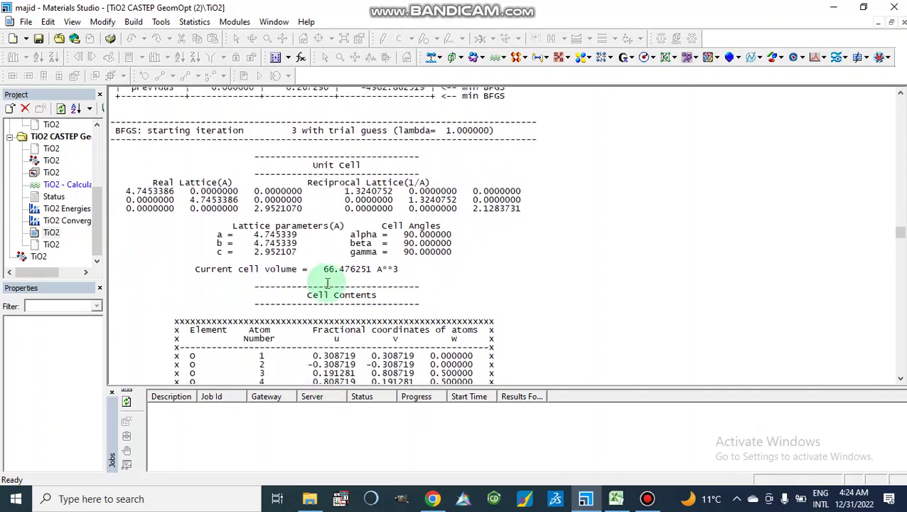
Compare the lattice parameters and current cell volumes across BFGS iterations 3 to 5 in the output report.
{"action": "scroll", "coordinate": [356, 270], "scroll_direction": "down", "scroll_amount": 20}
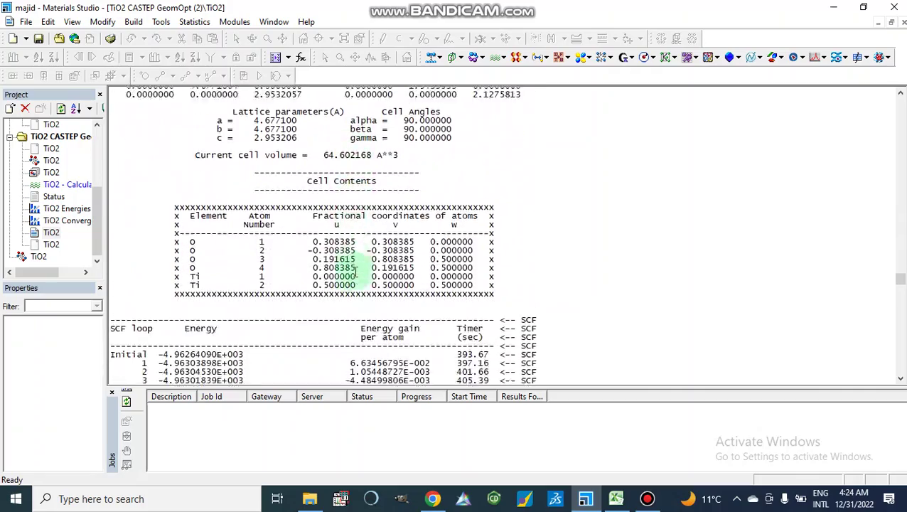
{"action": "scroll", "coordinate": [355, 270], "scroll_direction": "down", "scroll_amount": 6}
{"action": "scroll", "coordinate": [355, 272], "scroll_direction": "up", "scroll_amount": 8}
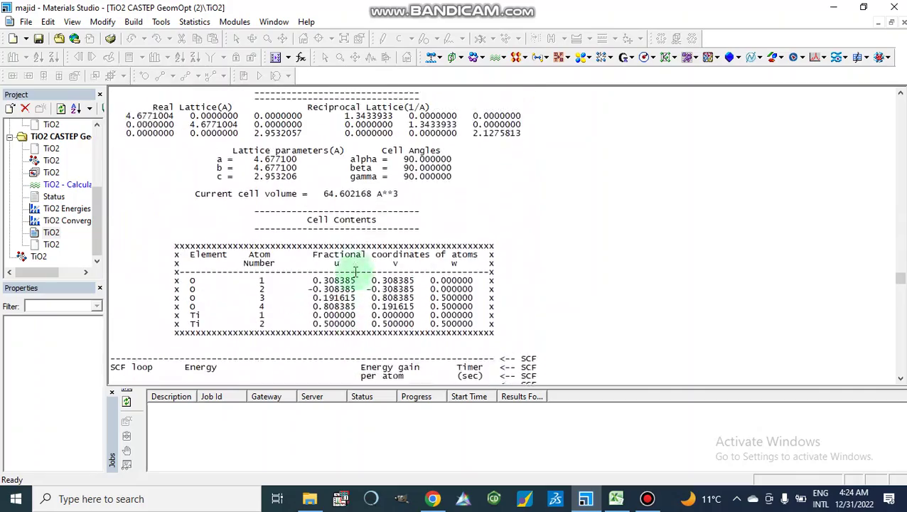
{"action": "scroll", "coordinate": [355, 271], "scroll_direction": "up", "scroll_amount": 3}
{"action": "scroll", "coordinate": [356, 271], "scroll_direction": "down", "scroll_amount": 20}
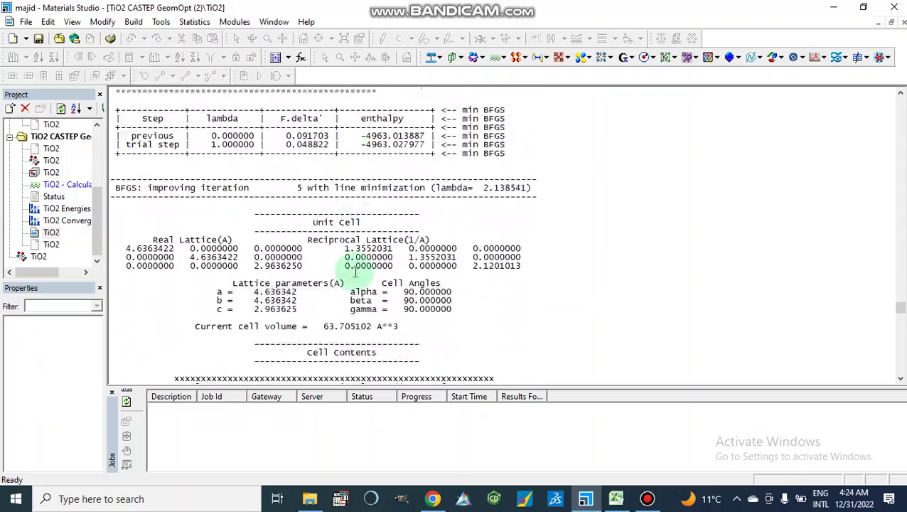
{"action": "scroll", "coordinate": [356, 271], "scroll_direction": "down", "scroll_amount": 15}
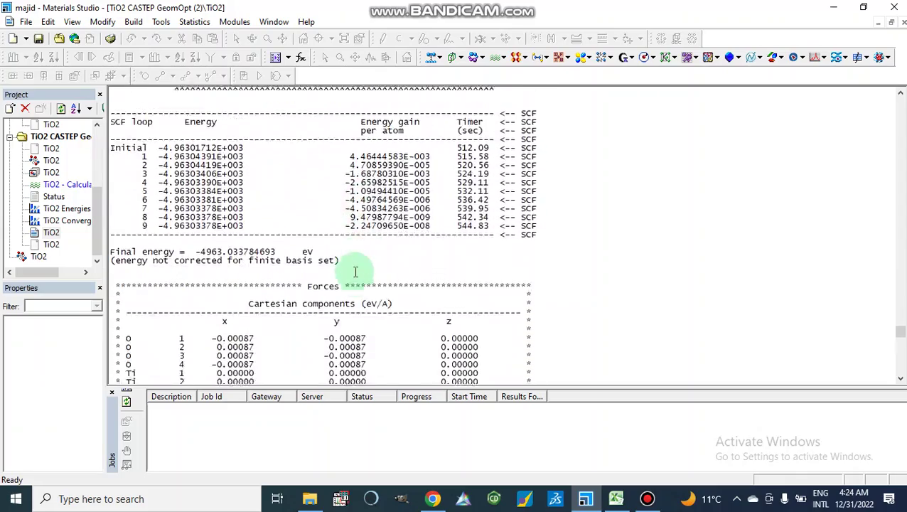
Examine the BFGS final configuration's cell volume, final enthalpy and bulk modulus, along with the closing run timings.
{"action": "scroll", "coordinate": [355, 272], "scroll_direction": "down", "scroll_amount": 20}
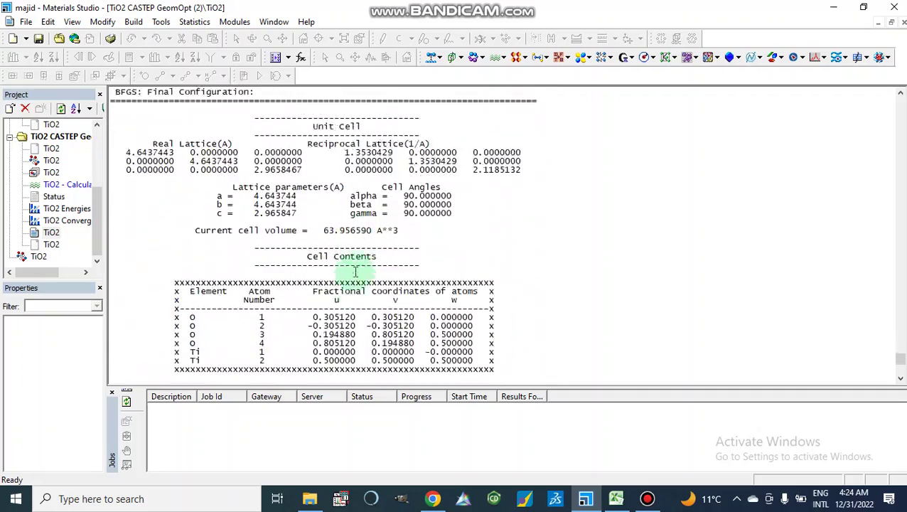
{"action": "scroll", "coordinate": [356, 271], "scroll_direction": "down", "scroll_amount": 15}
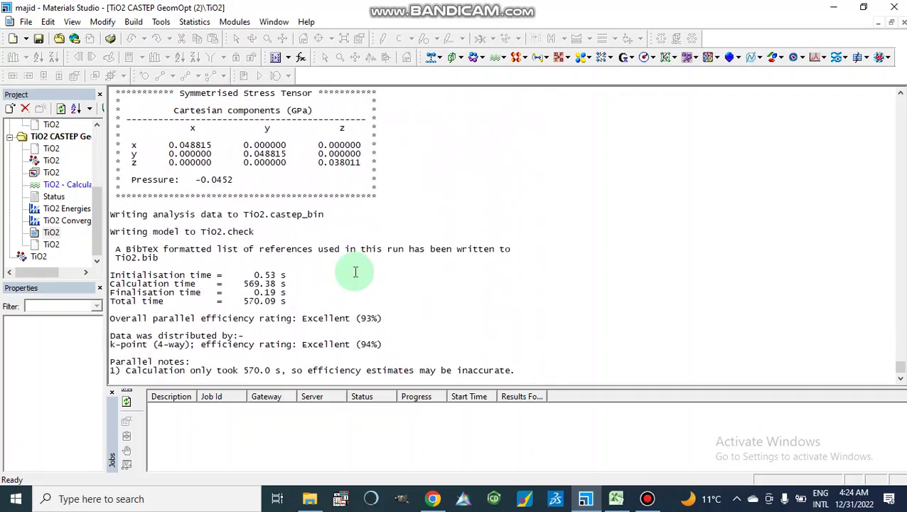
{"action": "scroll", "coordinate": [356, 272], "scroll_direction": "up", "scroll_amount": 15}
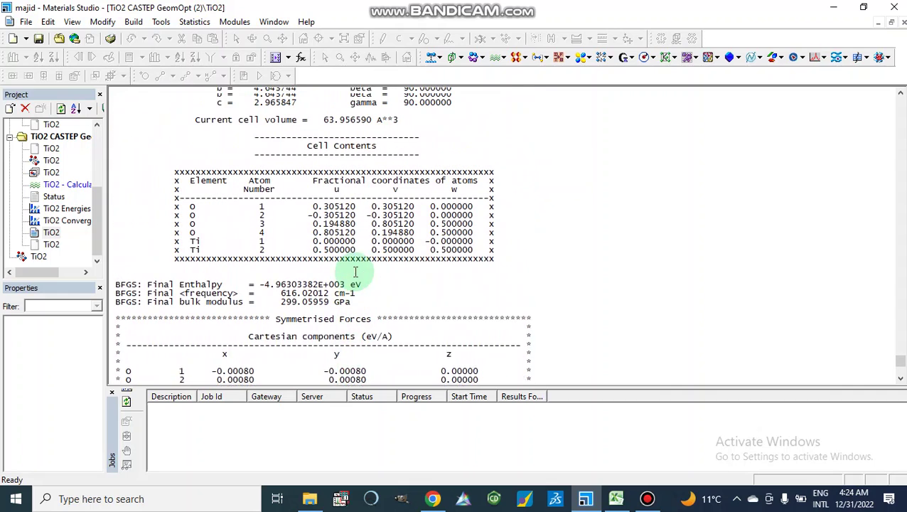
{"action": "scroll", "coordinate": [355, 272], "scroll_direction": "up", "scroll_amount": 2}
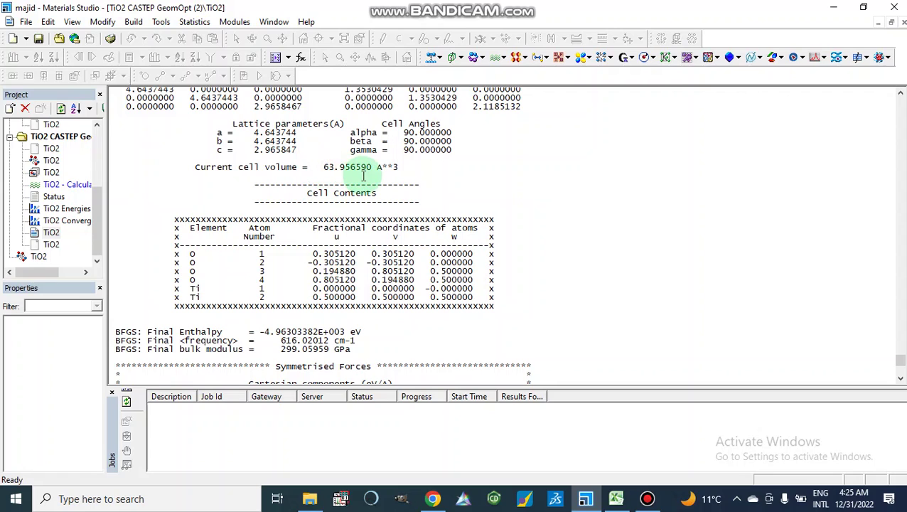
Switch to the Excel workbook and set the Initial V of the 400 cutoff energy in B2 to 63.361.
{"action": "left_click", "coordinate": [615, 501]}
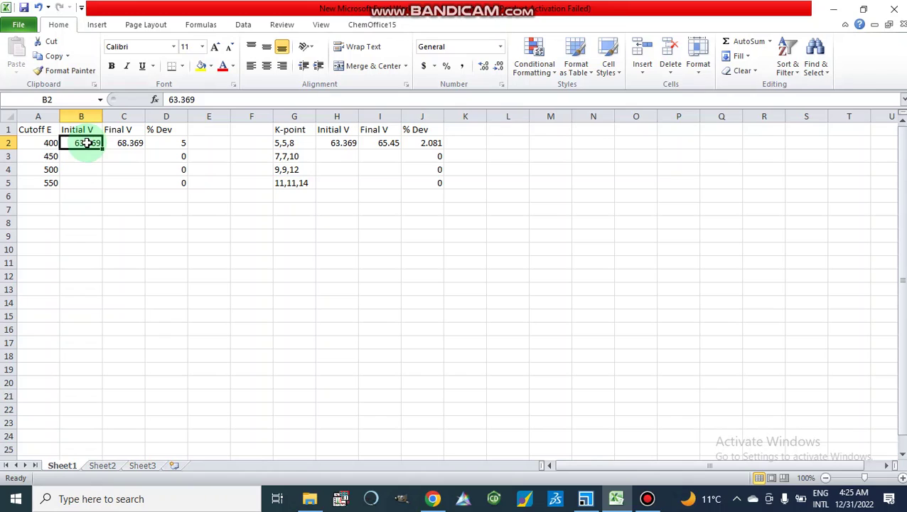
{"action": "double_click", "coordinate": [87, 143]}
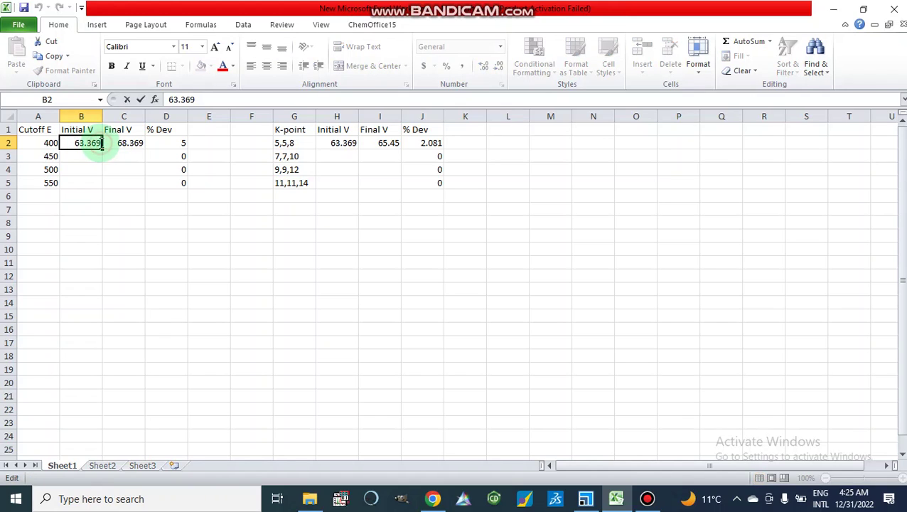
{"action": "key", "text": "BackSpace"}
{"action": "type", "text": "1"}
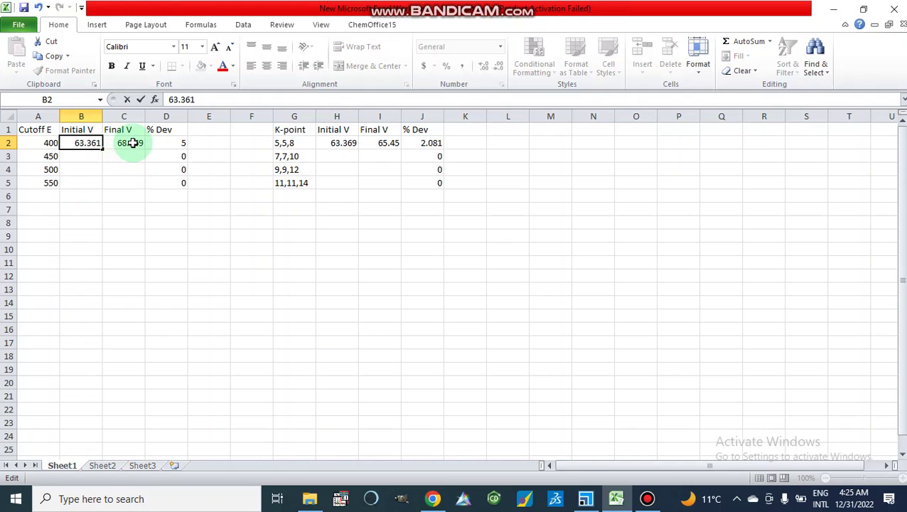
Recheck the final cell volume in the Materials Studio report and set the 400 cutoff's Final V in C2 to 68.956.
{"action": "left_click", "coordinate": [133, 143]}
{"action": "double_click", "coordinate": [142, 143]}
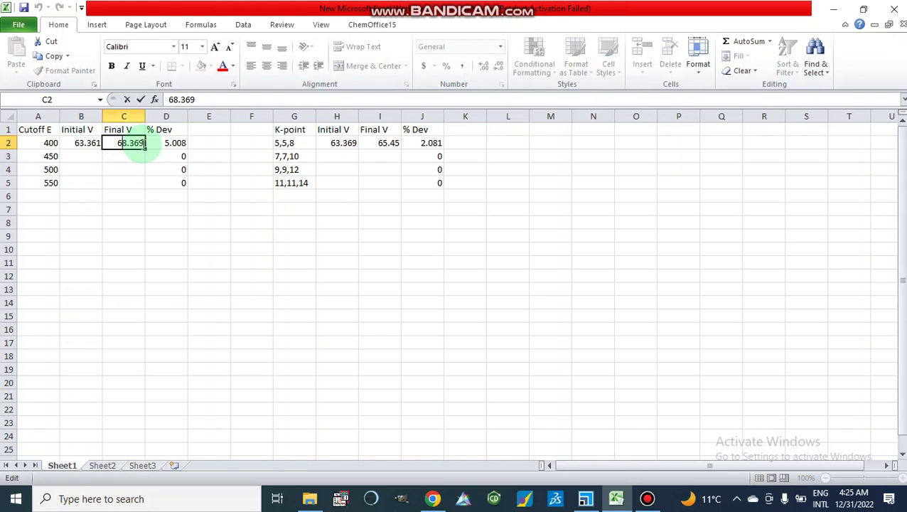
{"action": "left_click", "coordinate": [585, 498]}
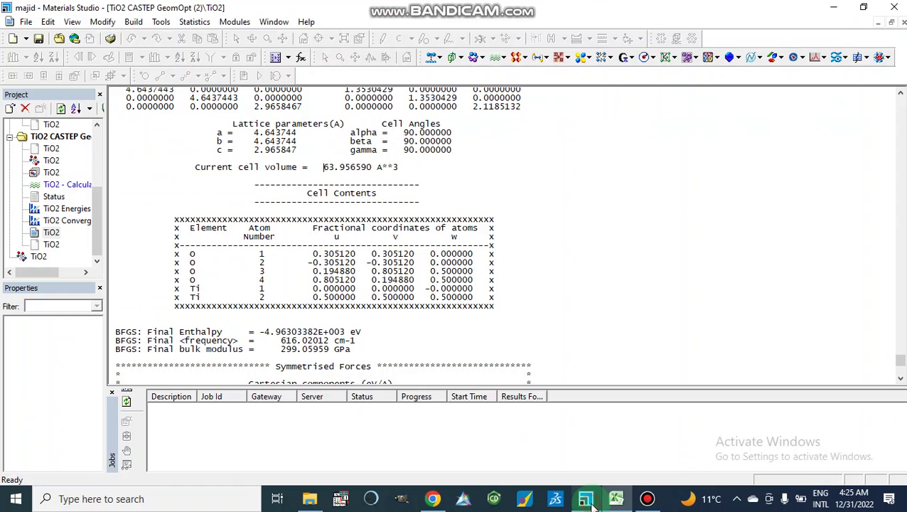
{"action": "left_click", "coordinate": [587, 501]}
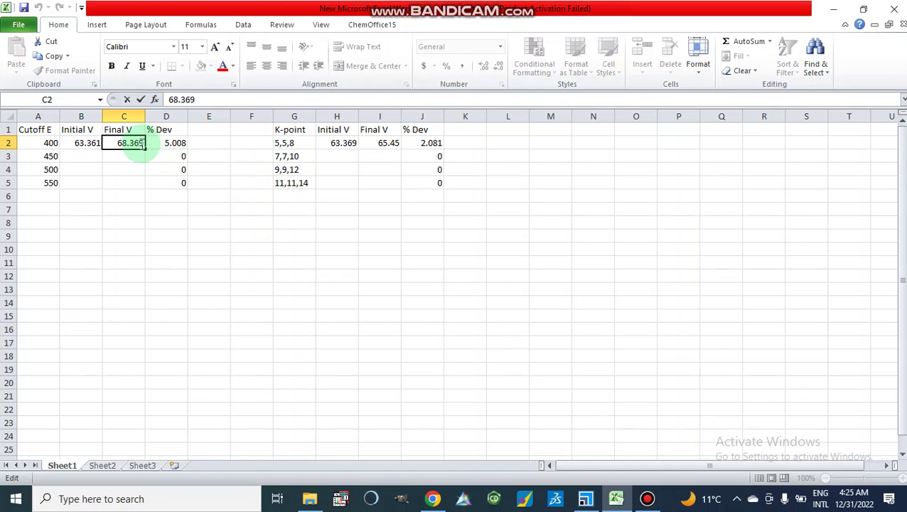
{"action": "key", "text": "BackSpace"}
{"action": "key", "text": "BackSpace"}
{"action": "key", "text": "BackSpace"}
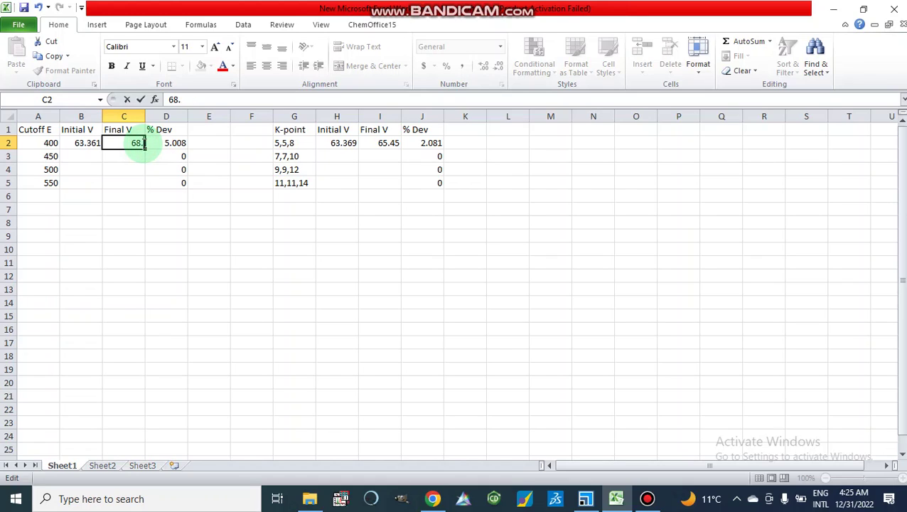
{"action": "type", "text": "5"}
{"action": "key", "text": "BackSpace"}
{"action": "type", "text": "956"}
{"action": "left_click", "coordinate": [169, 148]}
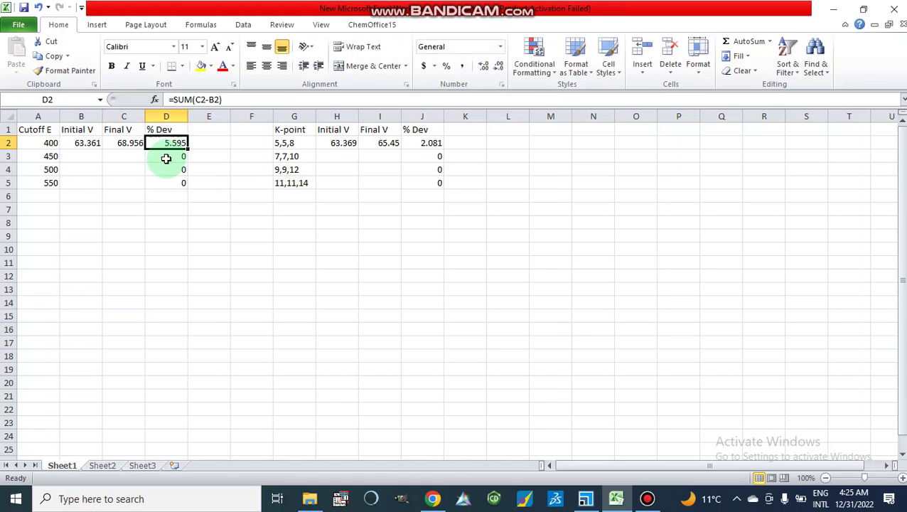
Correct the Final V of the 400 cutoff energy in C2 to 63.956.
{"action": "double_click", "coordinate": [119, 144]}
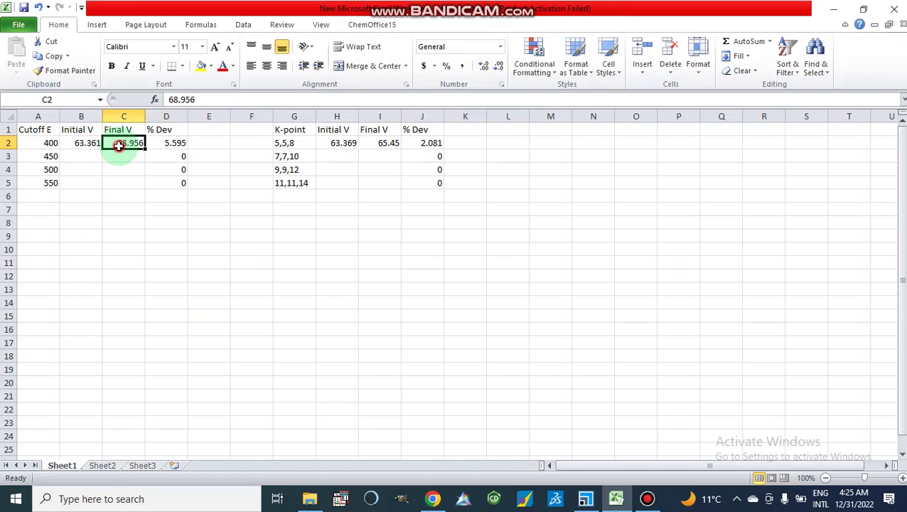
{"action": "left_click", "coordinate": [128, 145]}
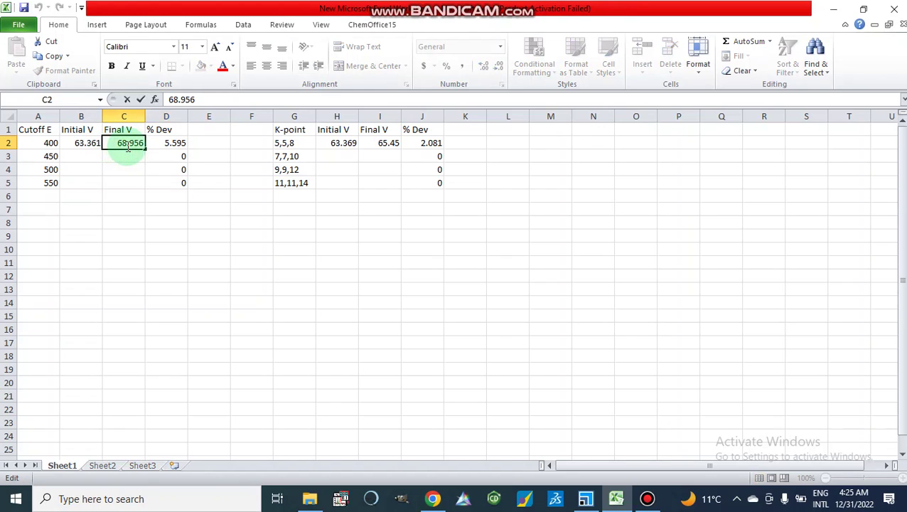
{"action": "key", "text": "BackSpace"}
{"action": "type", "text": "3"}
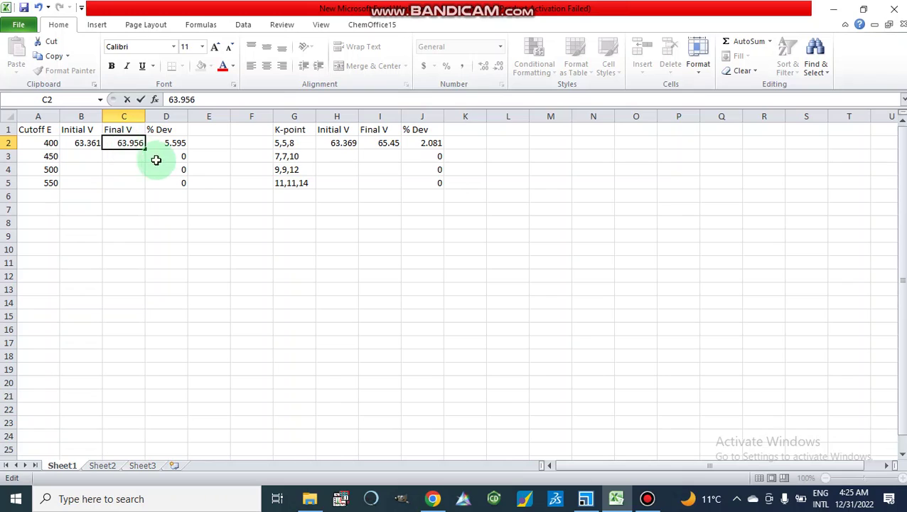
{"action": "left_click", "coordinate": [163, 158]}
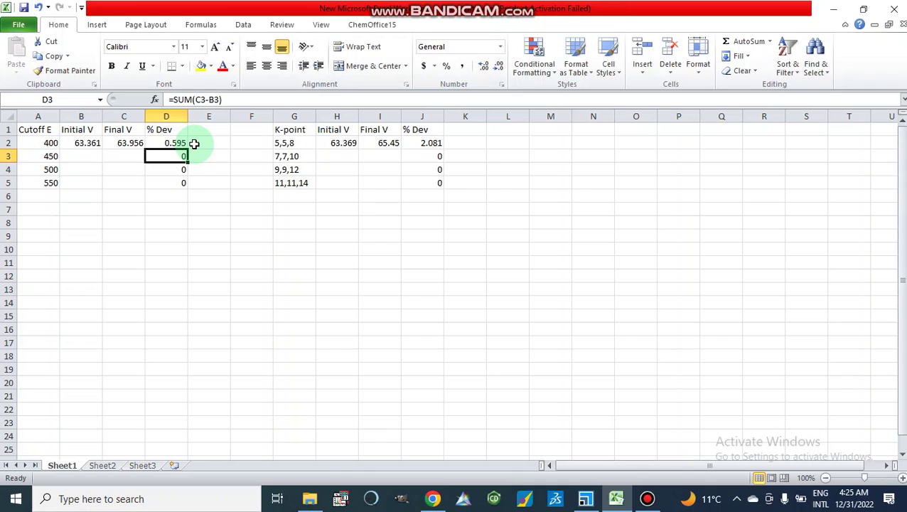
Enter Initial V 63.361 in B3 and Final V 63.45 in C3 for the 450 cutoff energy.
{"action": "left_click", "coordinate": [74, 156]}
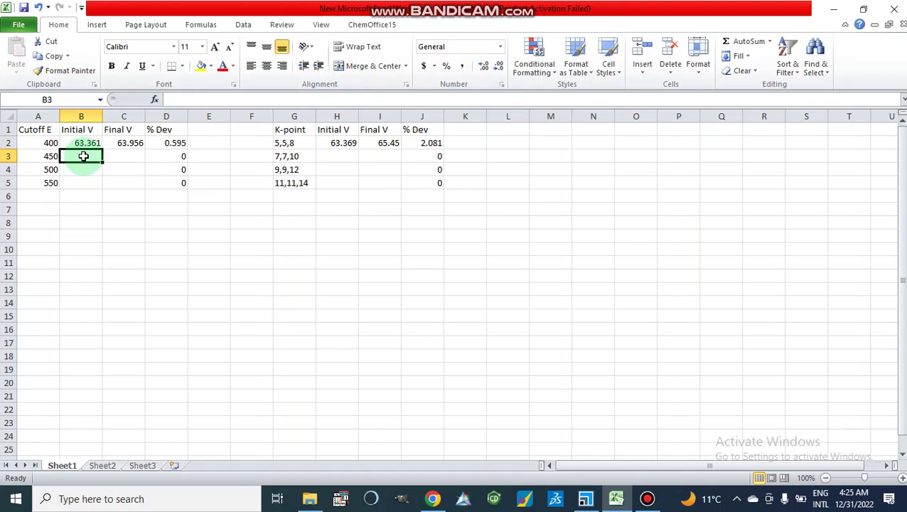
{"action": "double_click", "coordinate": [83, 156]}
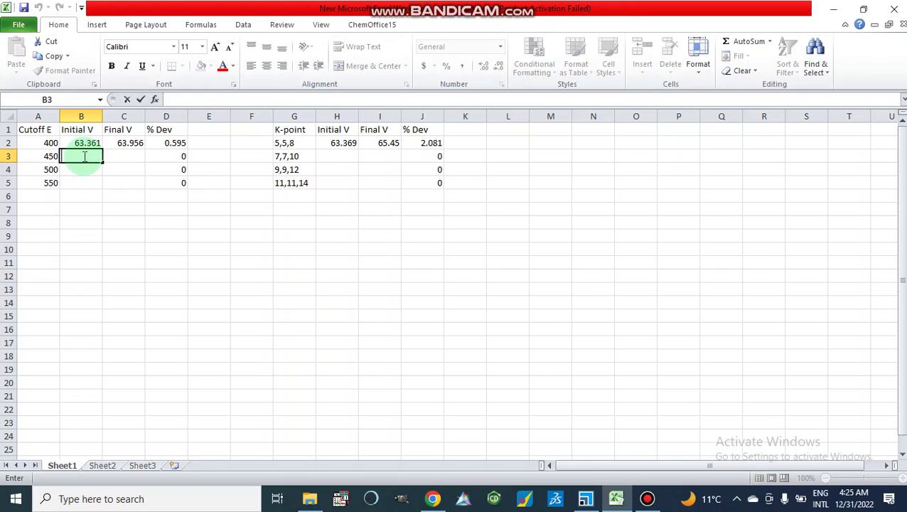
{"action": "type", "text": "63.361"}
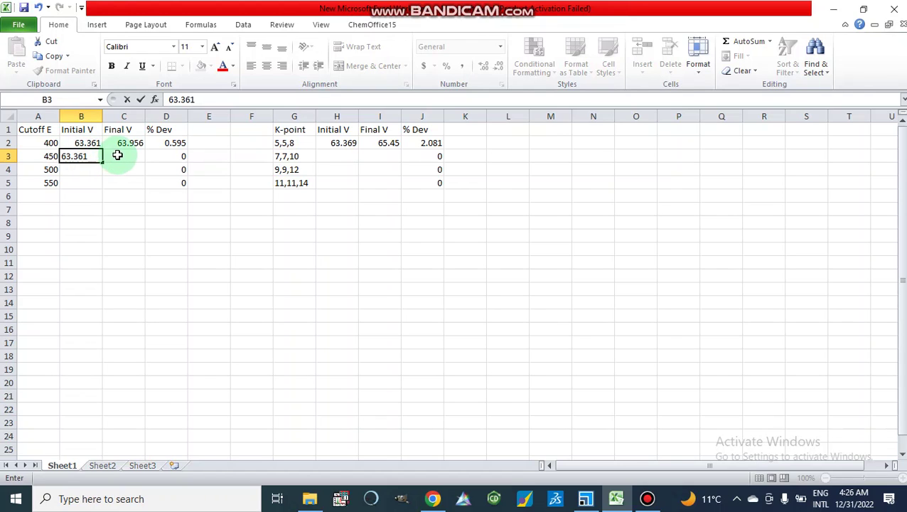
{"action": "left_click", "coordinate": [118, 155]}
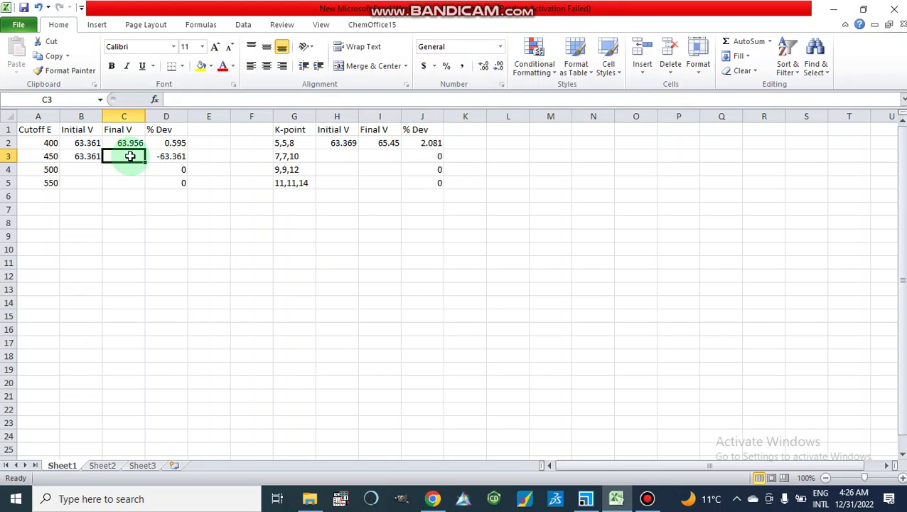
{"action": "type", "text": "63"}
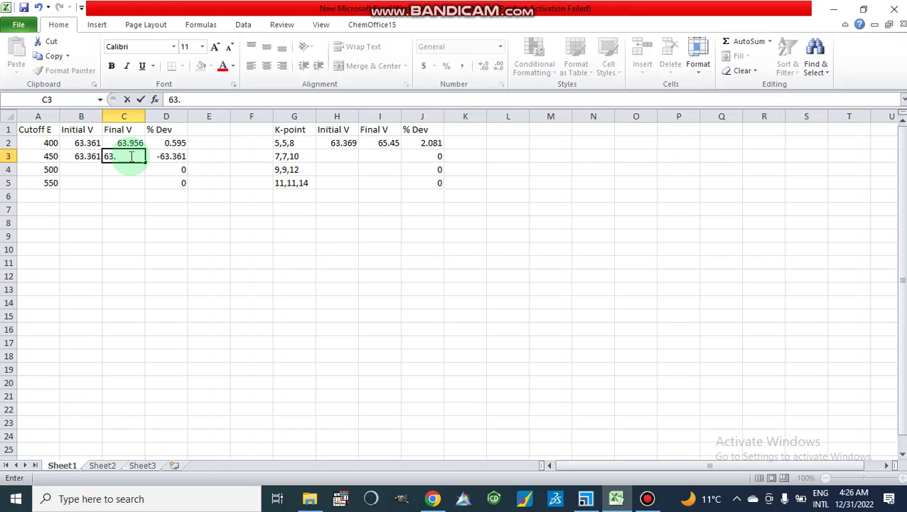
{"action": "type", "text": ".45"}
{"action": "left_click", "coordinate": [127, 193]}
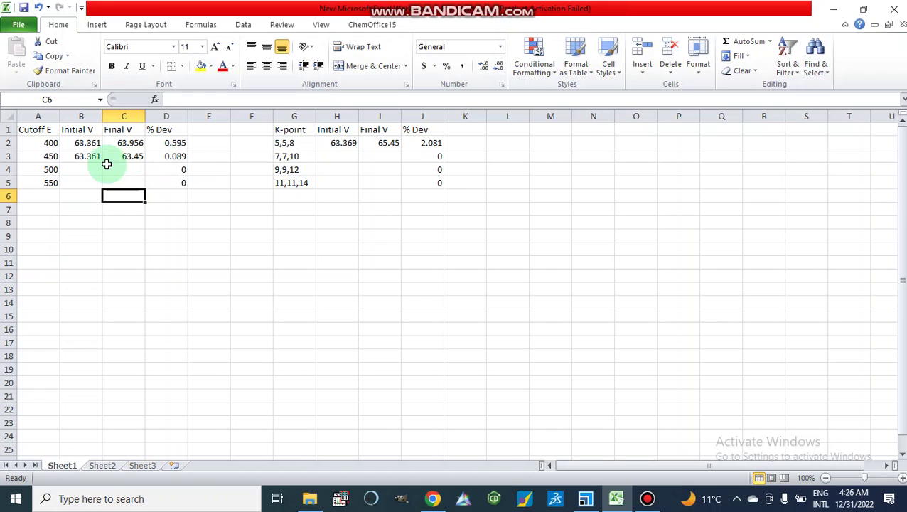
Enter Initial V 63.361 in B4 and Final V 63.98 in C4 for the 500 cutoff energy.
{"action": "left_click", "coordinate": [80, 171]}
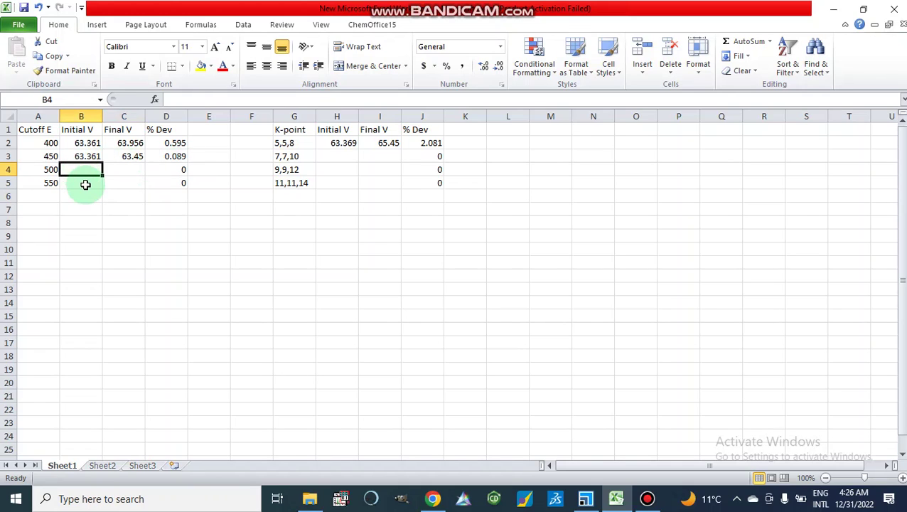
{"action": "left_click", "coordinate": [86, 183]}
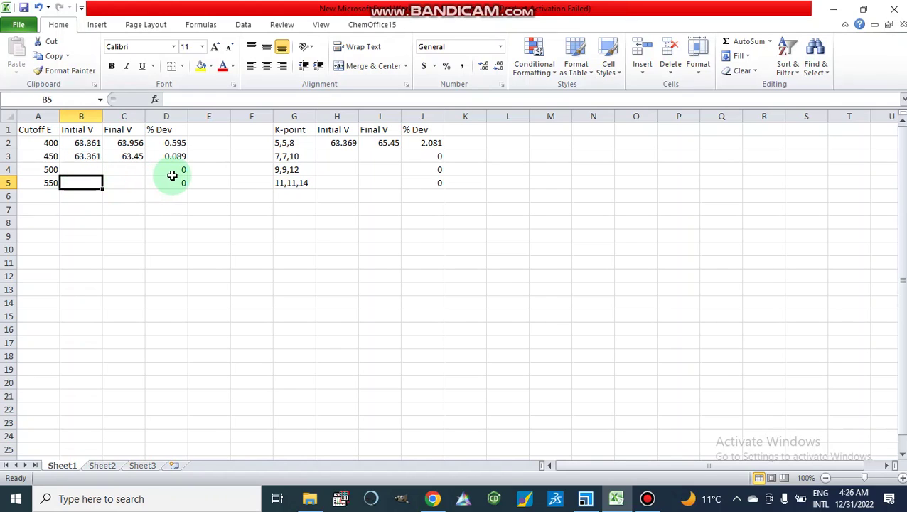
{"action": "left_click", "coordinate": [83, 169]}
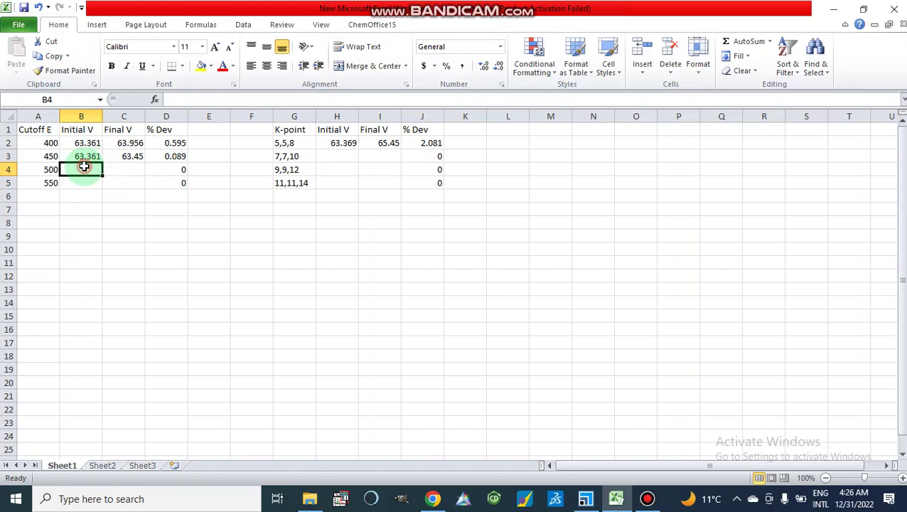
{"action": "type", "text": "6"}
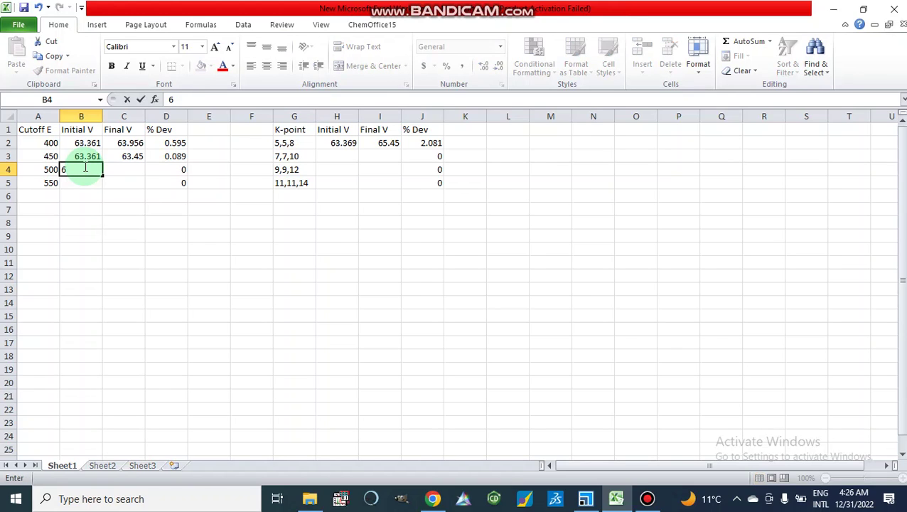
{"action": "type", "text": "3.361"}
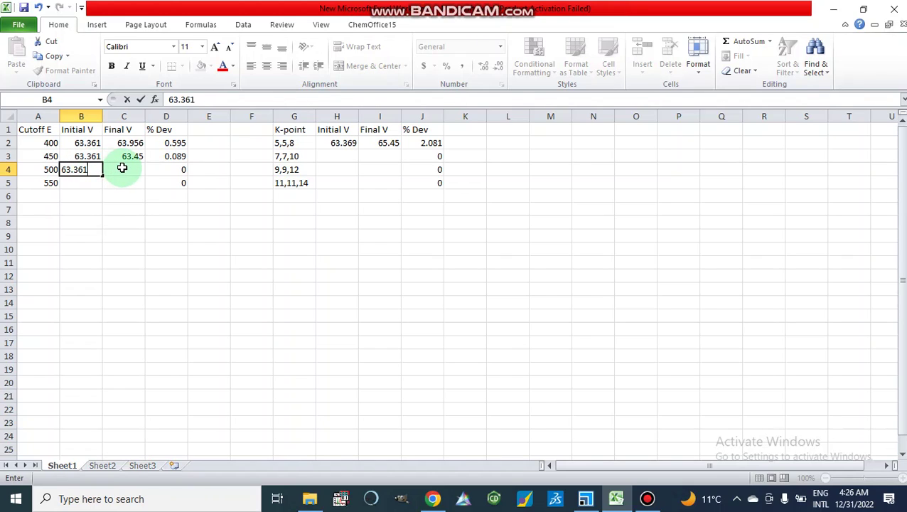
{"action": "left_click", "coordinate": [122, 169]}
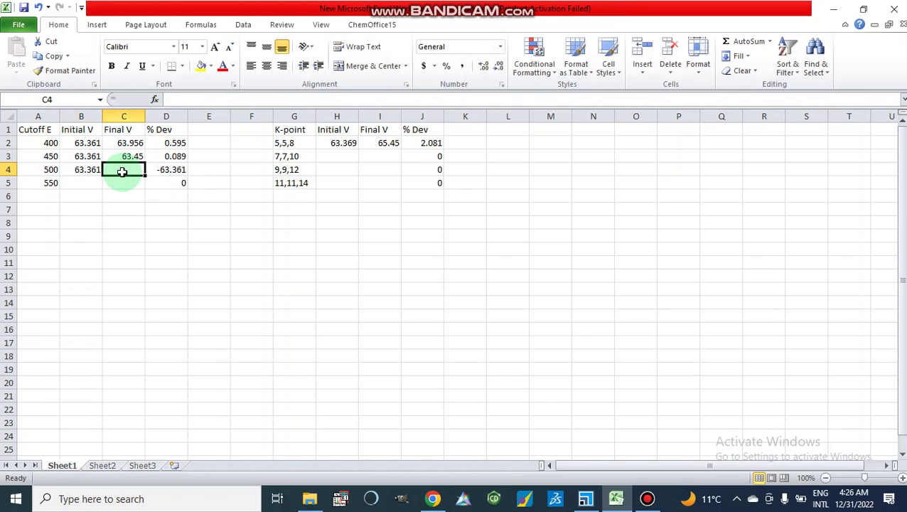
{"action": "type", "text": "6"}
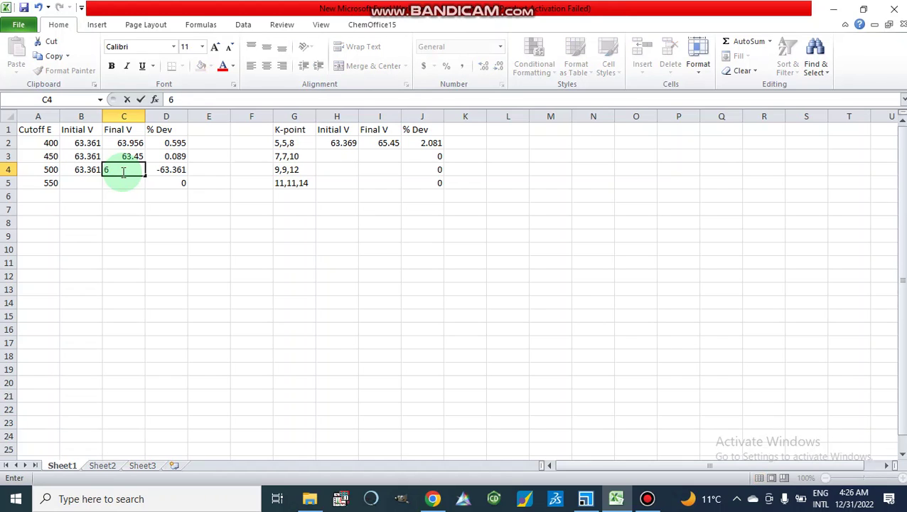
{"action": "type", "text": "3.98"}
{"action": "left_click", "coordinate": [129, 195]}
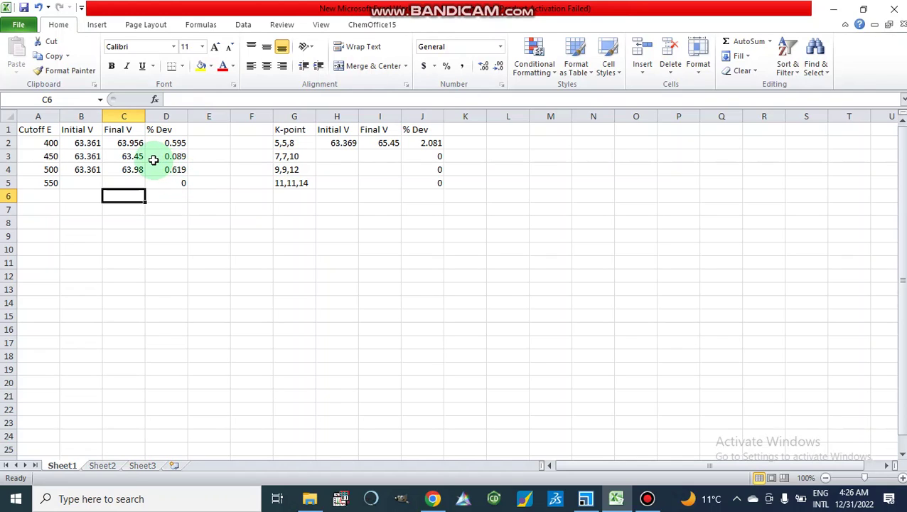
Check the 450 row's deviation and note 450 in B7 below the table as the chosen cutoff energy.
{"action": "left_click", "coordinate": [177, 156]}
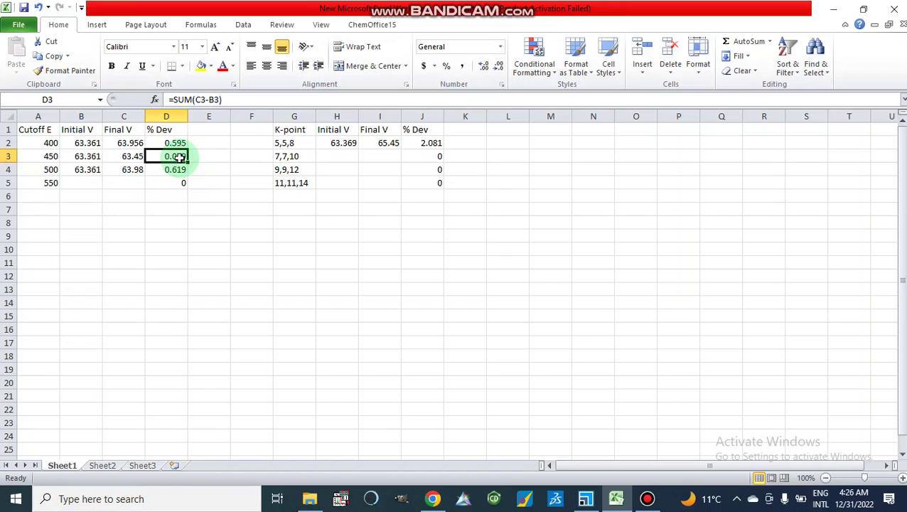
{"action": "left_click", "coordinate": [45, 158]}
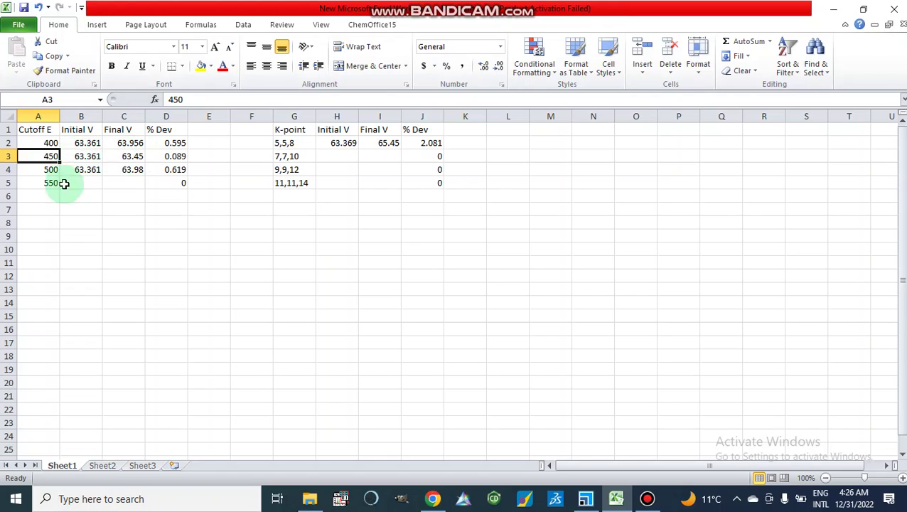
{"action": "left_click", "coordinate": [76, 213]}
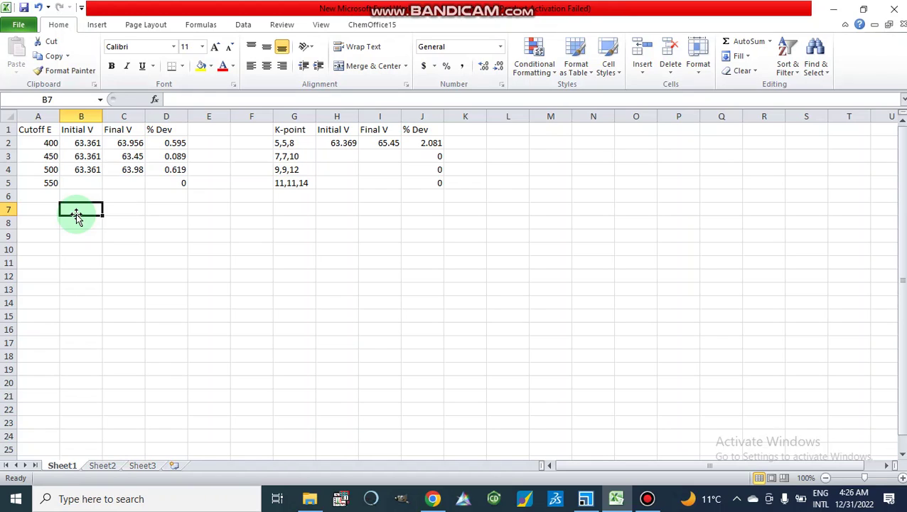
{"action": "type", "text": "450"}
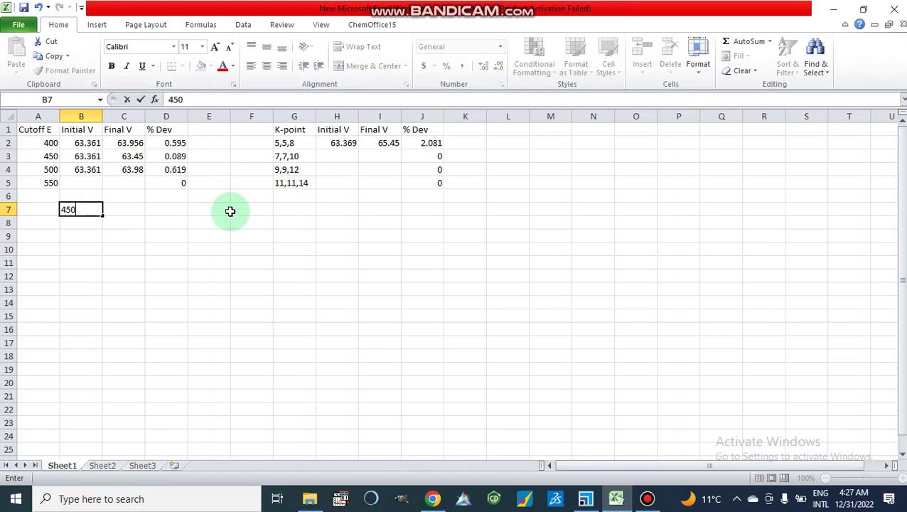
{"action": "left_click", "coordinate": [321, 182]}
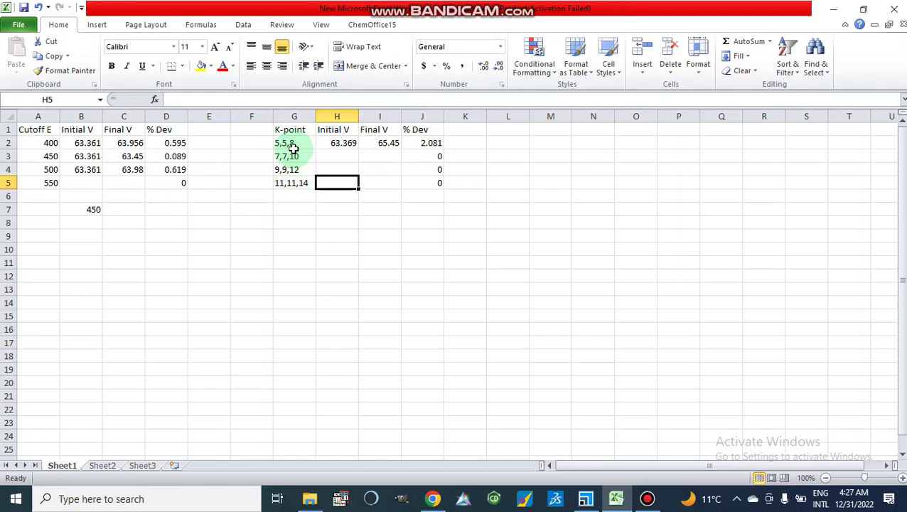
Change the second k-point set in G3 to 7,7,12.
{"action": "left_click", "coordinate": [294, 156]}
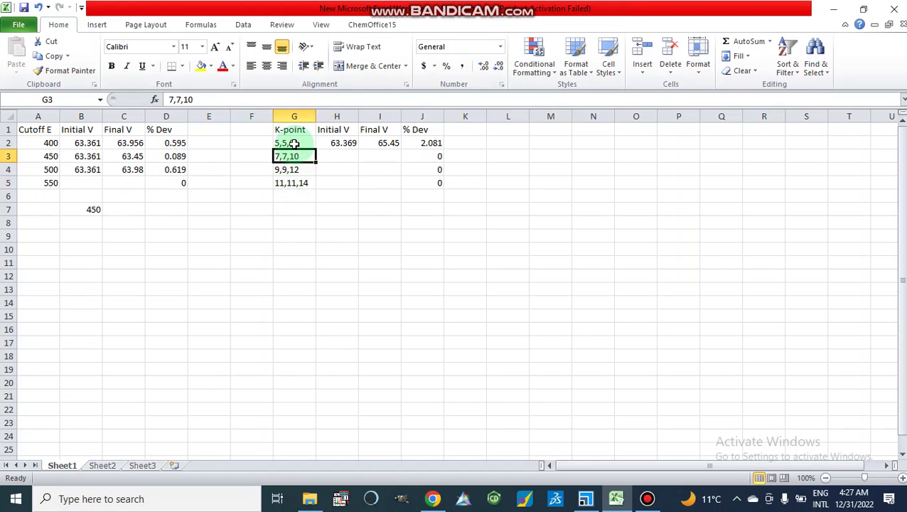
{"action": "left_click", "coordinate": [294, 143]}
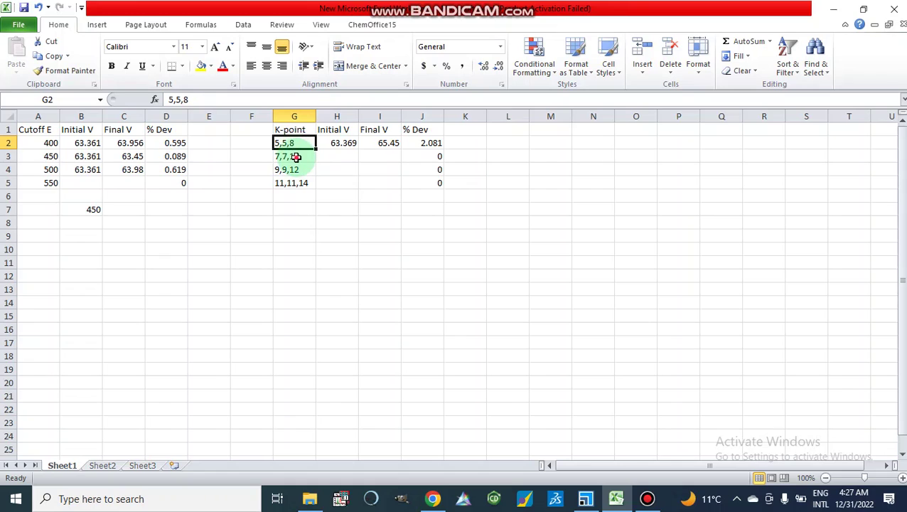
{"action": "double_click", "coordinate": [297, 156]}
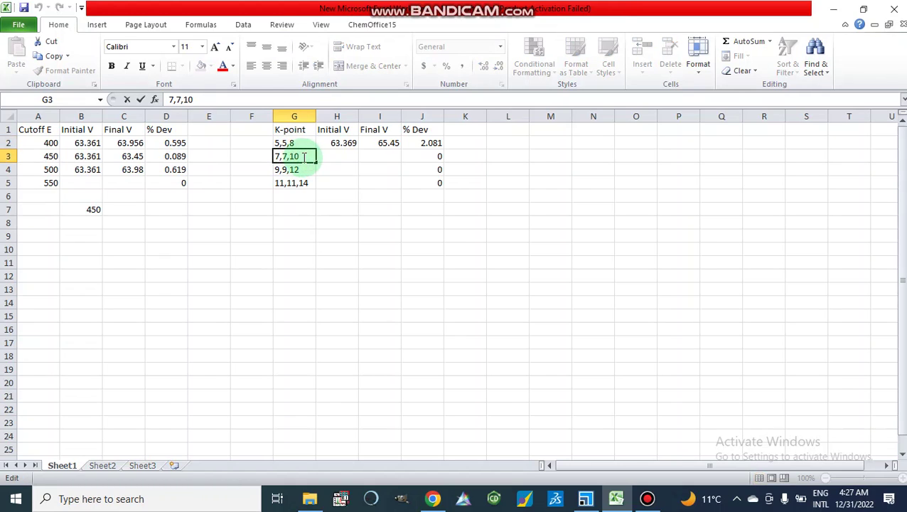
{"action": "key", "text": "BackSpace"}
{"action": "key", "text": "BackSpace"}
{"action": "type", "text": "12"}
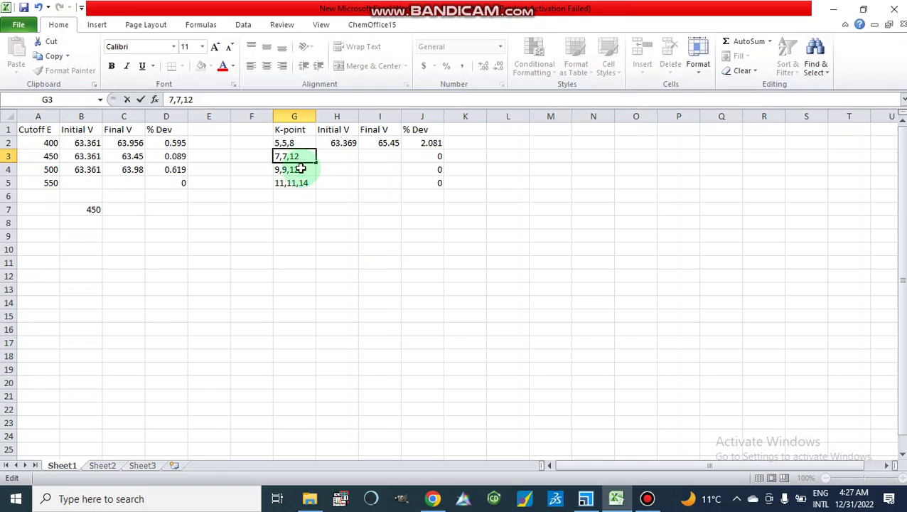
Change the k-point sets in G4 to 9,9,14 and in G5 to 11,11,16.
{"action": "left_click", "coordinate": [300, 171]}
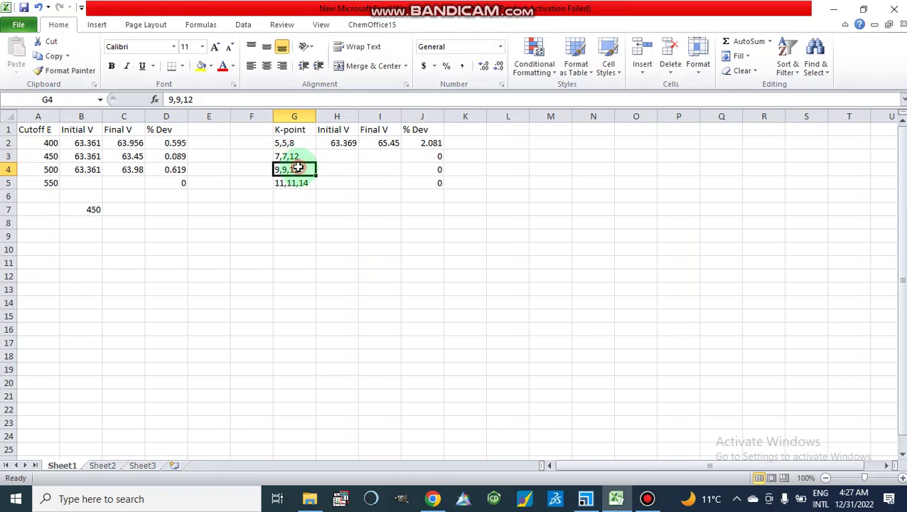
{"action": "double_click", "coordinate": [306, 169]}
{"action": "key", "text": "BackSpace"}
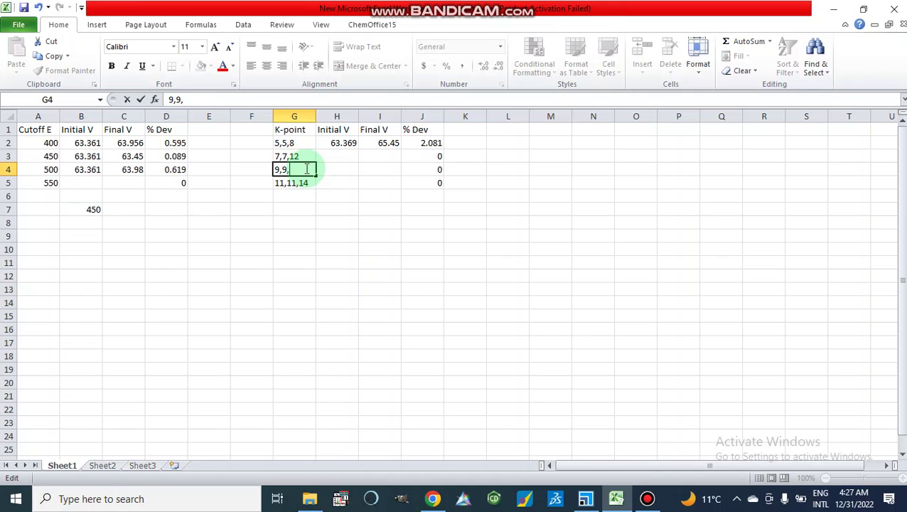
{"action": "type", "text": "14"}
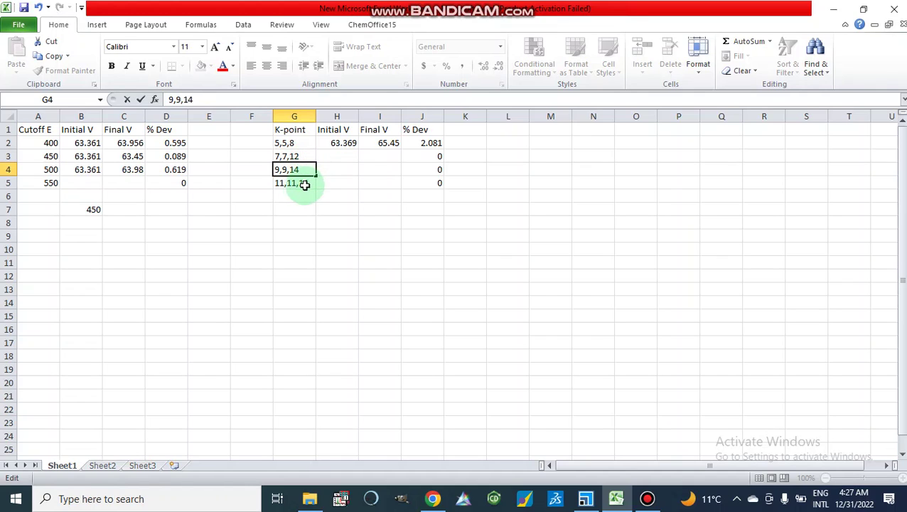
{"action": "left_click", "coordinate": [307, 184]}
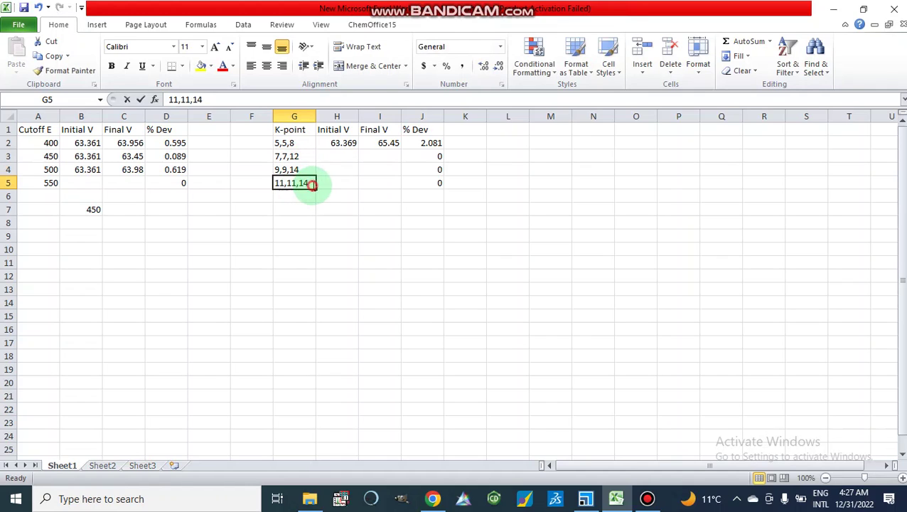
{"action": "double_click", "coordinate": [311, 184]}
{"action": "key", "text": "BackSpace"}
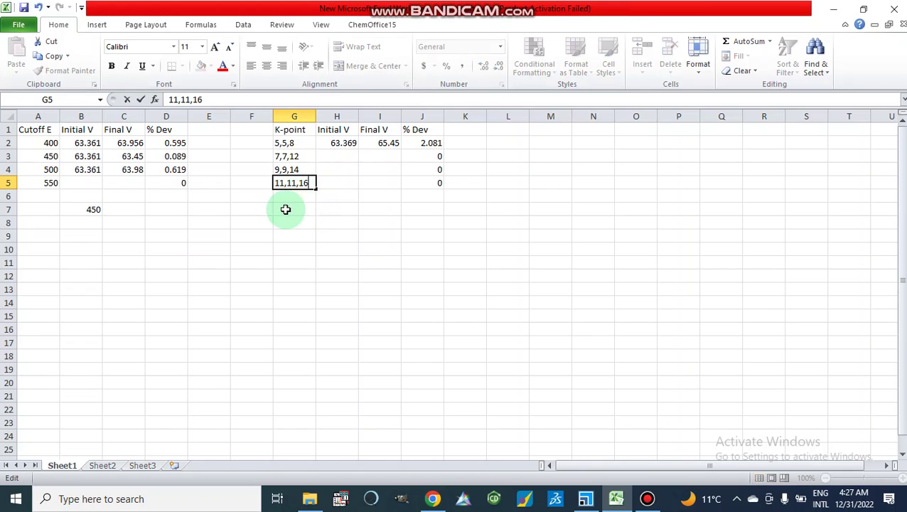
{"action": "left_click", "coordinate": [292, 208]}
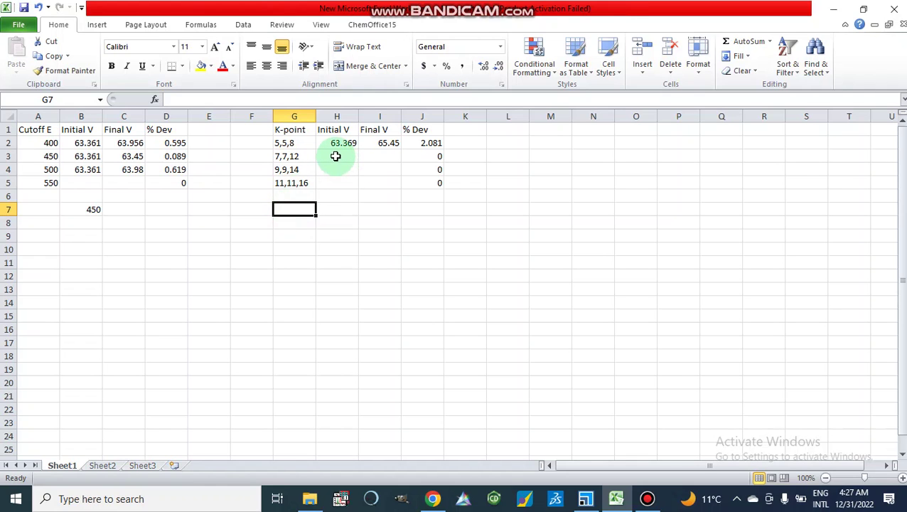
Switch to Materials Studio and collapse the TiO2 CASTEP GeomOpt and TiO2 CASTEP GeomOpt (2) folders in the project tree.
{"action": "left_click", "coordinate": [585, 501]}
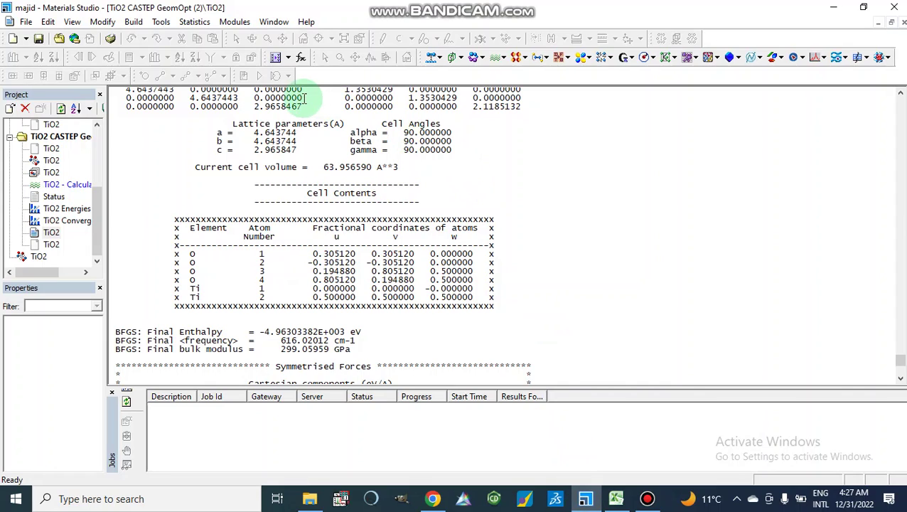
{"action": "left_click", "coordinate": [502, 58]}
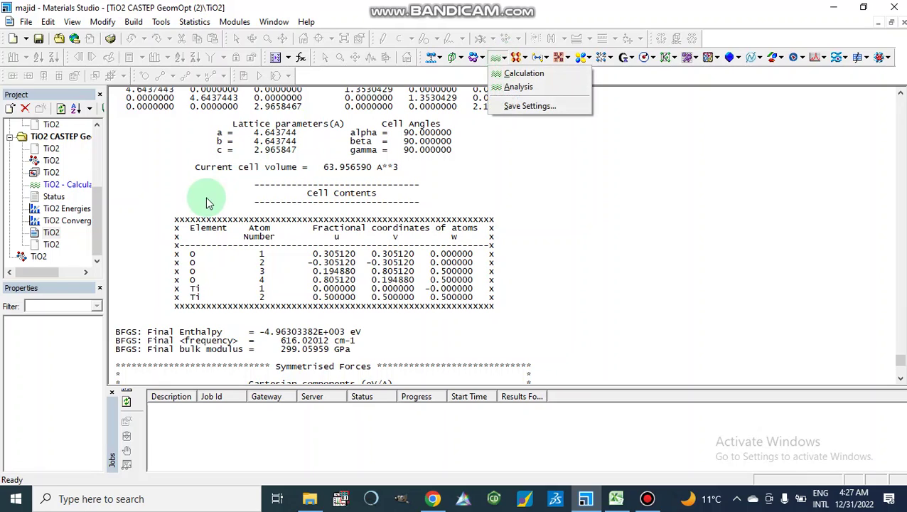
{"action": "left_click", "coordinate": [96, 218]}
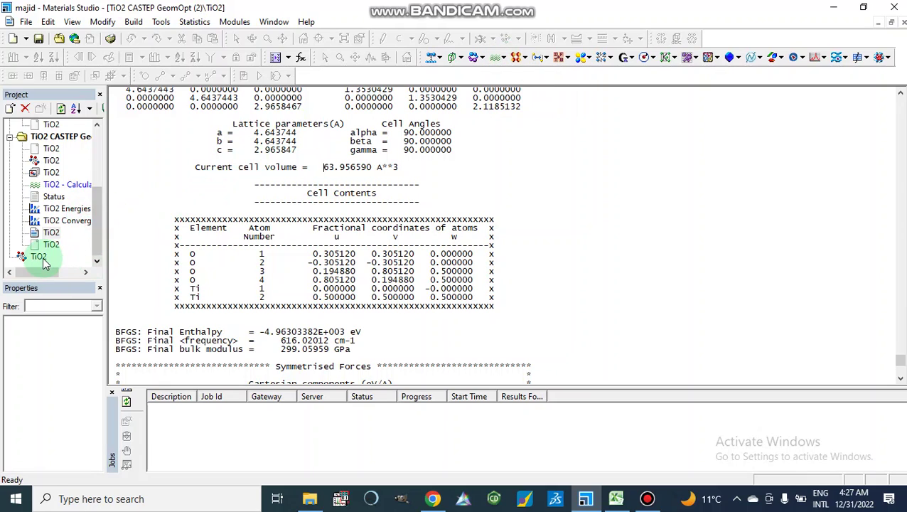
{"action": "left_click", "coordinate": [41, 260]}
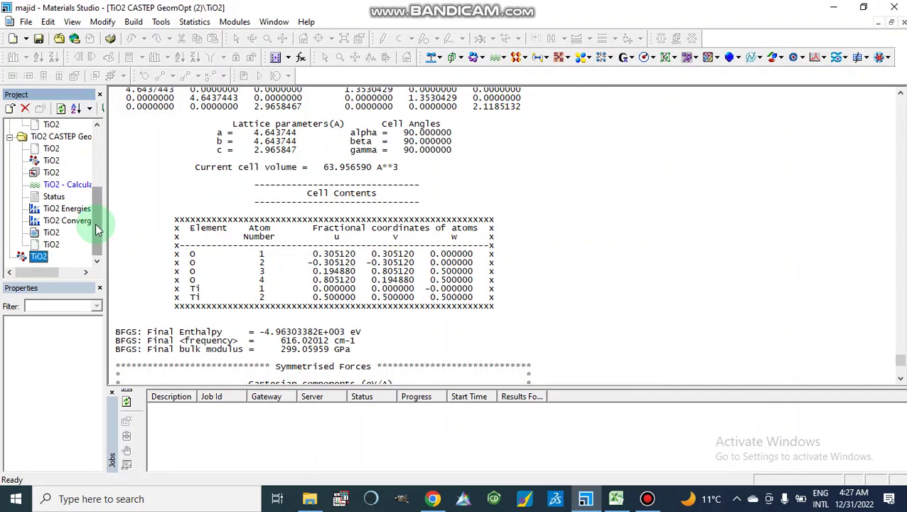
{"action": "left_click_drag", "start_coordinate": [96, 223], "coordinate": [99, 145]}
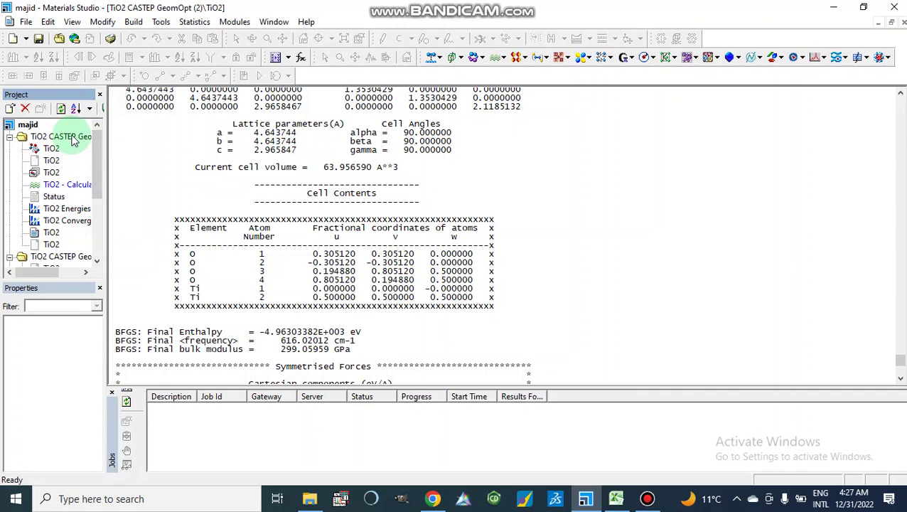
{"action": "double_click", "coordinate": [71, 138]}
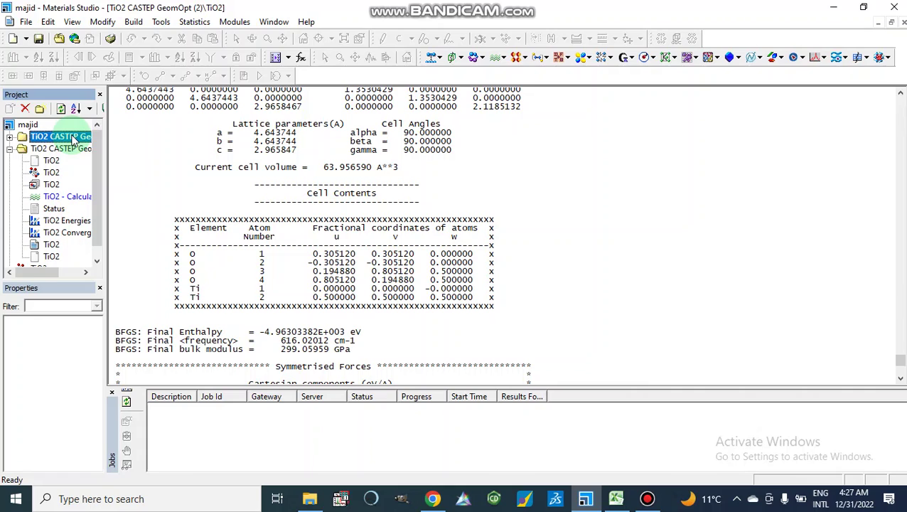
{"action": "left_click", "coordinate": [10, 149]}
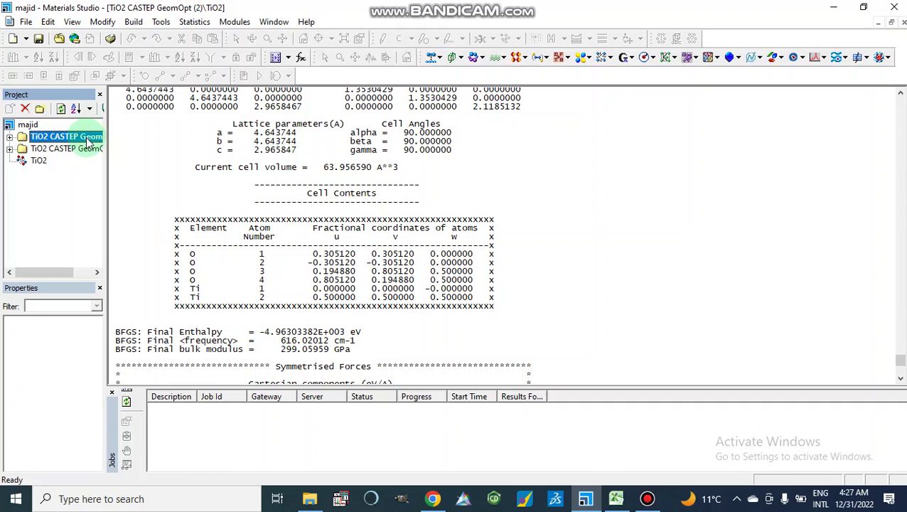
Rename the TiO2 CASTEP GeomOpt (2) folder in the project tree as TiO2 CASTEP GeomOpt 500.
{"action": "left_click_drag", "start_coordinate": [71, 272], "coordinate": [111, 271]}
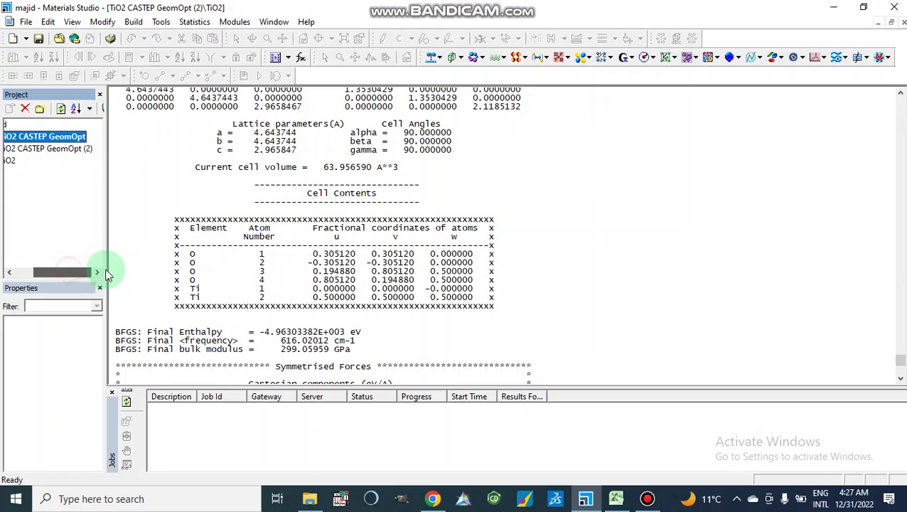
{"action": "left_click", "coordinate": [69, 137]}
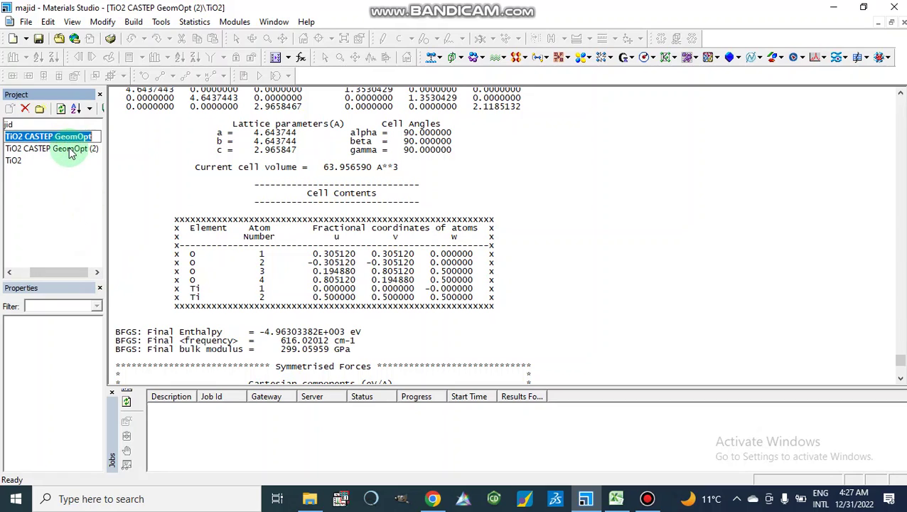
{"action": "left_click", "coordinate": [72, 150]}
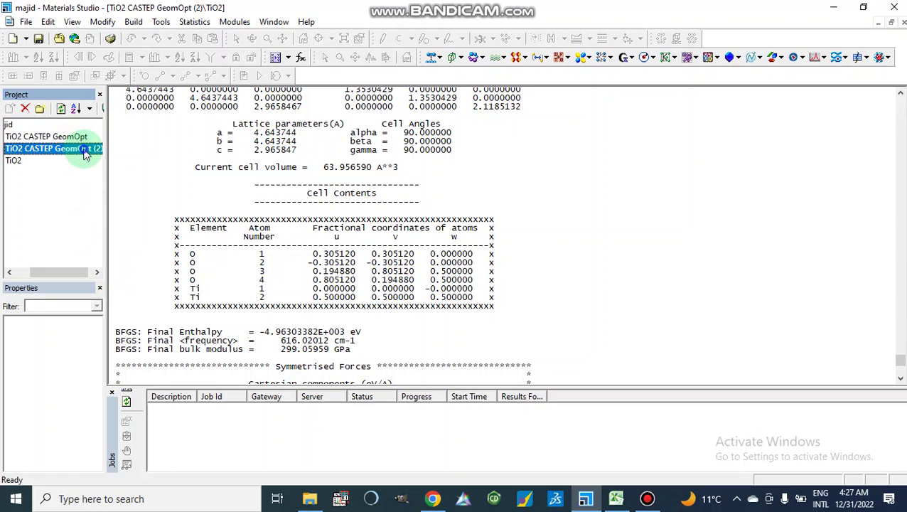
{"action": "right_click", "coordinate": [84, 155]}
{"action": "left_click", "coordinate": [107, 215]}
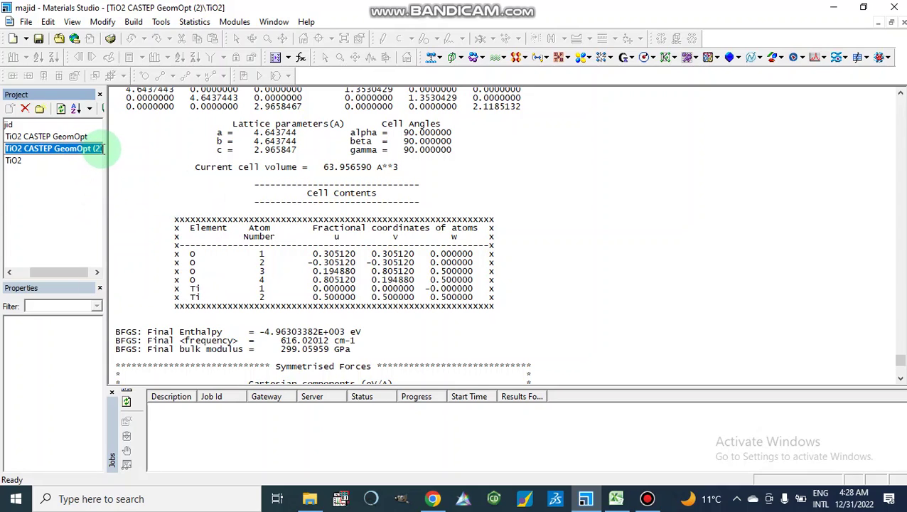
{"action": "left_click", "coordinate": [103, 148]}
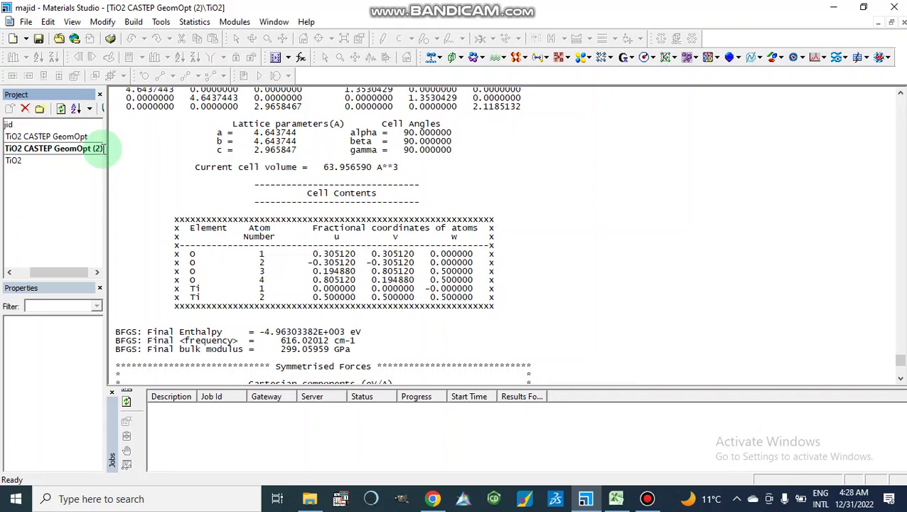
{"action": "type", "text": "500"}
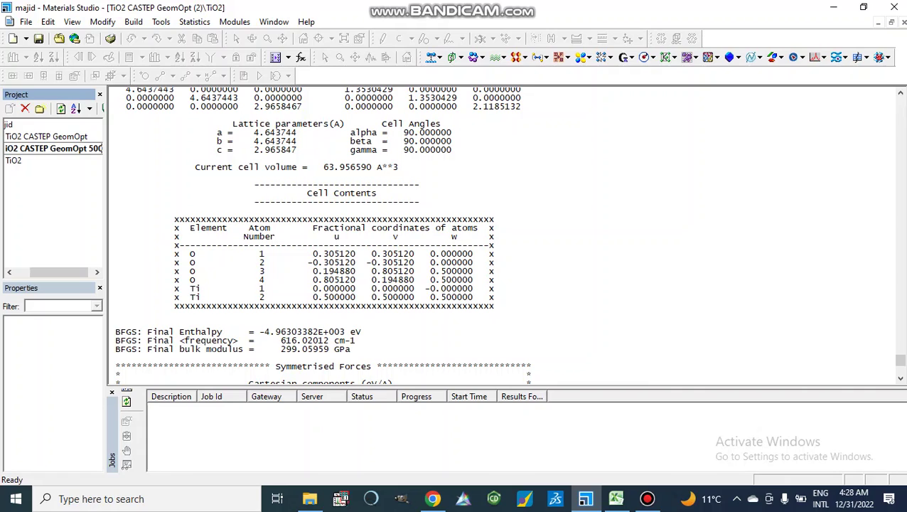
{"action": "key", "text": "Return"}
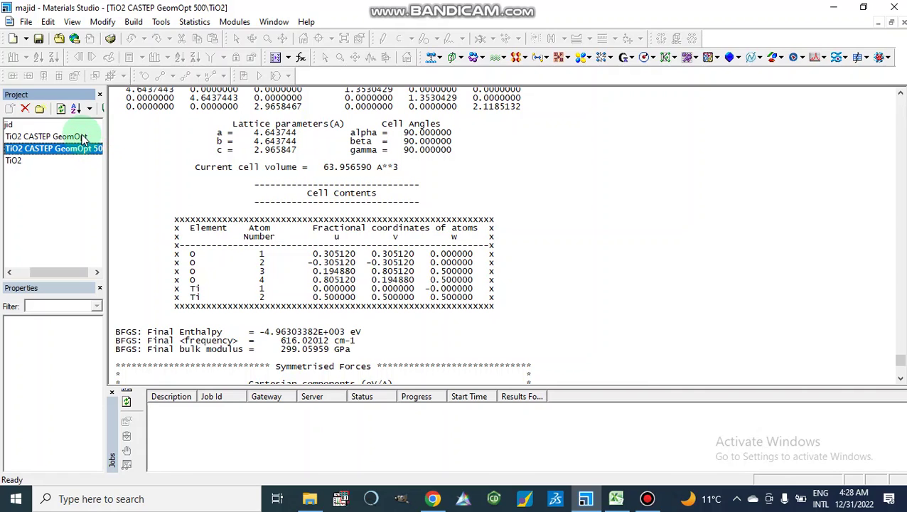
Rename the TiO2 CASTEP GeomOpt folder in the project tree as TiO2 CASTEP GeomOpt 400.
{"action": "left_click", "coordinate": [83, 138]}
{"action": "right_click", "coordinate": [83, 138]}
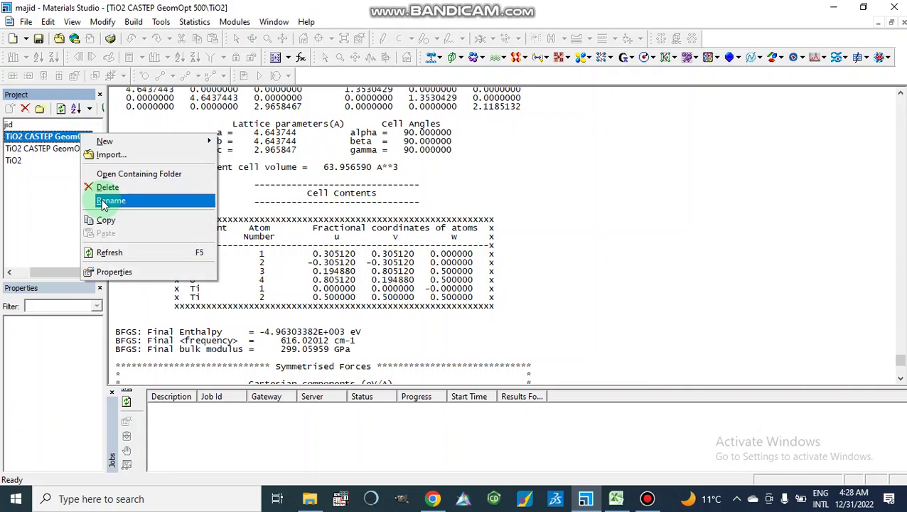
{"action": "left_click", "coordinate": [101, 200]}
{"action": "left_click", "coordinate": [95, 137]}
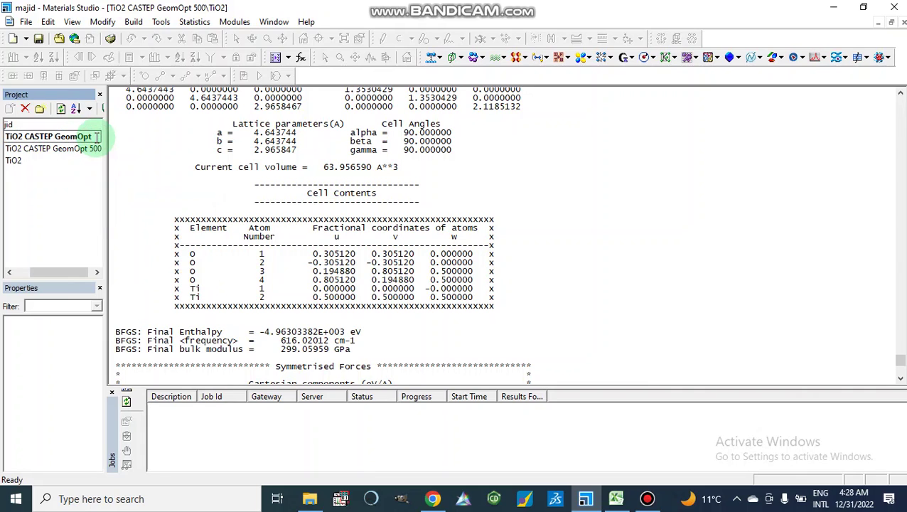
{"action": "type", "text": "4"}
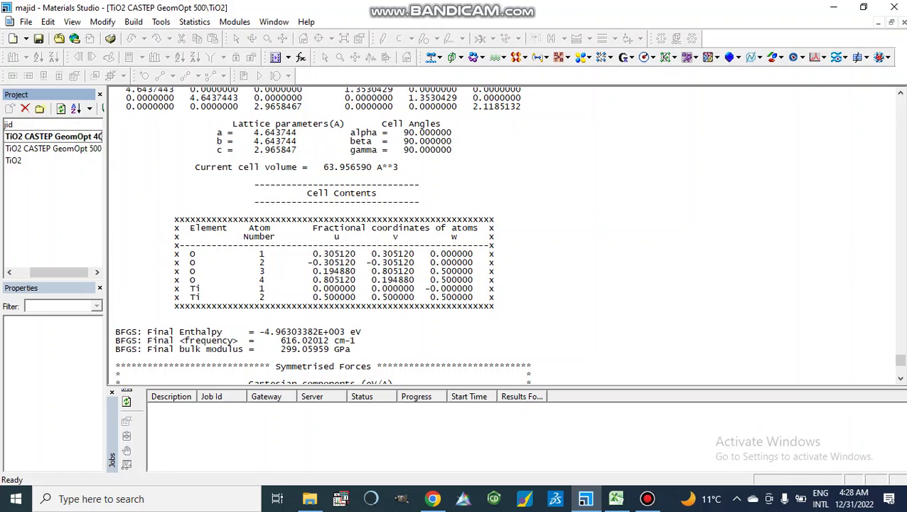
{"action": "type", "text": "00"}
{"action": "key", "text": "Return"}
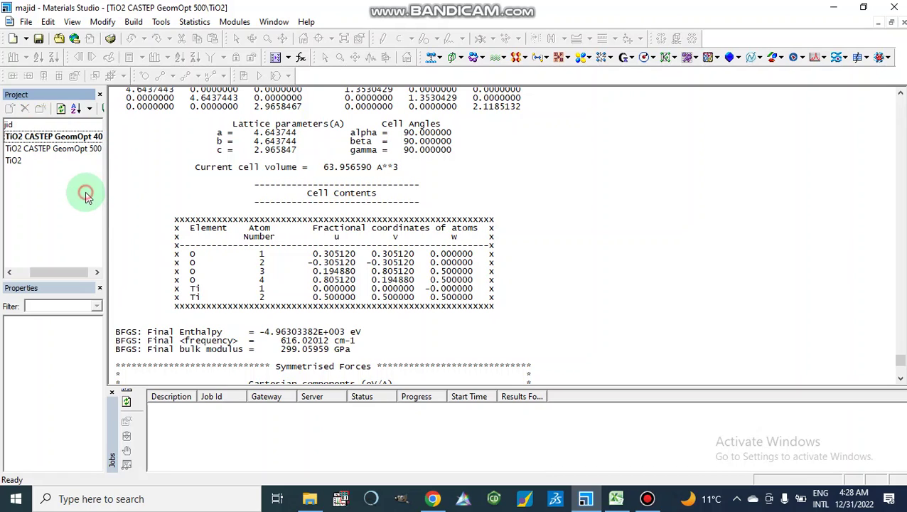
Expand the TiO2 CASTEP GeomOpt 500 folder in the project tree to show its result files.
{"action": "left_click", "coordinate": [13, 162]}
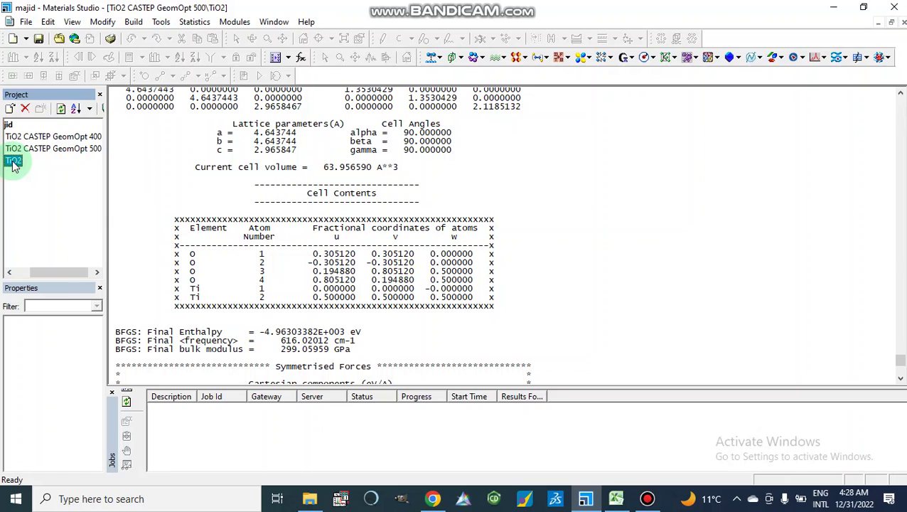
{"action": "left_click", "coordinate": [39, 151]}
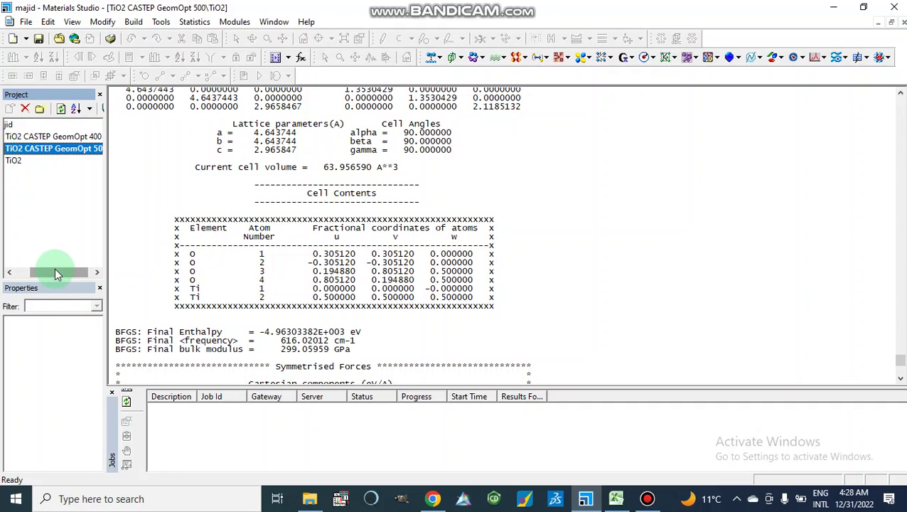
{"action": "left_click_drag", "start_coordinate": [57, 274], "coordinate": [11, 274]}
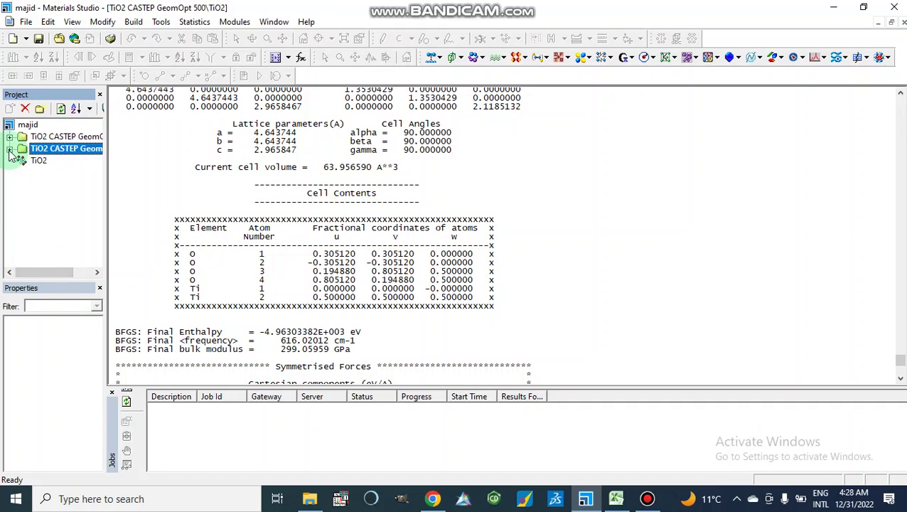
{"action": "key", "text": "Down"}
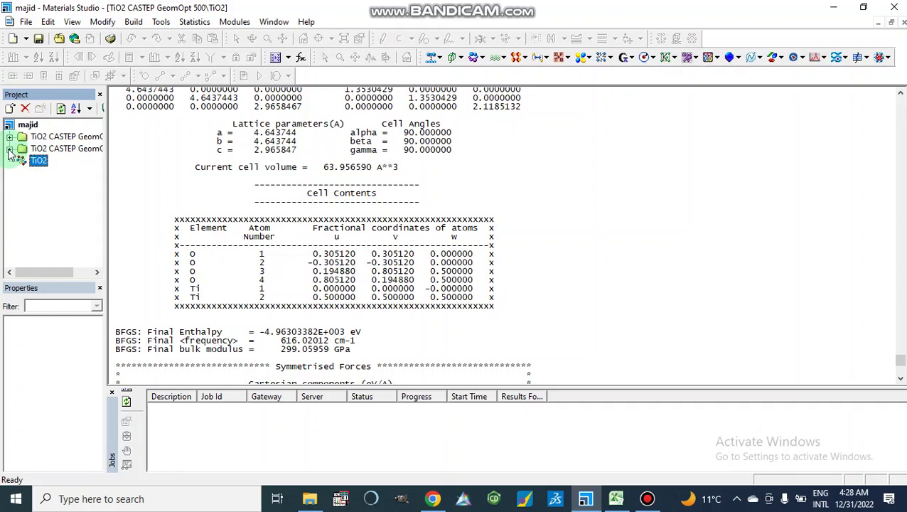
{"action": "left_click", "coordinate": [10, 150]}
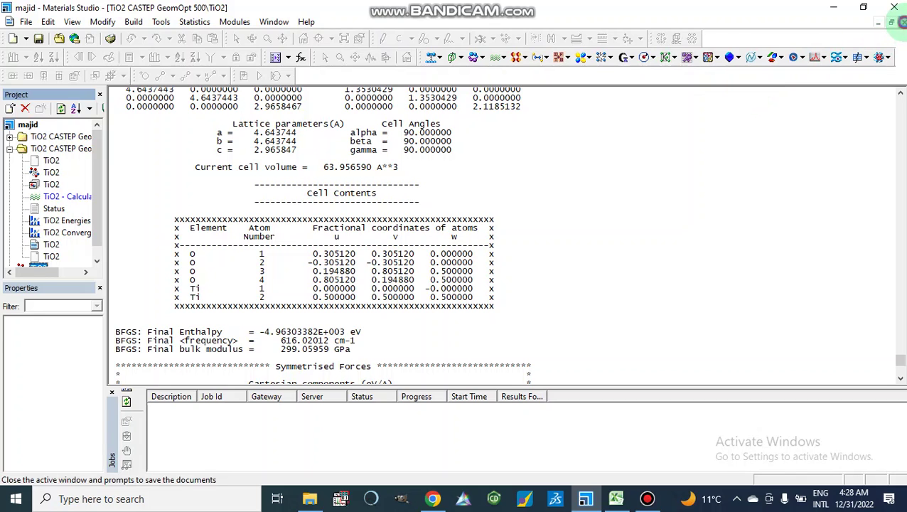
Close the open GeomOpt 500 result documents, including the convergence chart and status text, to reach the GeomOpt 400 structure.
{"action": "left_click", "coordinate": [901, 22]}
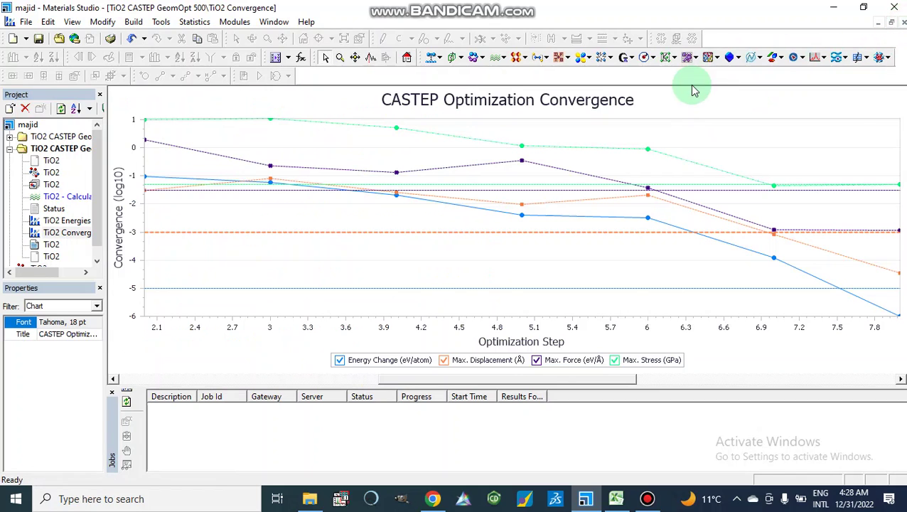
{"action": "left_click", "coordinate": [902, 23]}
{"action": "left_click", "coordinate": [903, 24]}
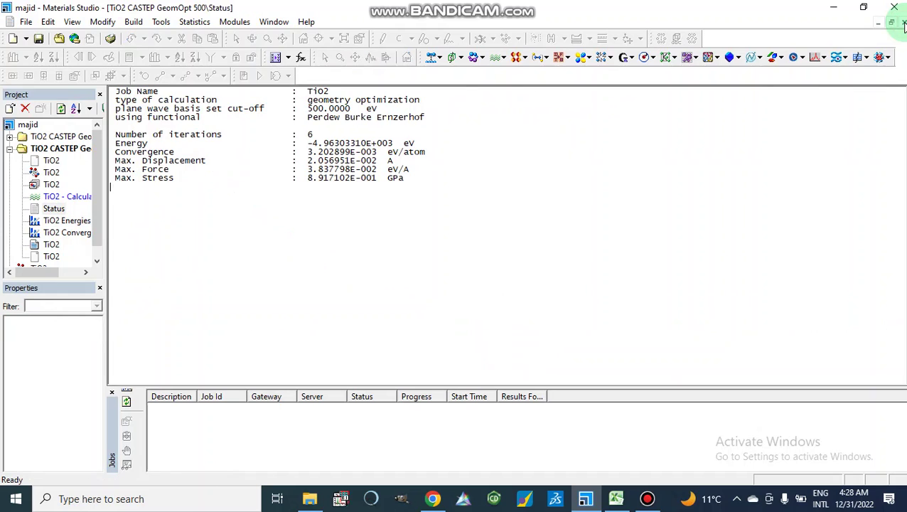
{"action": "left_click", "coordinate": [902, 23]}
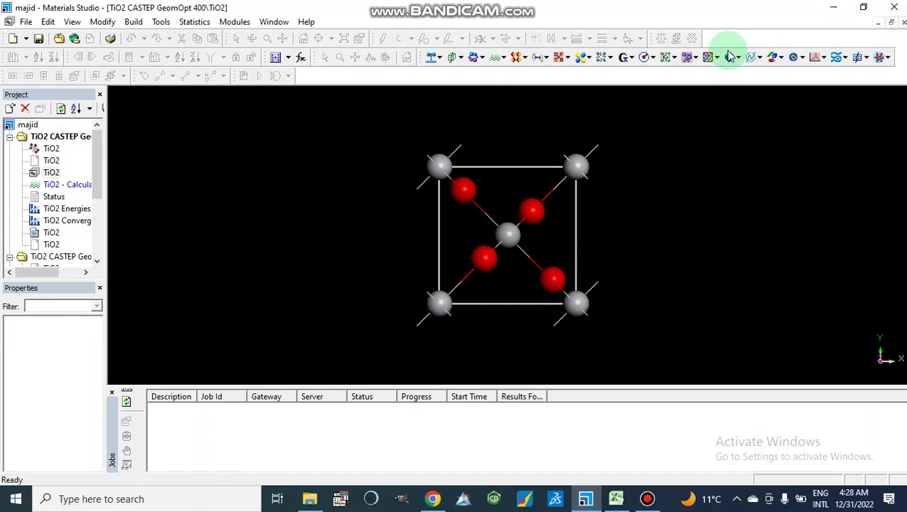
Open the CASTEP Calculation setup for the TiO2 structure and review the geometry optimization's minimizer settings and algorithm options.
{"action": "left_click", "coordinate": [498, 57]}
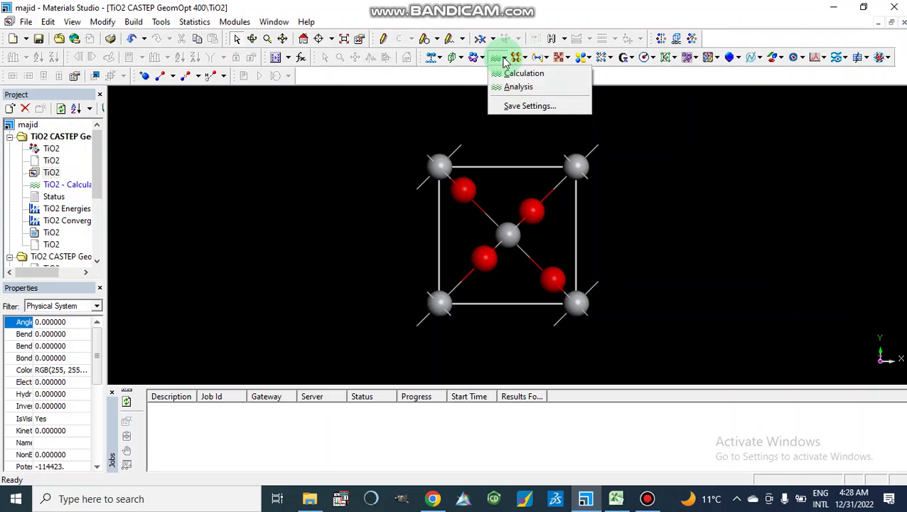
{"action": "left_click", "coordinate": [510, 74]}
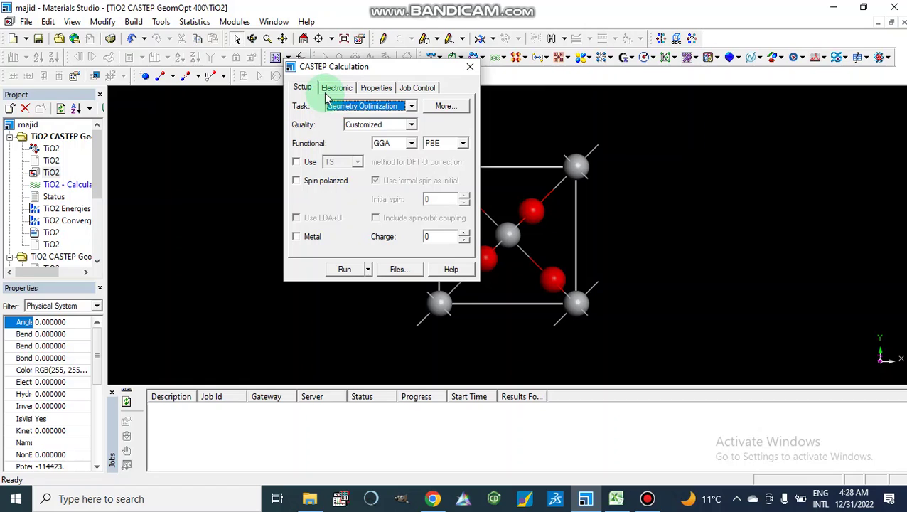
{"action": "left_click", "coordinate": [437, 106]}
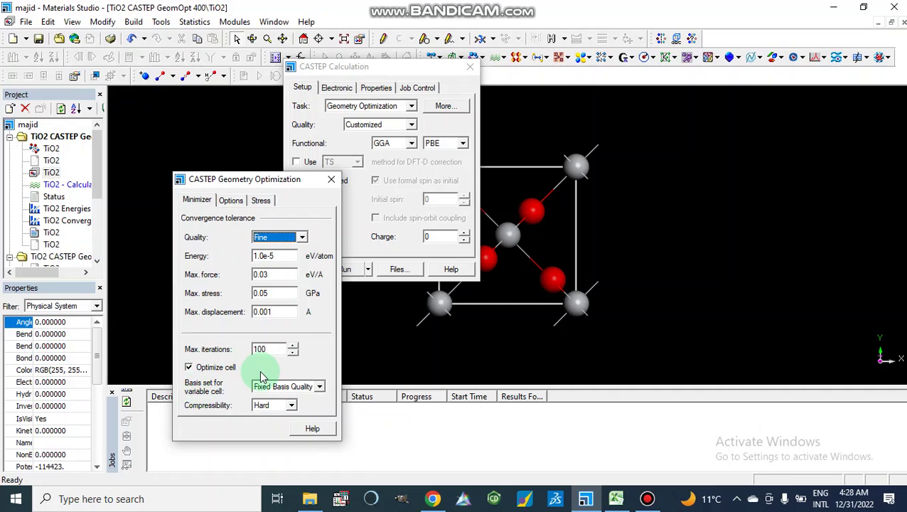
{"action": "left_click", "coordinate": [231, 200]}
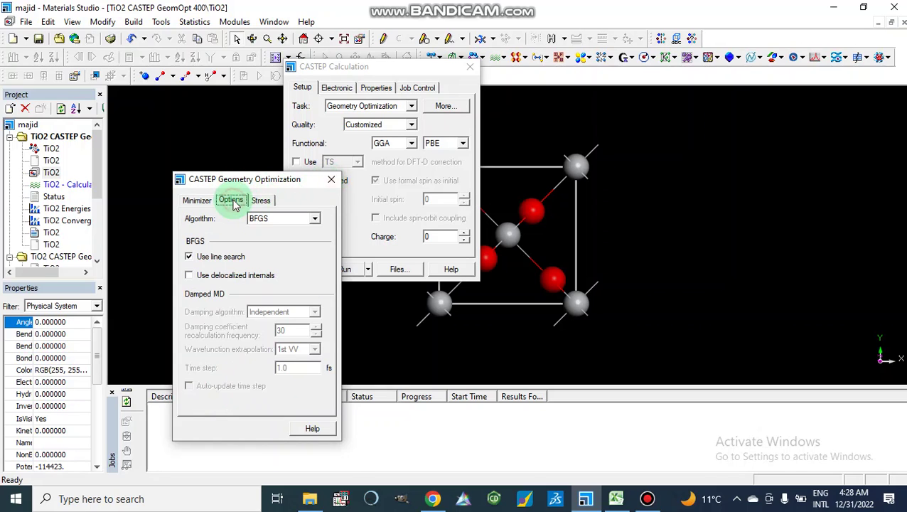
{"action": "left_click", "coordinate": [315, 220]}
{"action": "left_click", "coordinate": [314, 220]}
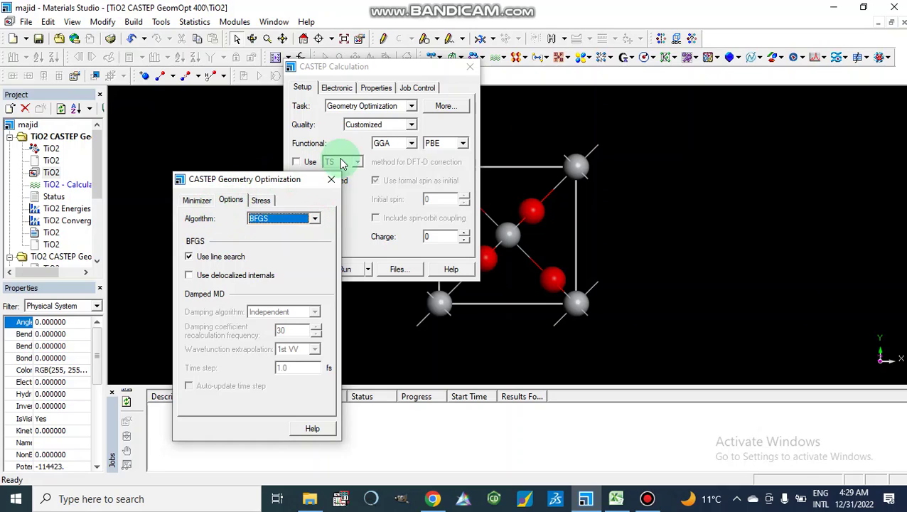
{"action": "left_click", "coordinate": [330, 179]}
Set the custom energy cutoff to 600.0 eV in the CASTEP electronic options.
{"action": "left_click", "coordinate": [336, 91]}
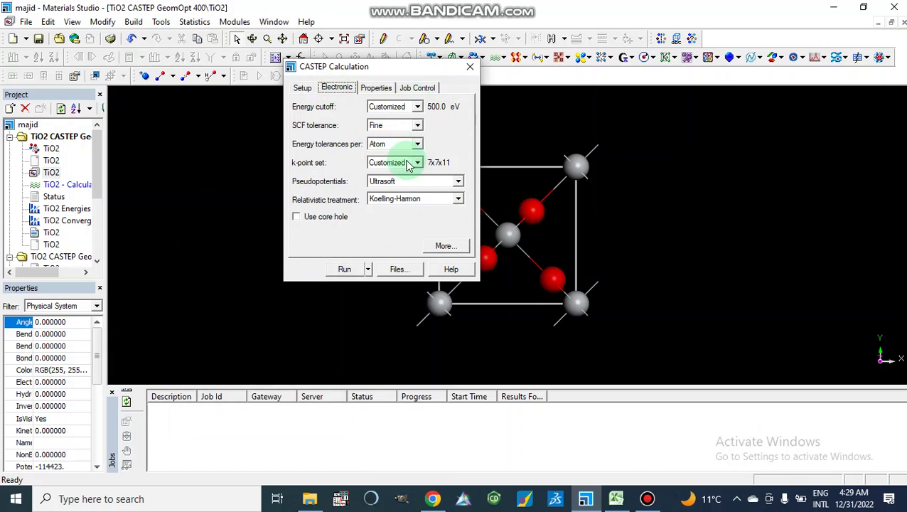
{"action": "left_click", "coordinate": [441, 249]}
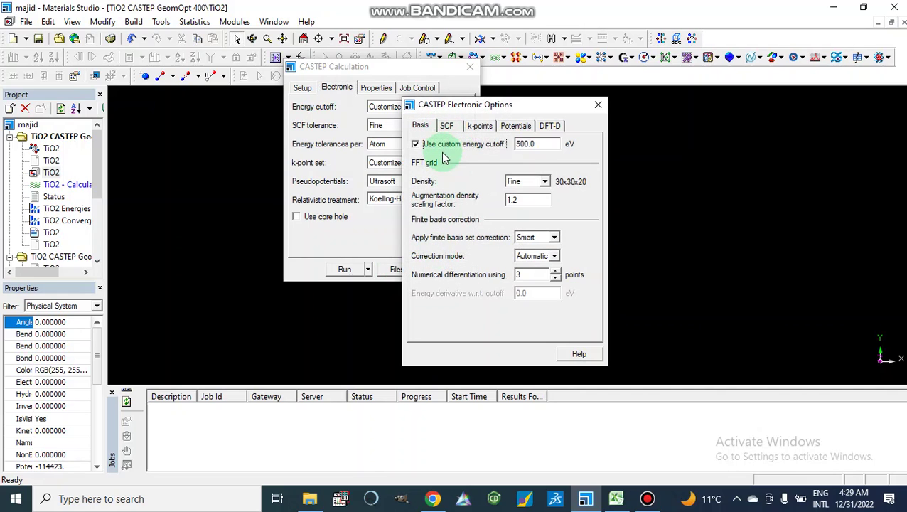
{"action": "left_click", "coordinate": [528, 145]}
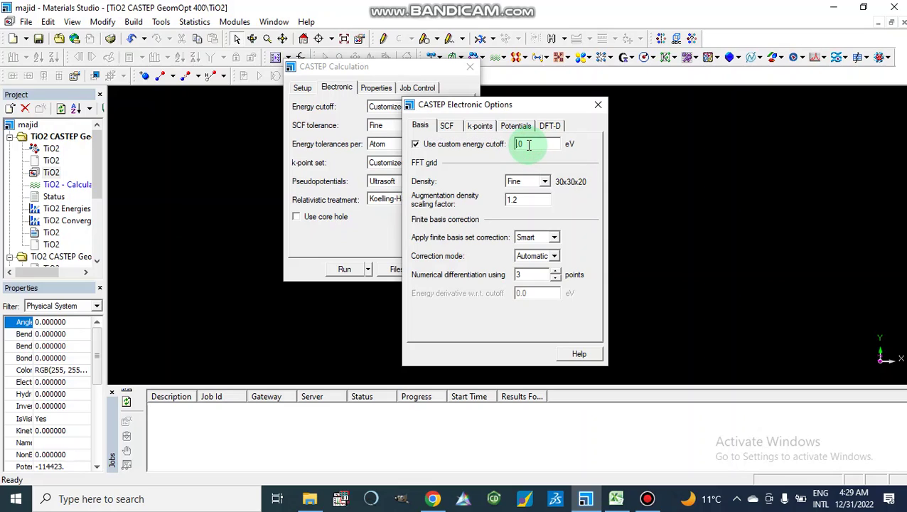
{"action": "type", "text": "600.0"}
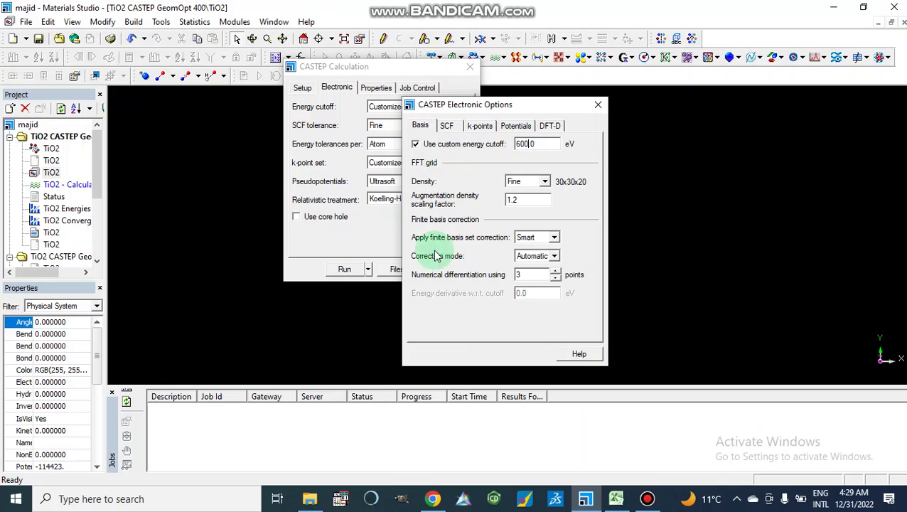
Check the SCF and k-point settings, keep the custom Monkhorst-Pack grid at 7, 7, 11 and close the electronic options.
{"action": "left_click", "coordinate": [448, 126]}
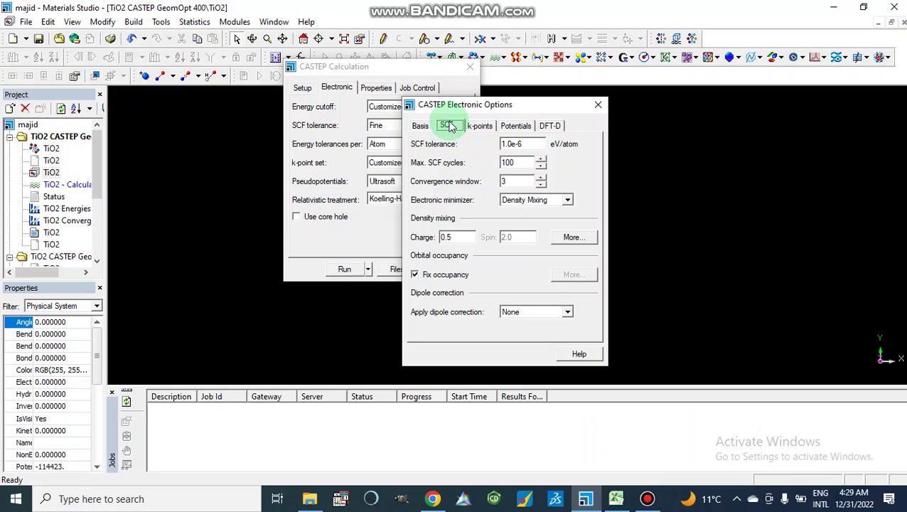
{"action": "left_click", "coordinate": [480, 125]}
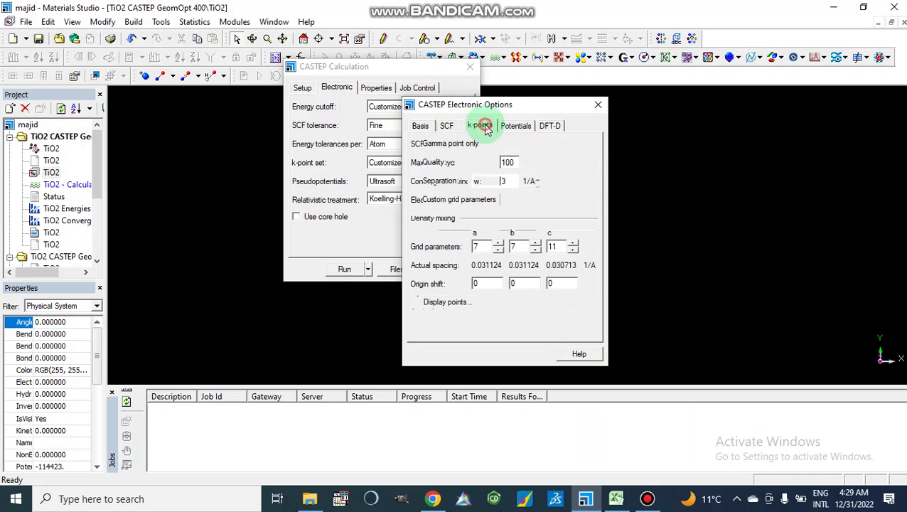
{"action": "left_click", "coordinate": [559, 246]}
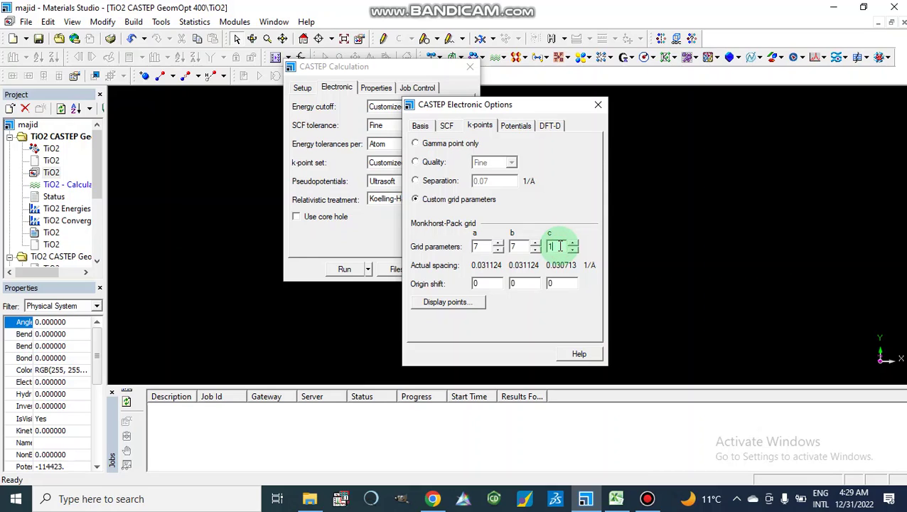
{"action": "key", "text": "BackSpace"}
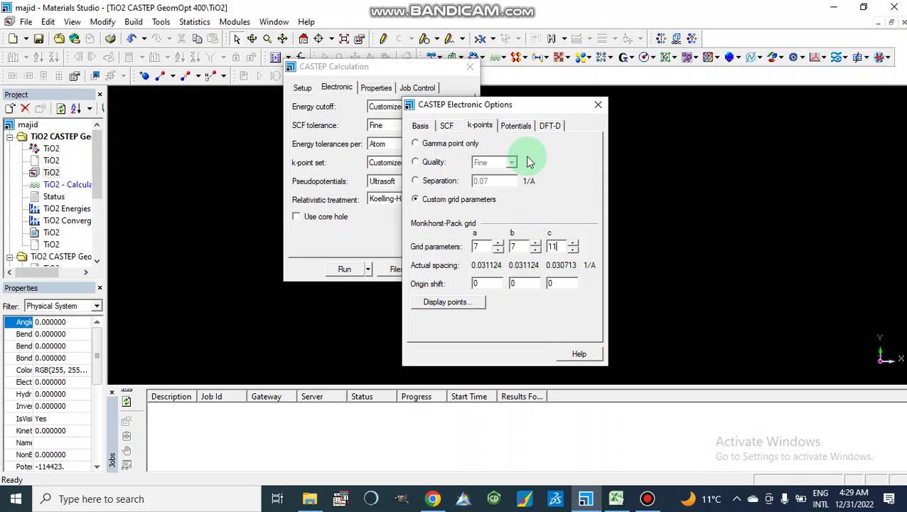
{"action": "left_click", "coordinate": [597, 105]}
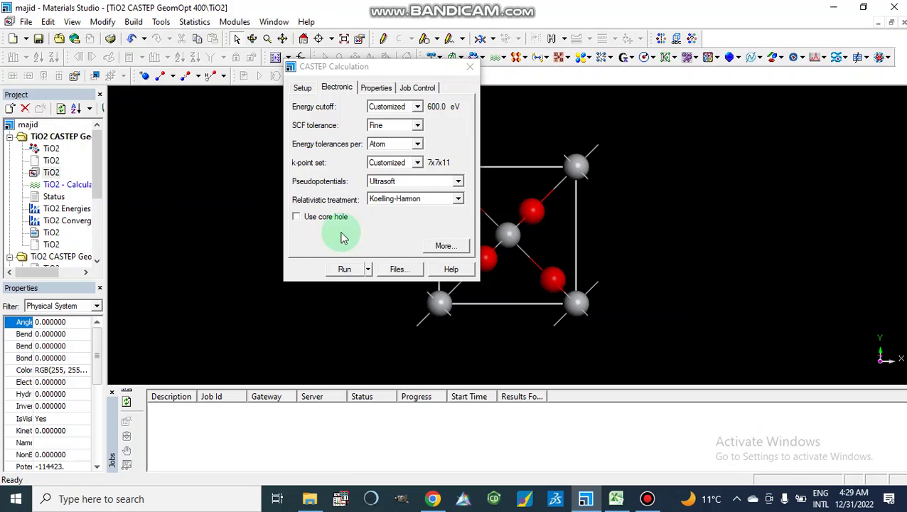
Run the CASTEP geometry optimization of TiO2 and switch to the Excel sheet with the convergence tables.
{"action": "left_click", "coordinate": [342, 270]}
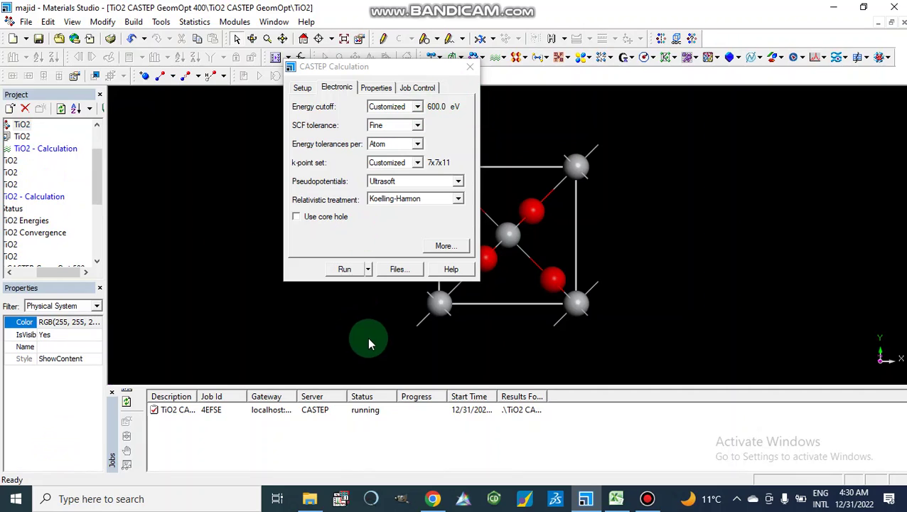
{"action": "left_click", "coordinate": [616, 498]}
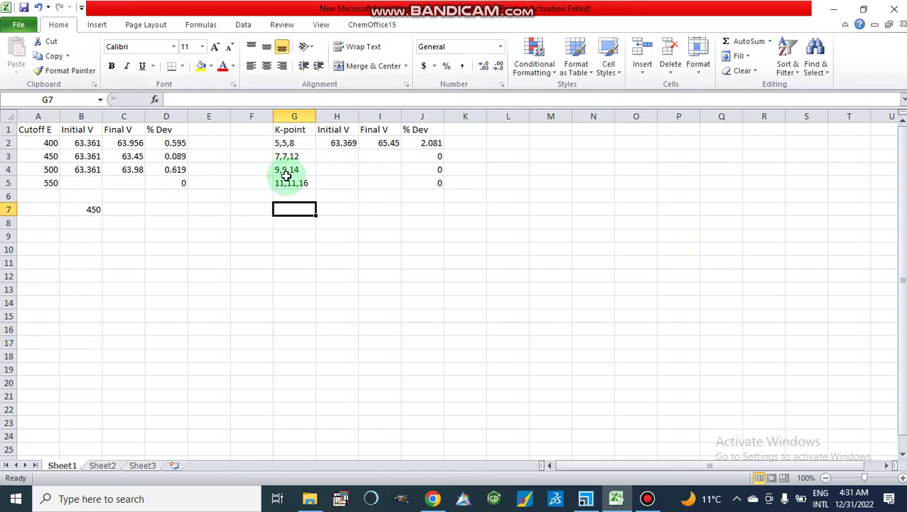
Enter 63.361 as the initial volume for the 7,7,12 k-point row.
{"action": "left_click", "coordinate": [339, 157]}
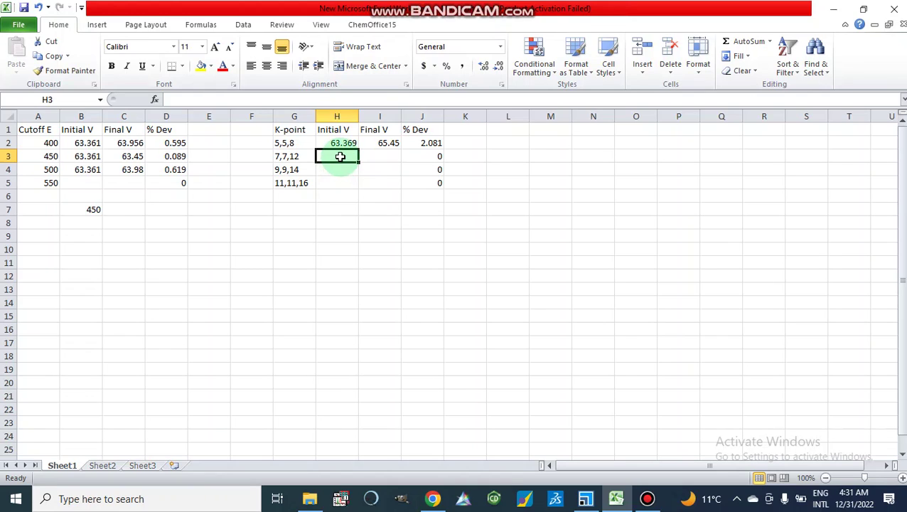
{"action": "type", "text": "63"}
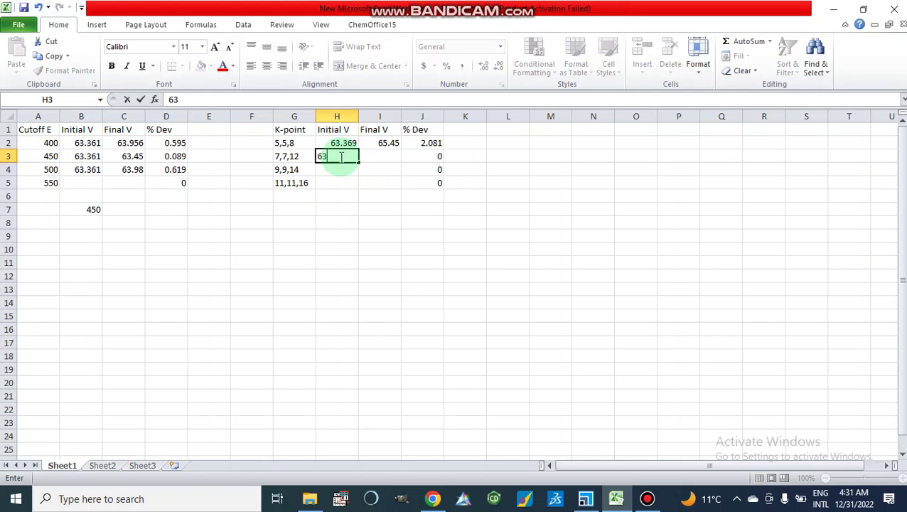
{"action": "type", "text": ".45"}
{"action": "left_click", "coordinate": [381, 158]}
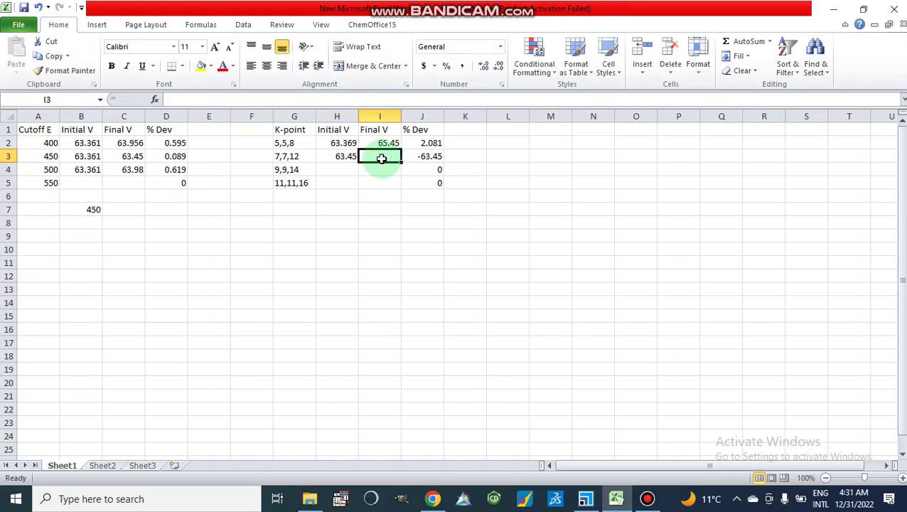
{"action": "double_click", "coordinate": [351, 156]}
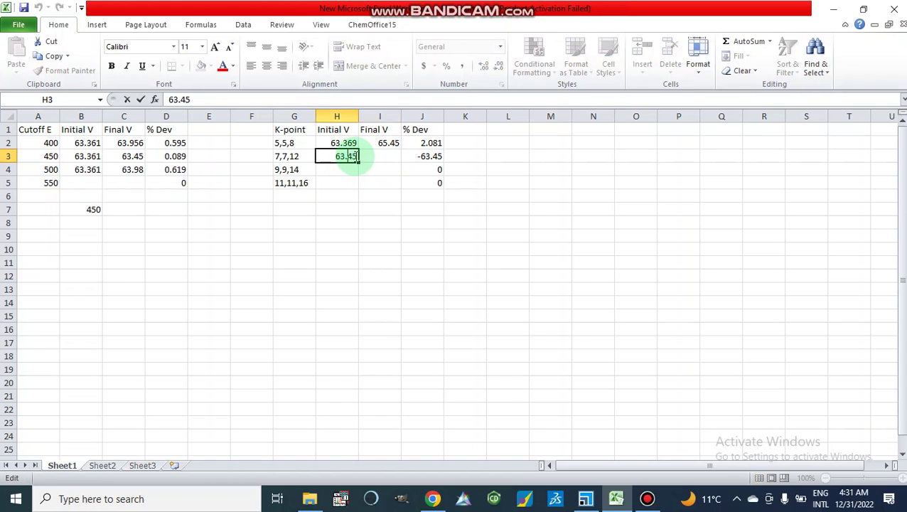
{"action": "key", "text": "BackSpace"}
{"action": "key", "text": "BackSpace"}
{"action": "type", "text": "61"}
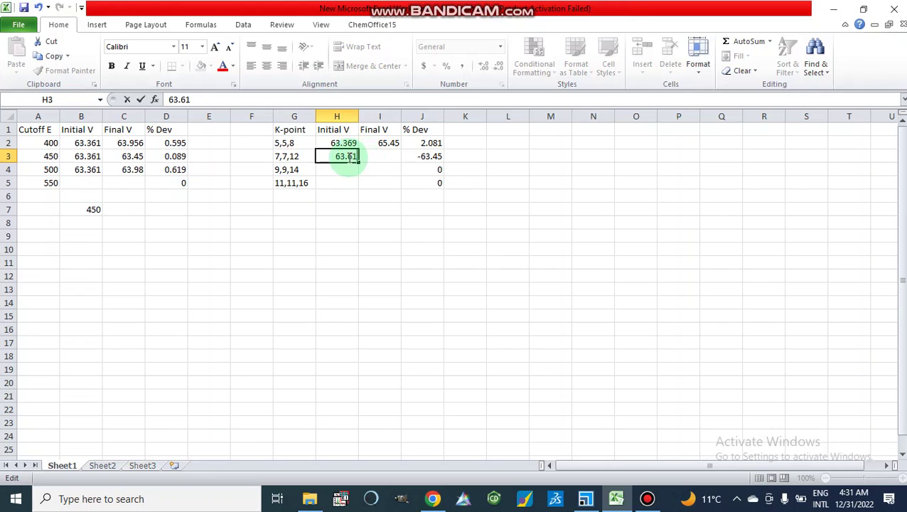
{"action": "left_click", "coordinate": [347, 155]}
{"action": "type", "text": "3"}
Correct the initial volume of the 5,5,8 k-point row to 63.361.
{"action": "left_click", "coordinate": [350, 143]}
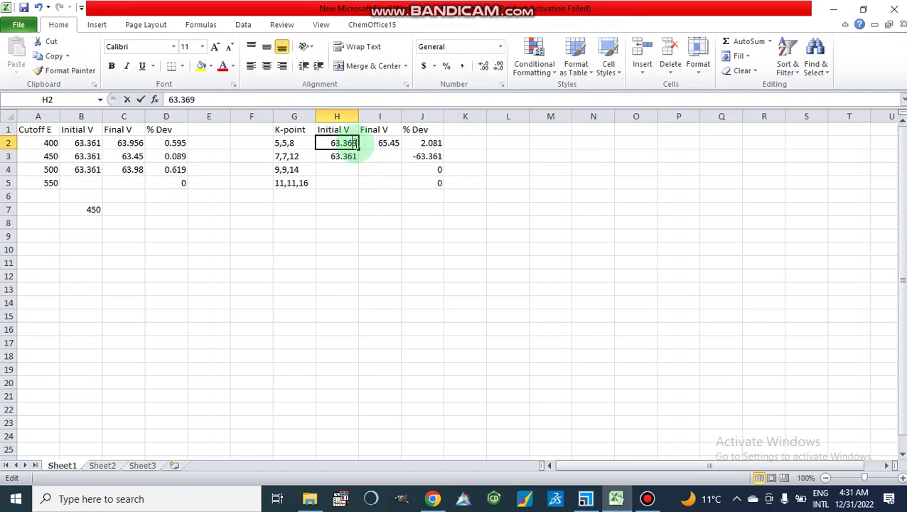
{"action": "double_click", "coordinate": [356, 142]}
{"action": "key", "text": "BackSpace"}
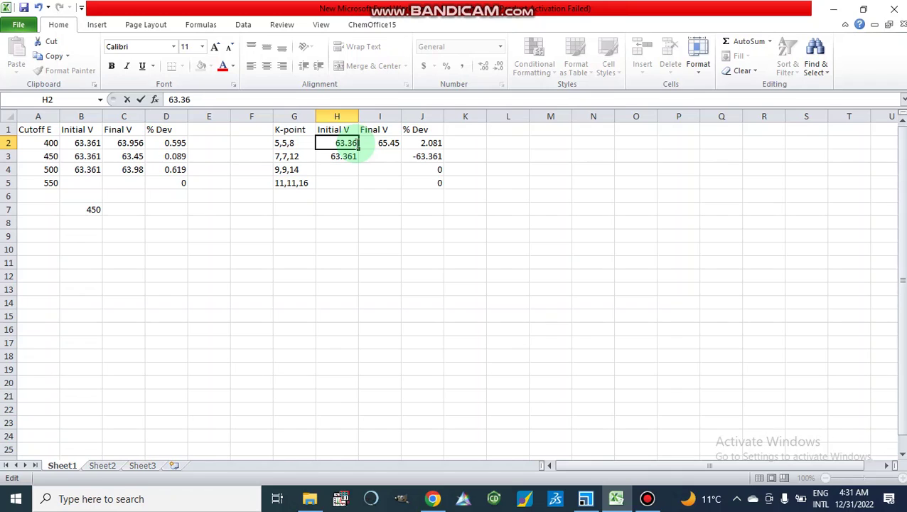
{"action": "type", "text": "1"}
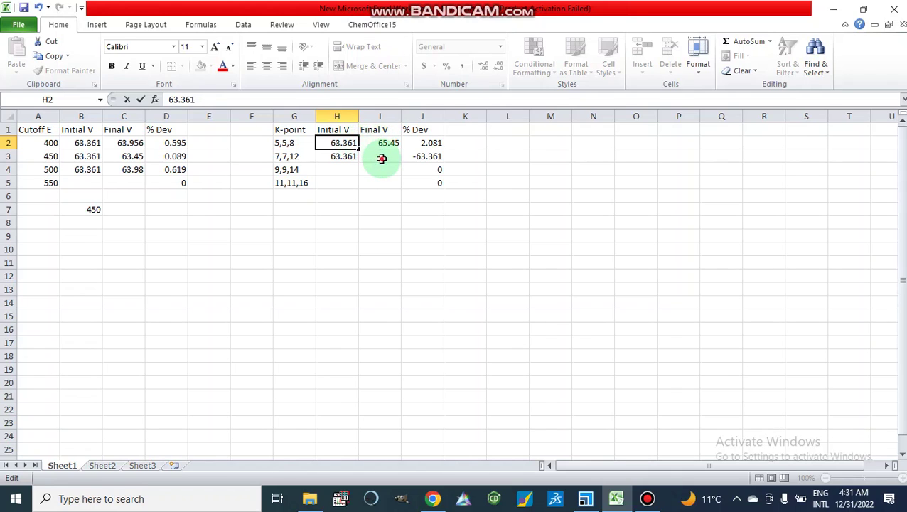
Enter 63.42 as the final volume for the 7,7,12 k-point row.
{"action": "left_click", "coordinate": [381, 158]}
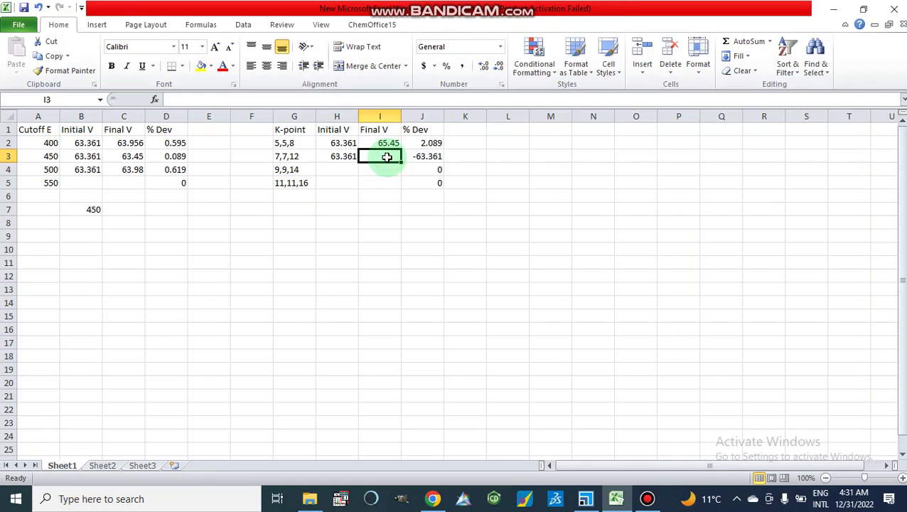
{"action": "type", "text": "63"}
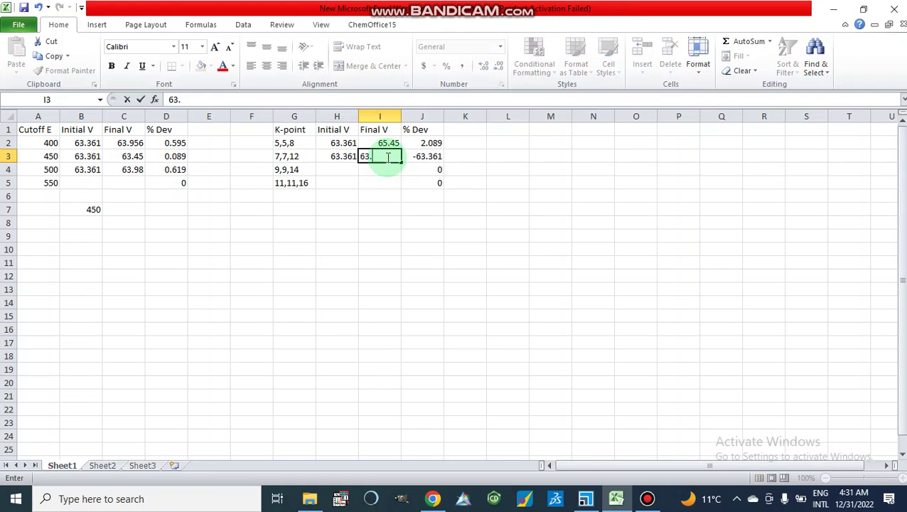
{"action": "type", "text": ".42"}
{"action": "left_click", "coordinate": [383, 174]}
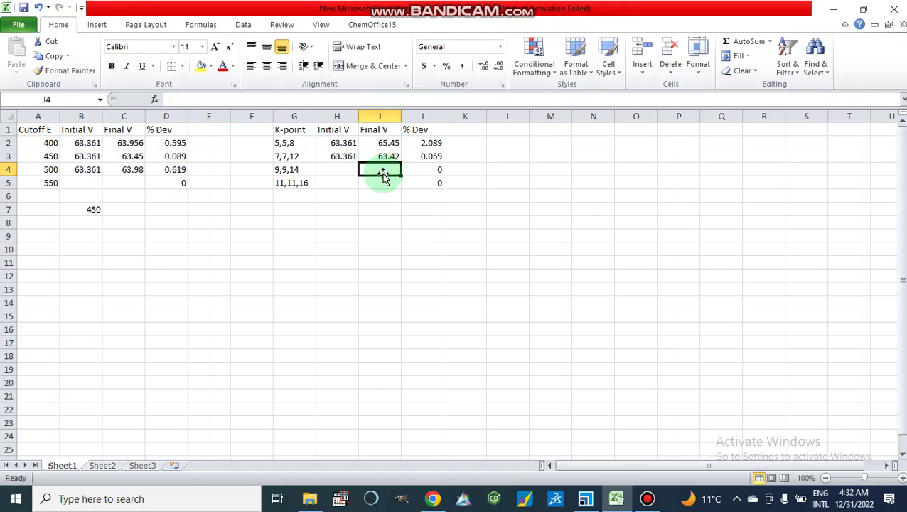
Fill the 9,9,14 k-point row with initial volume 63.361 and final volume 63.38.
{"action": "left_click", "coordinate": [337, 172]}
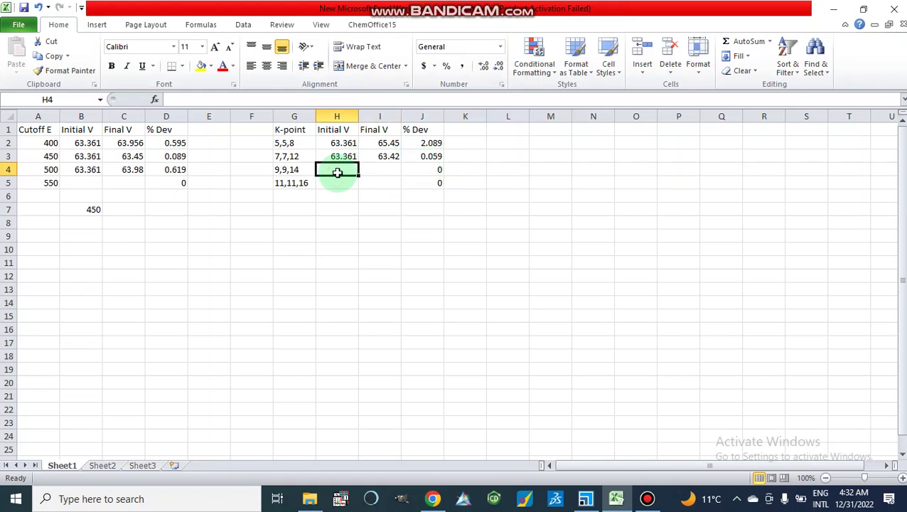
{"action": "type", "text": "63"}
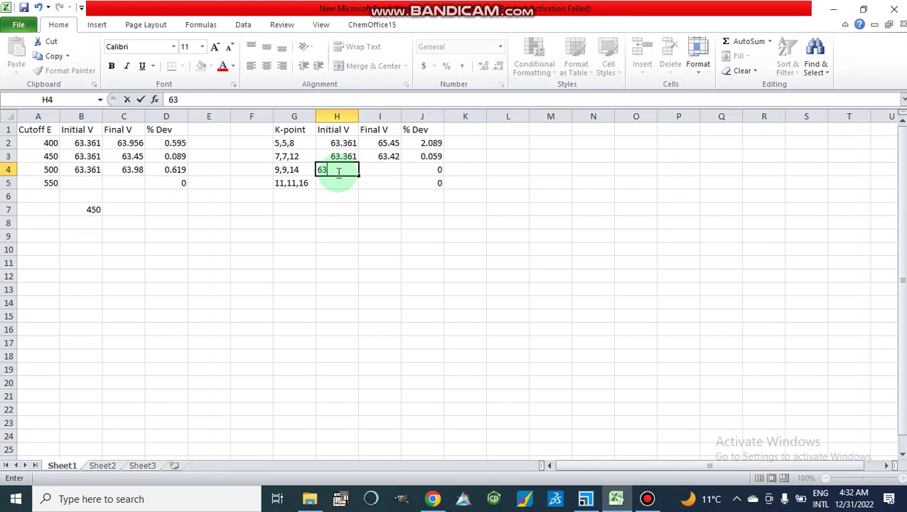
{"action": "type", "text": ".361"}
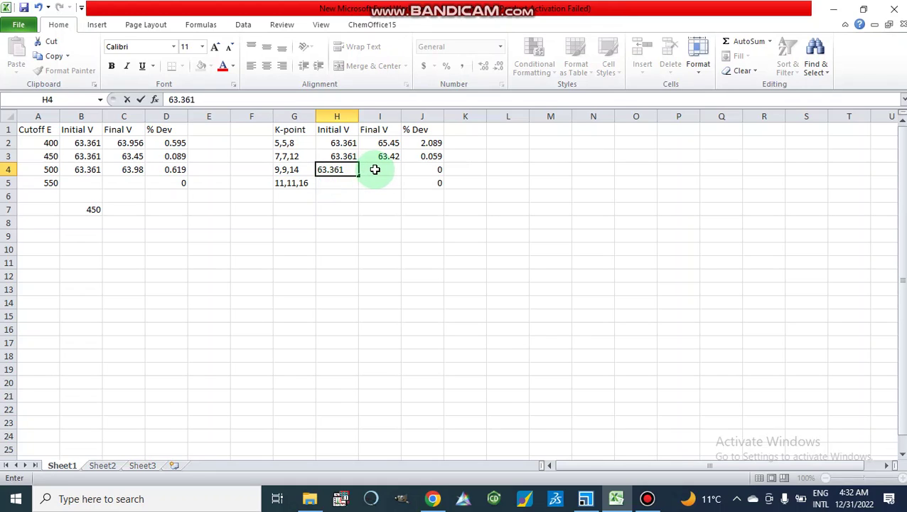
{"action": "left_click", "coordinate": [375, 169]}
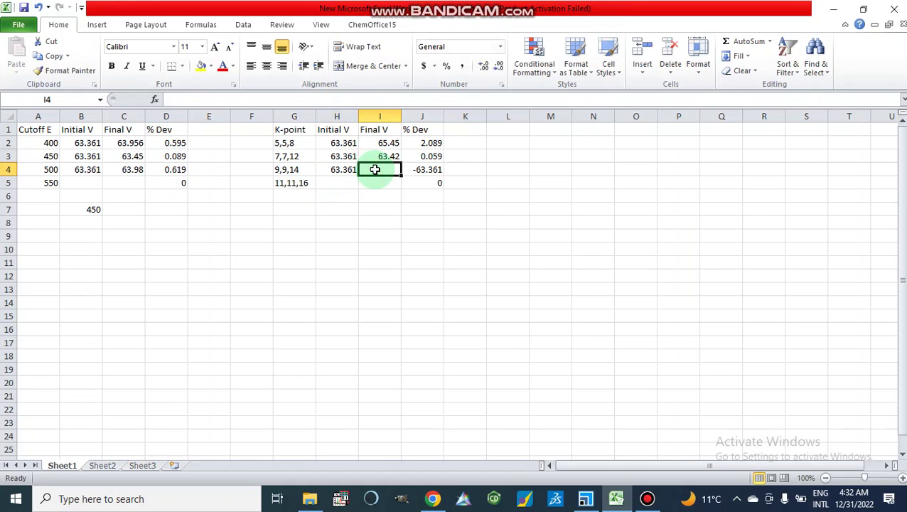
{"action": "type", "text": "63"}
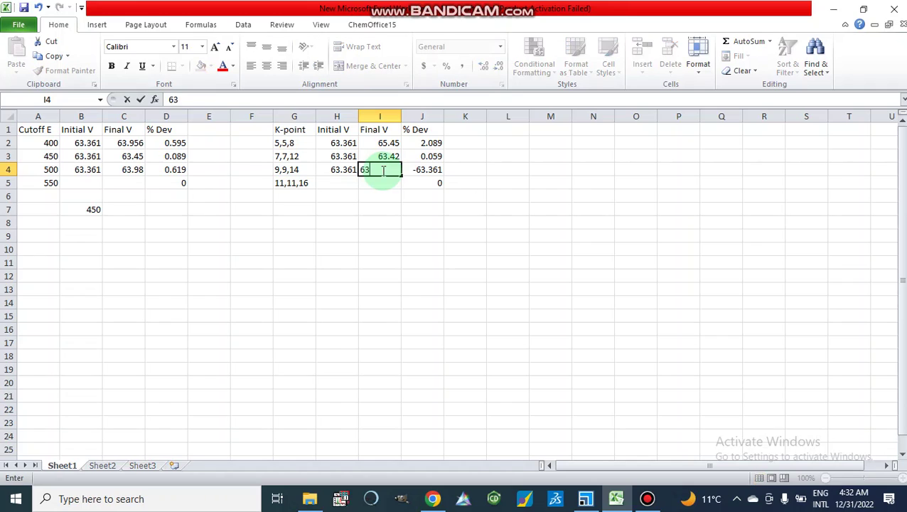
{"action": "type", "text": ".38"}
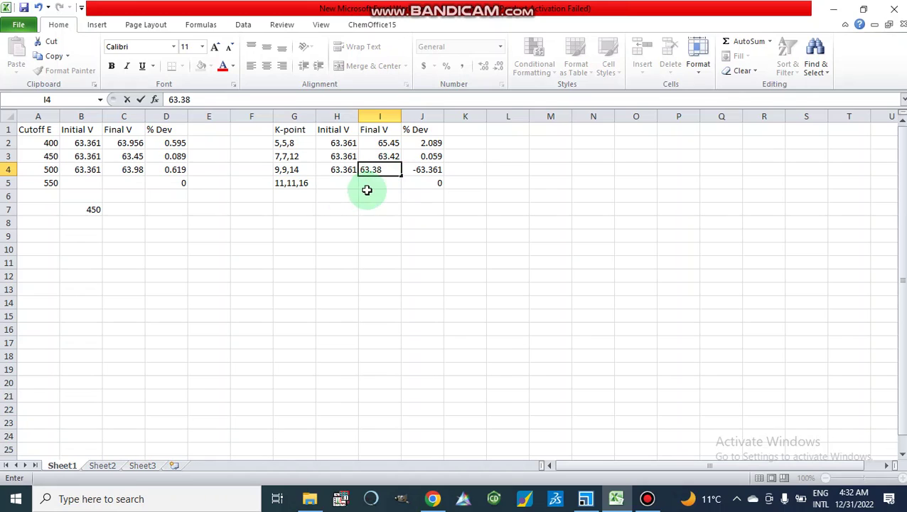
{"action": "left_click", "coordinate": [382, 192]}
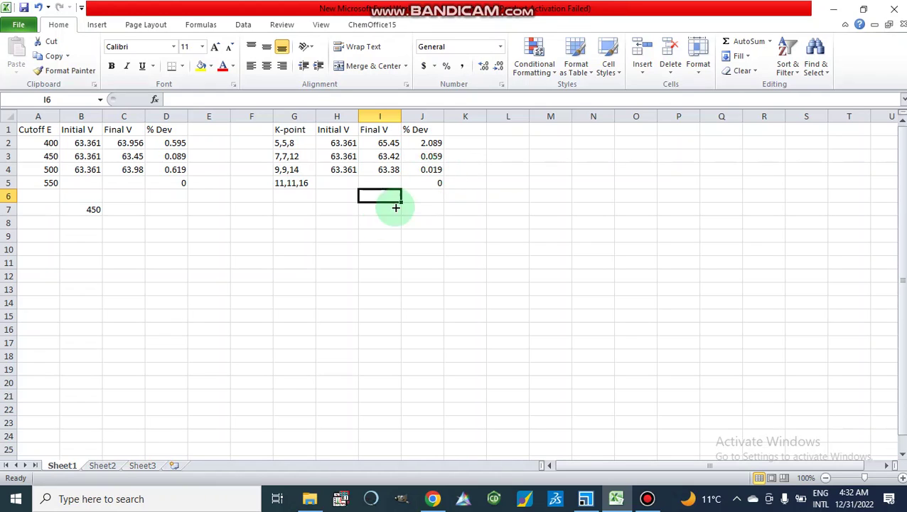
Note 9,9,14 as the chosen k-point set in cell H7, below the k-point table.
{"action": "left_click", "coordinate": [336, 210]}
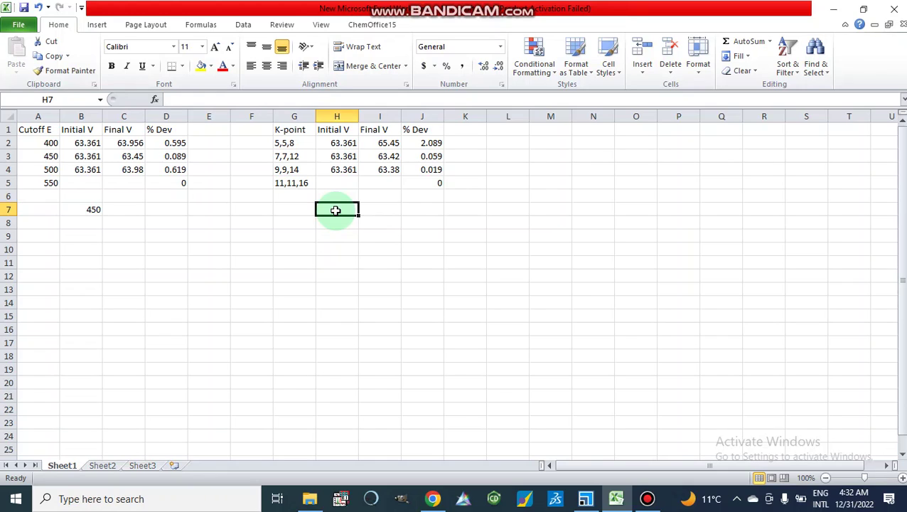
{"action": "type", "text": "9,9"}
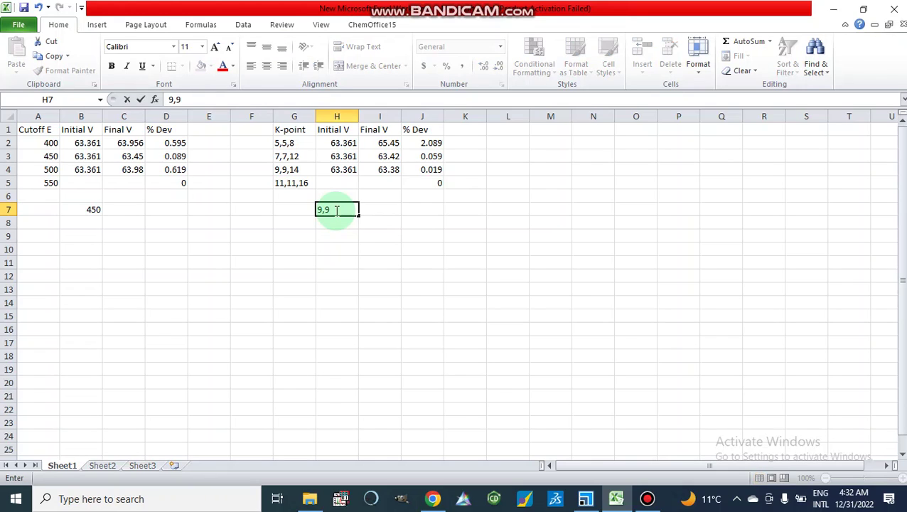
{"action": "type", "text": ",14"}
{"action": "left_click", "coordinate": [331, 239]}
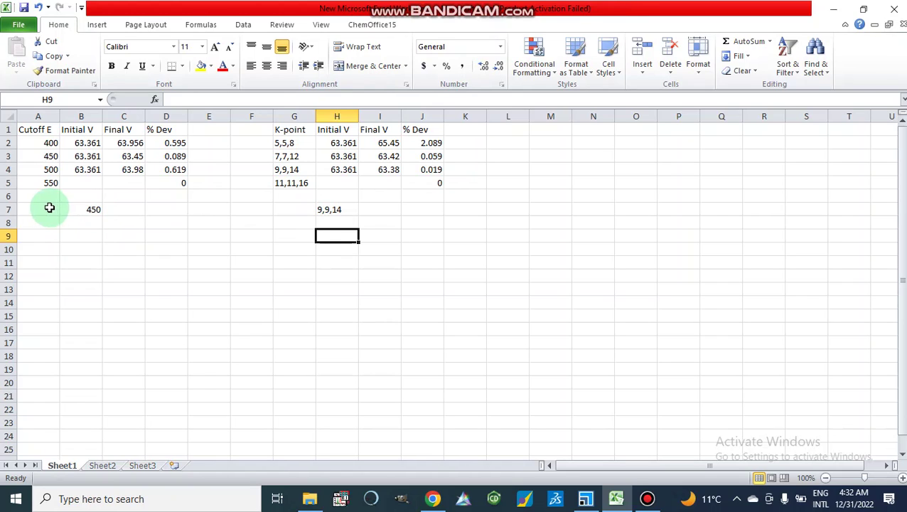
Add the unit to the chosen cutoff energy in cell B7 so it reads 450 eV.
{"action": "key", "text": "Up"}
{"action": "key", "text": "Up"}
{"action": "key", "text": "Left"}
{"action": "double_click", "coordinate": [99, 209]}
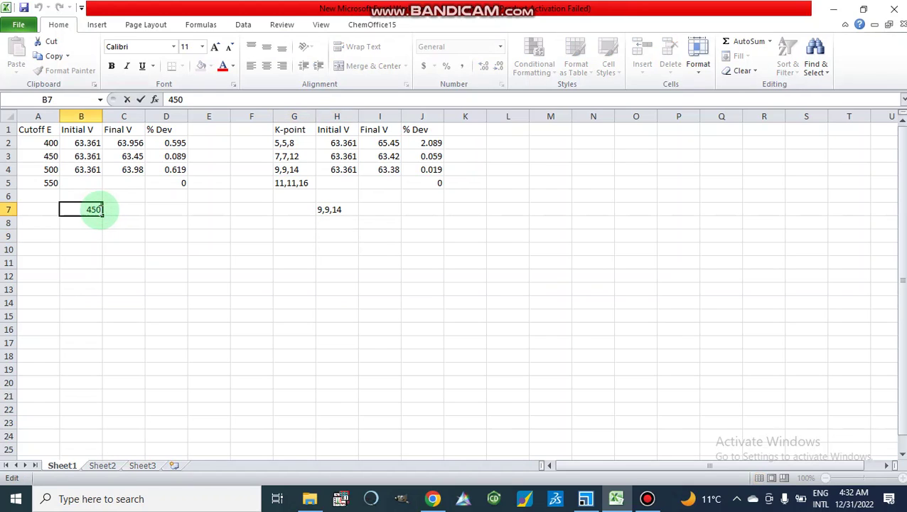
{"action": "type", "text": "eV"}
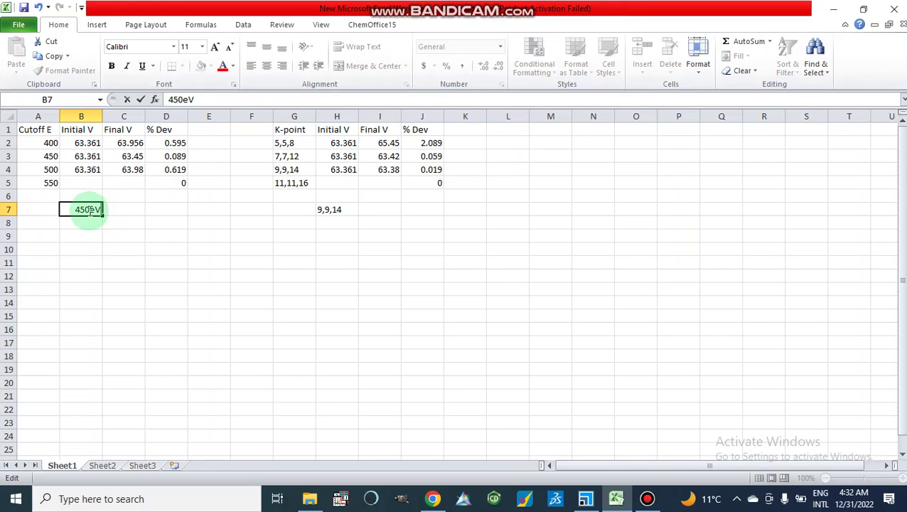
{"action": "left_click", "coordinate": [88, 209]}
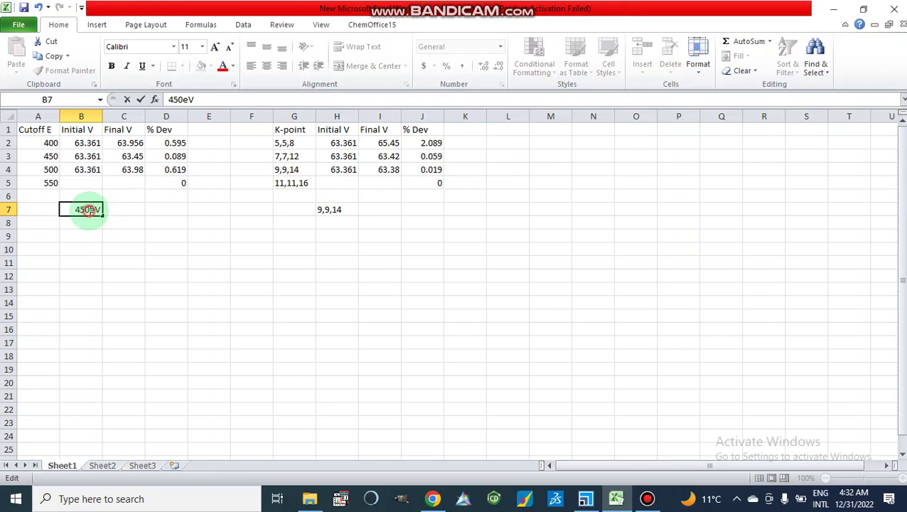
{"action": "left_click", "coordinate": [34, 211]}
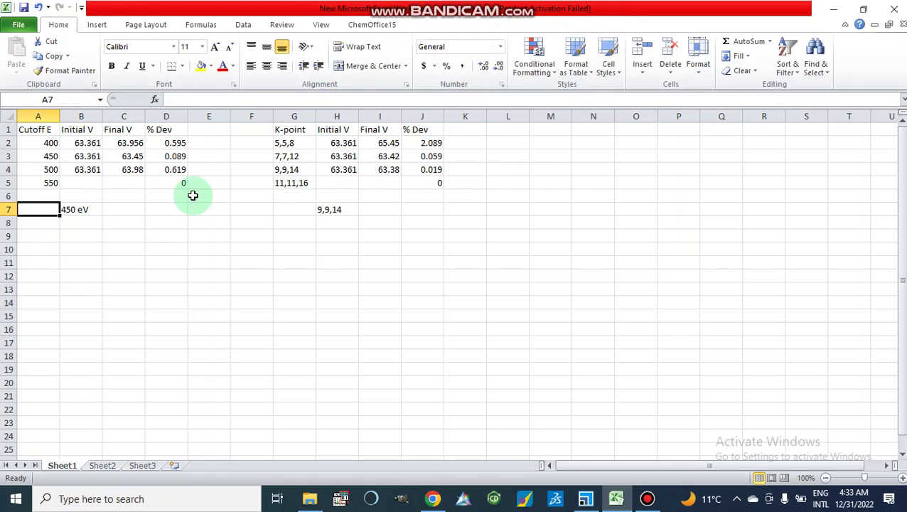
{"action": "left_click", "coordinate": [332, 213]}
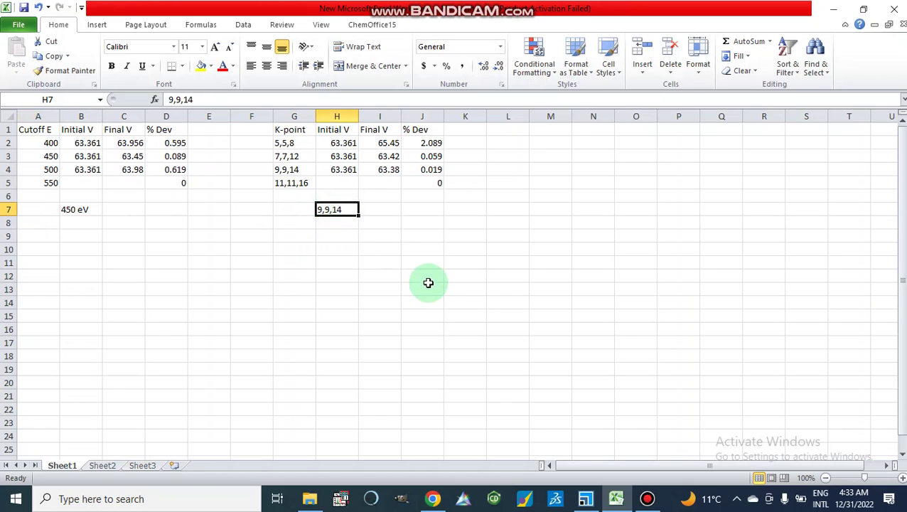
Switch to Materials Studio, close the CASTEP Calculation dialog and open the TiO2 text output in the TiO2 CASTEP GeomOpt 500 folder.
{"action": "left_click", "coordinate": [585, 498]}
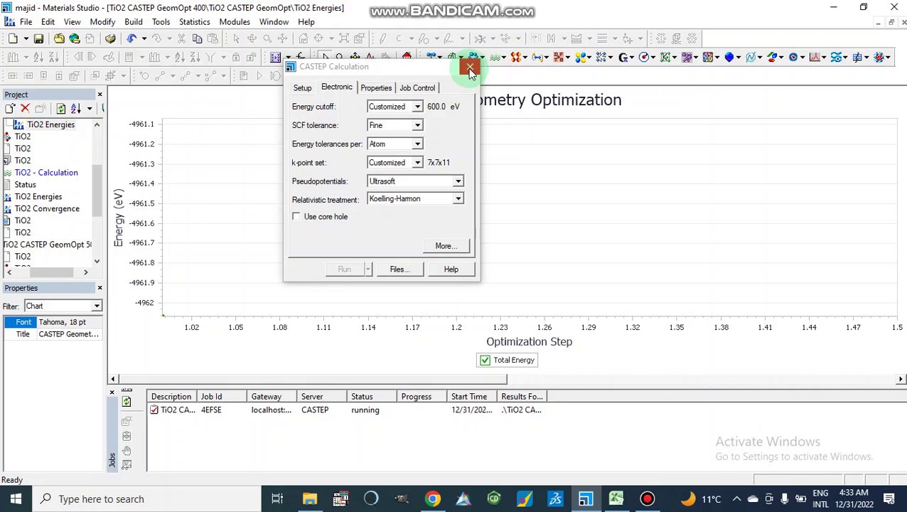
{"action": "left_click", "coordinate": [470, 68]}
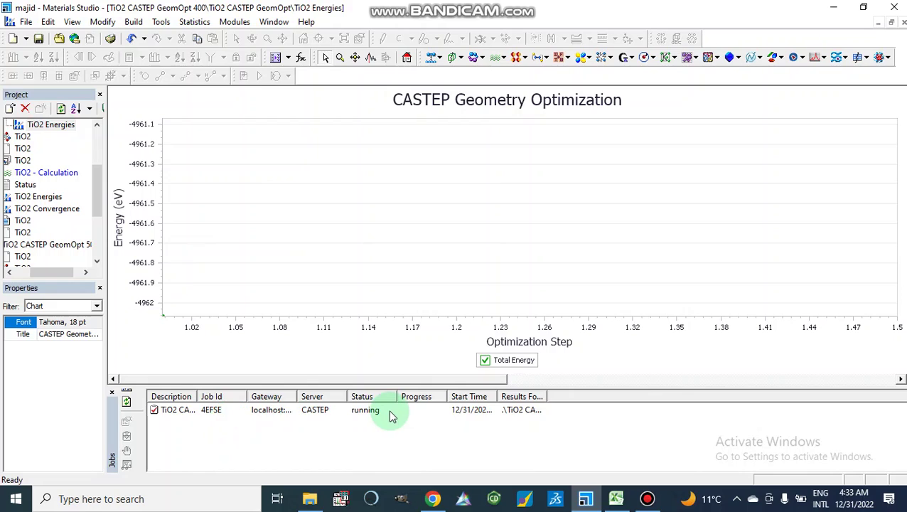
{"action": "left_click_drag", "start_coordinate": [92, 201], "coordinate": [98, 244]}
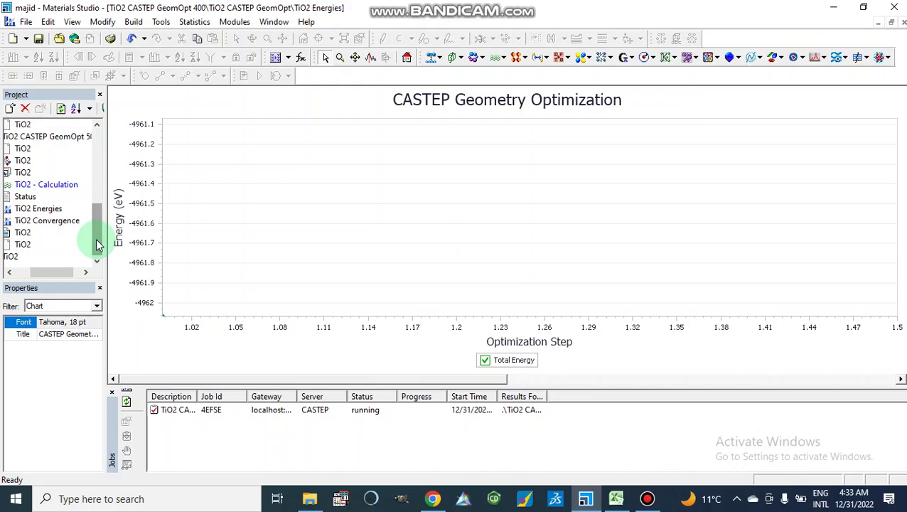
{"action": "left_click_drag", "start_coordinate": [40, 272], "coordinate": [11, 276]}
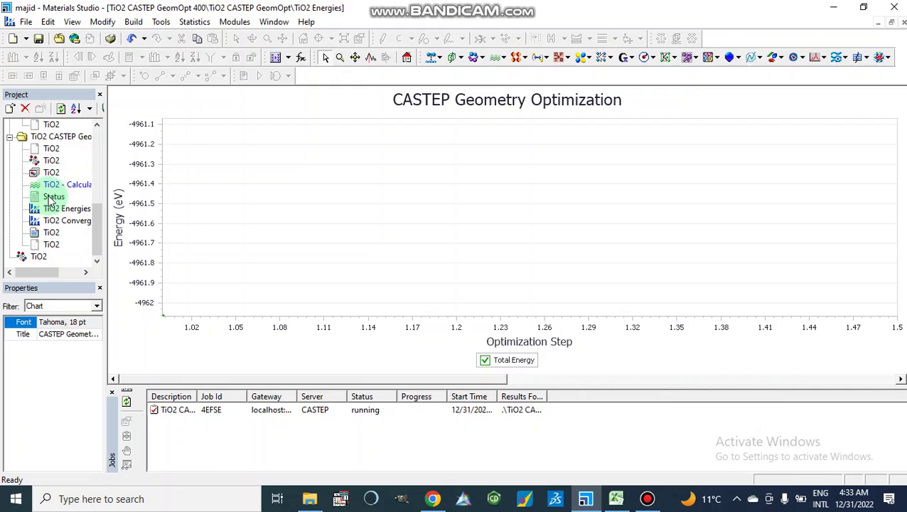
{"action": "double_click", "coordinate": [51, 235]}
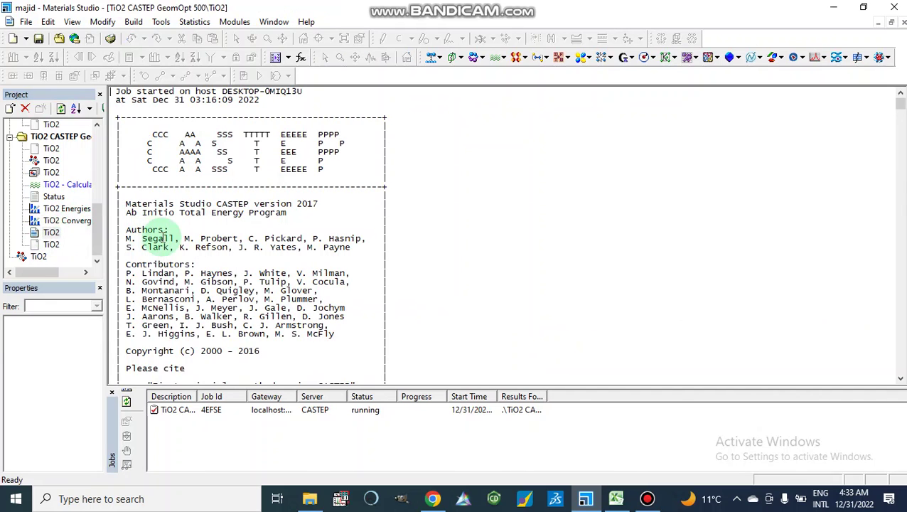
Find the initial unit cell section in the TiO2 output and examine its current cell volume.
{"action": "scroll", "coordinate": [162, 239], "scroll_direction": "down", "scroll_amount": 5}
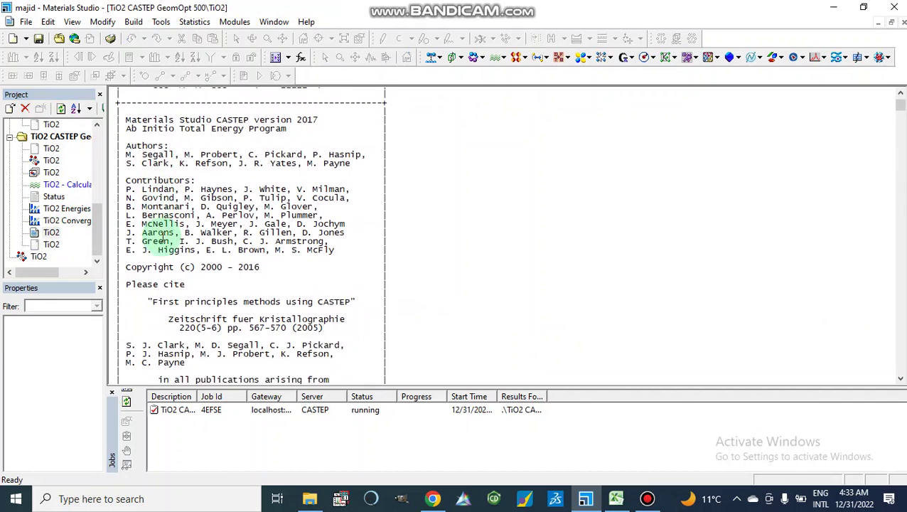
{"action": "scroll", "coordinate": [162, 238], "scroll_direction": "down", "scroll_amount": 11}
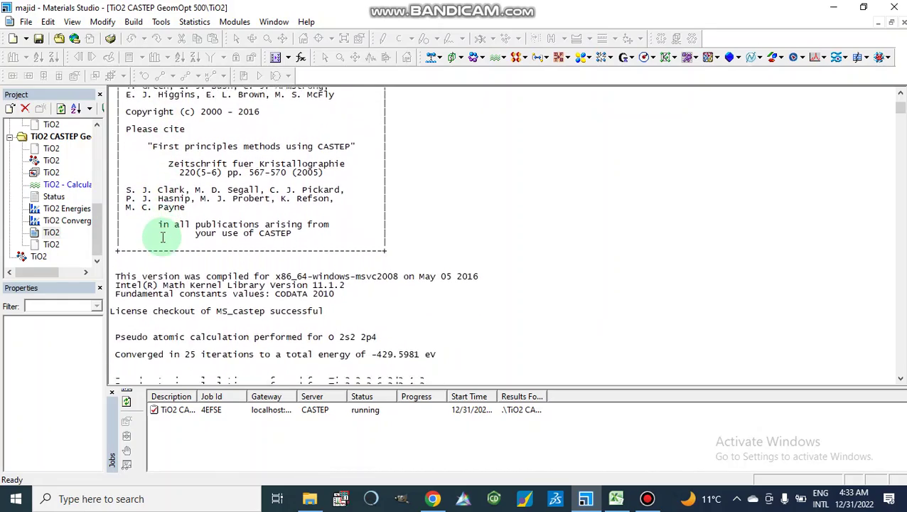
{"action": "scroll", "coordinate": [162, 238], "scroll_direction": "down", "scroll_amount": 5}
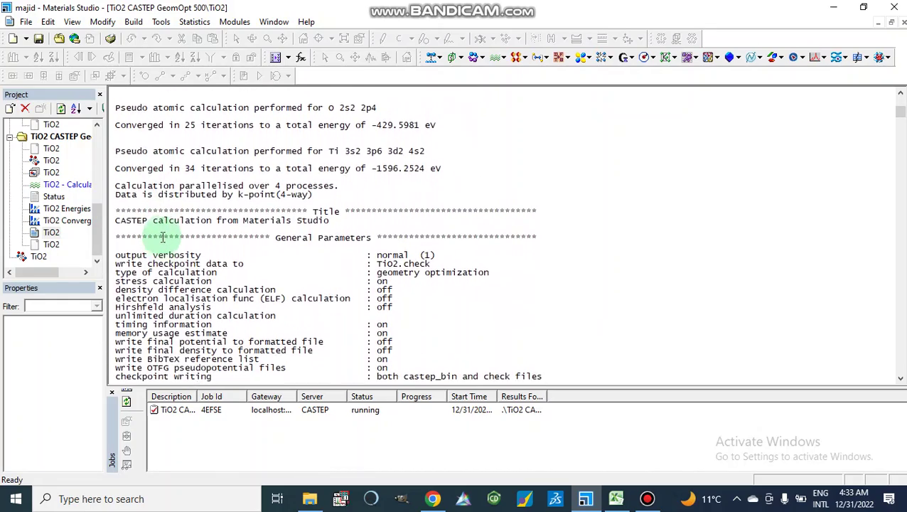
{"action": "scroll", "coordinate": [162, 239], "scroll_direction": "down", "scroll_amount": 11}
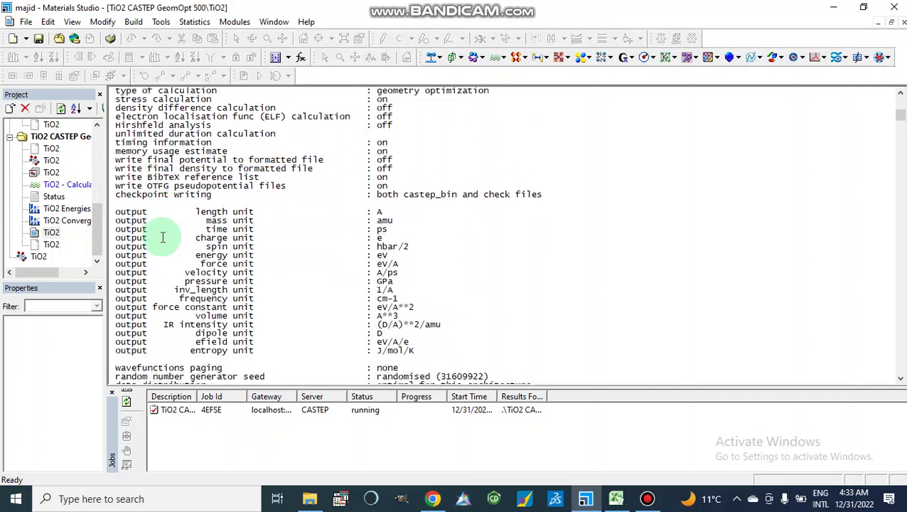
{"action": "scroll", "coordinate": [162, 238], "scroll_direction": "down", "scroll_amount": 12}
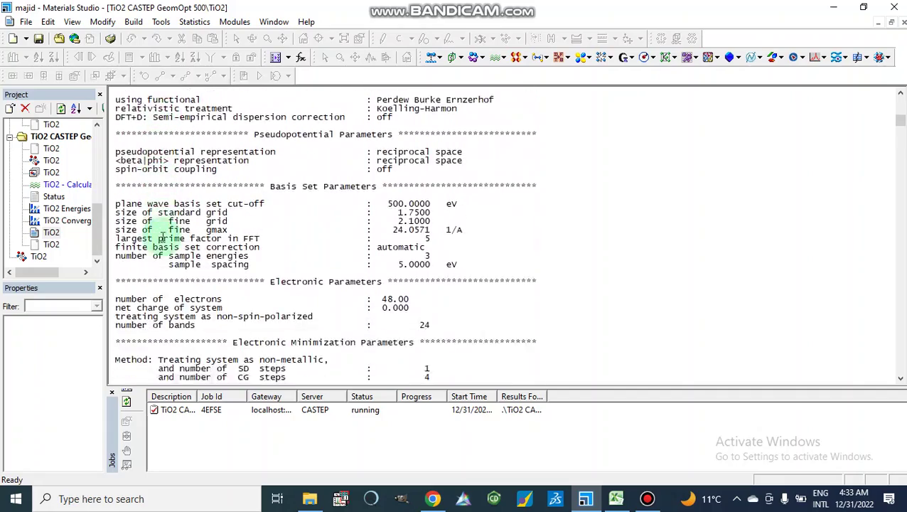
{"action": "scroll", "coordinate": [162, 238], "scroll_direction": "down", "scroll_amount": 11}
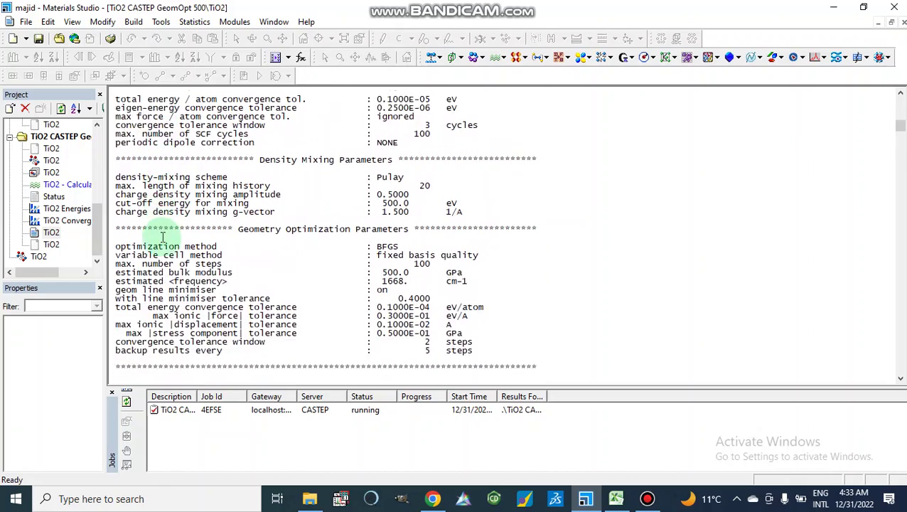
{"action": "scroll", "coordinate": [162, 239], "scroll_direction": "down", "scroll_amount": 5}
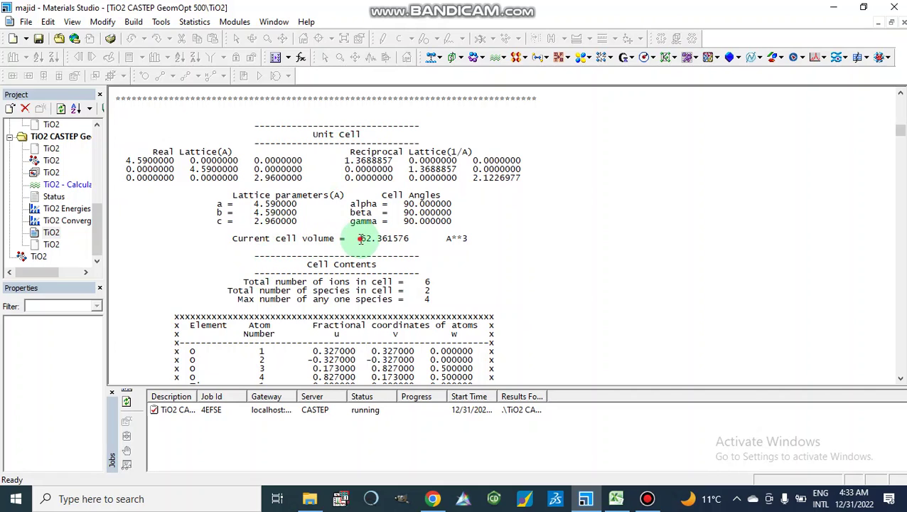
{"action": "left_click_drag", "start_coordinate": [360, 240], "coordinate": [420, 242]}
{"action": "left_click", "coordinate": [421, 275]}
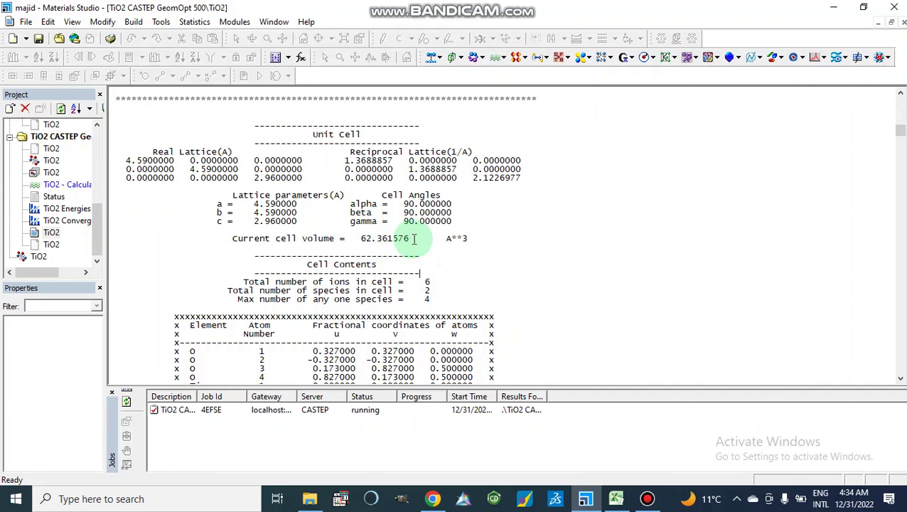
Find the BFGS final configuration near the end of the TiO2 output and examine its current cell volume.
{"action": "scroll", "coordinate": [415, 239], "scroll_direction": "down", "scroll_amount": 1}
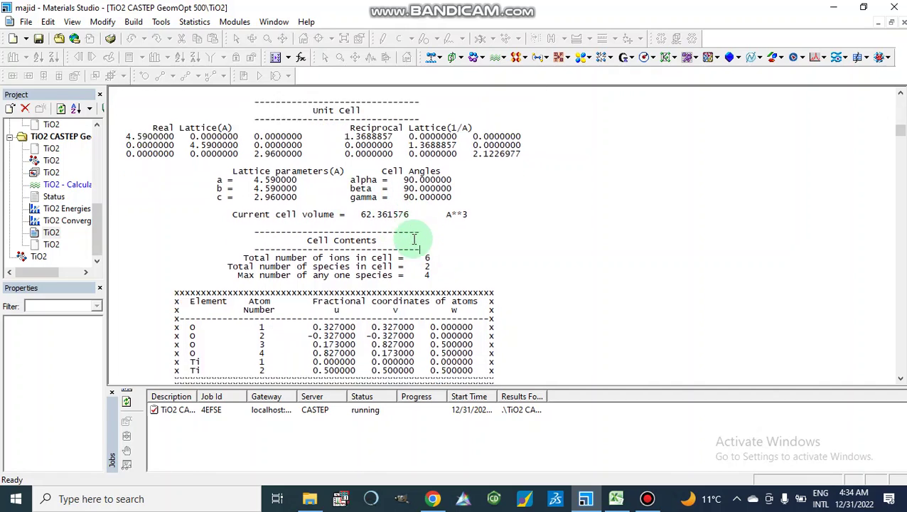
{"action": "scroll", "coordinate": [414, 238], "scroll_direction": "down", "scroll_amount": 20}
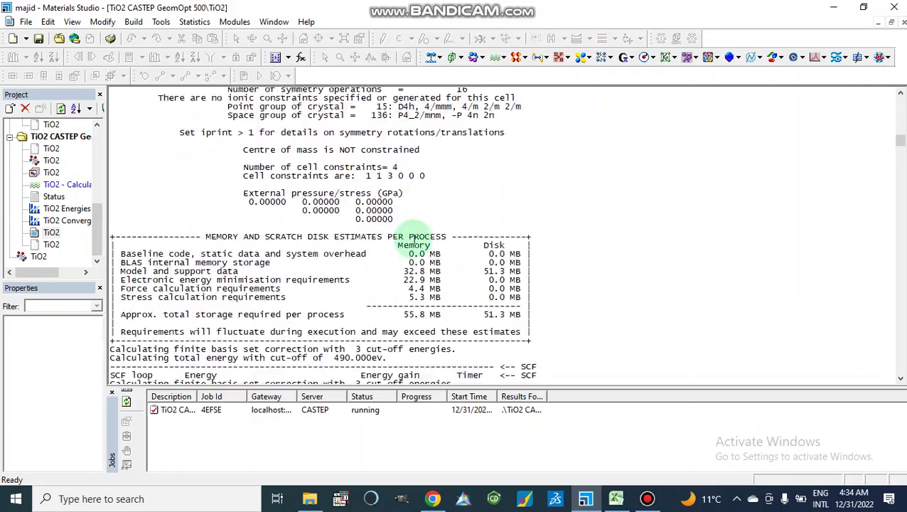
{"action": "scroll", "coordinate": [414, 239], "scroll_direction": "down", "scroll_amount": 20}
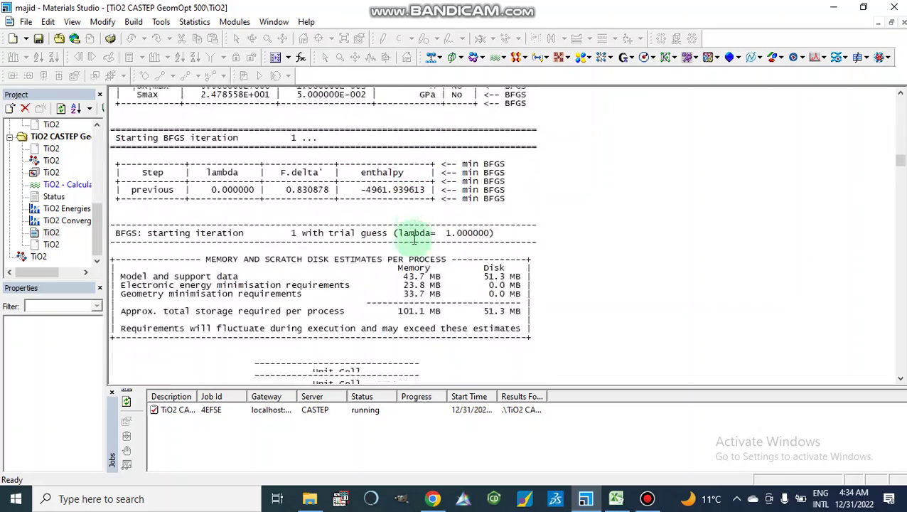
{"action": "scroll", "coordinate": [414, 239], "scroll_direction": "down", "scroll_amount": 20}
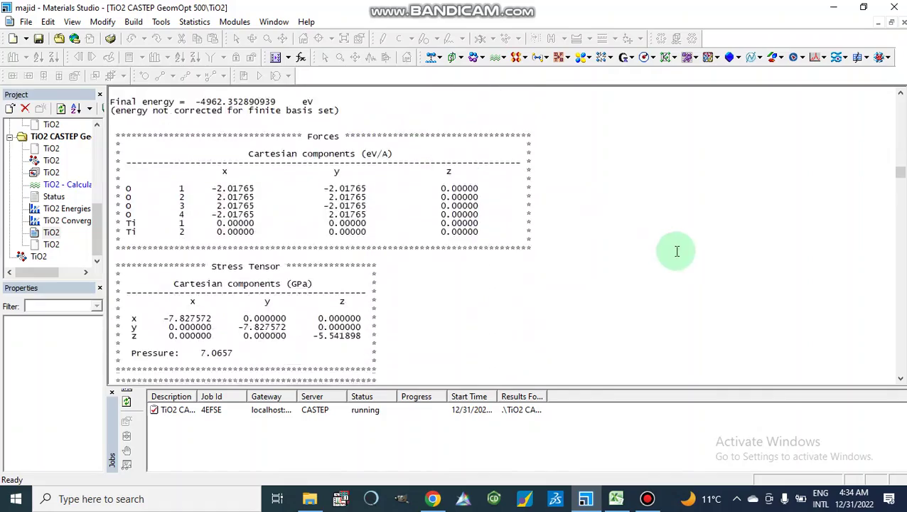
{"action": "left_click_drag", "start_coordinate": [899, 186], "coordinate": [901, 397]}
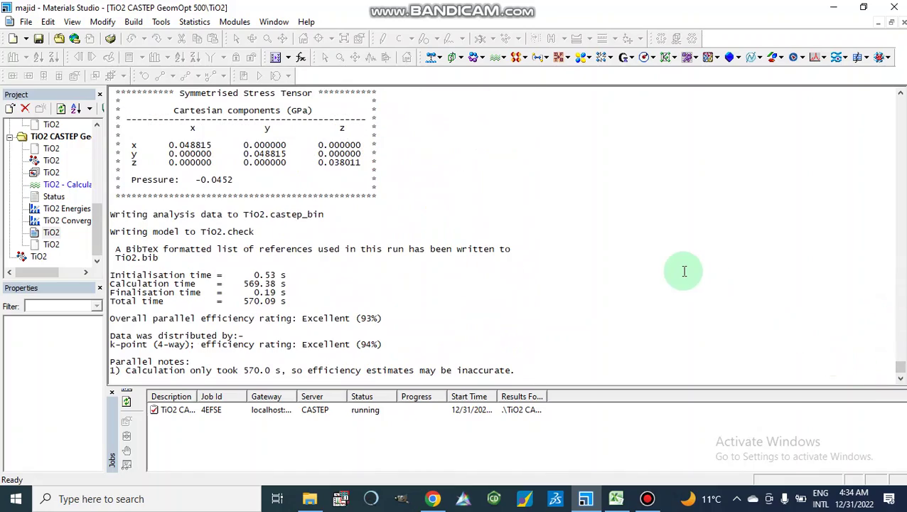
{"action": "scroll", "coordinate": [684, 271], "scroll_direction": "up", "scroll_amount": 9}
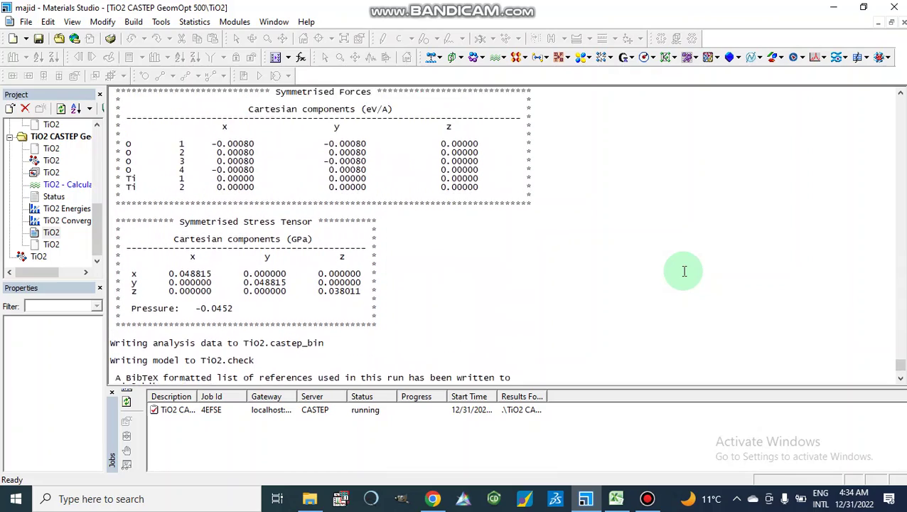
{"action": "scroll", "coordinate": [683, 271], "scroll_direction": "up", "scroll_amount": 9}
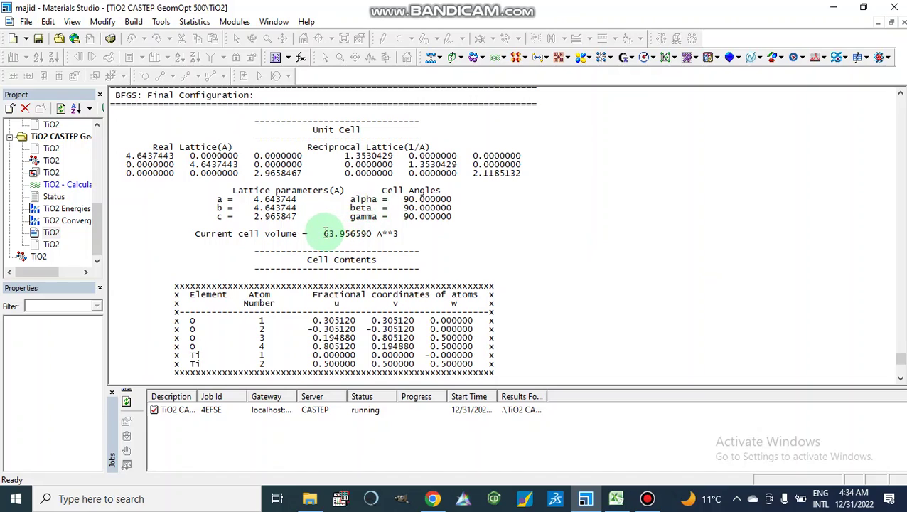
{"action": "left_click_drag", "start_coordinate": [323, 233], "coordinate": [357, 236]}
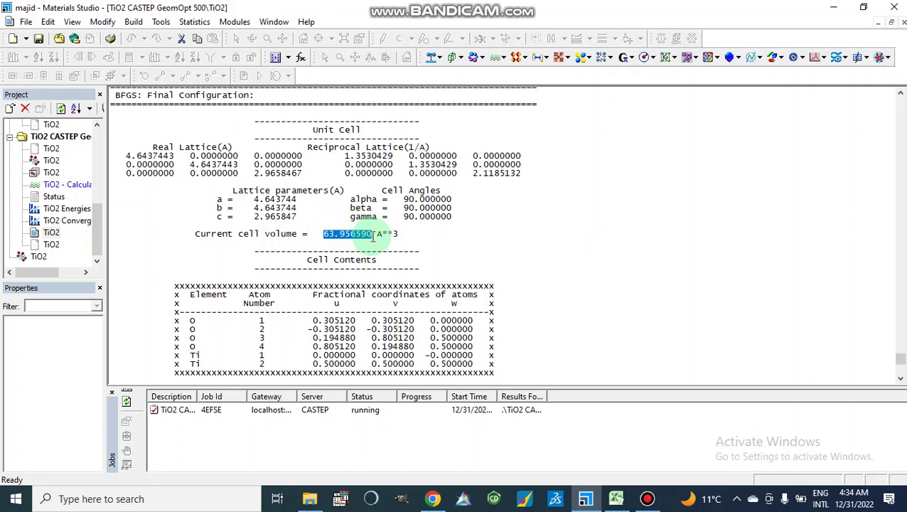
{"action": "left_click", "coordinate": [428, 238]}
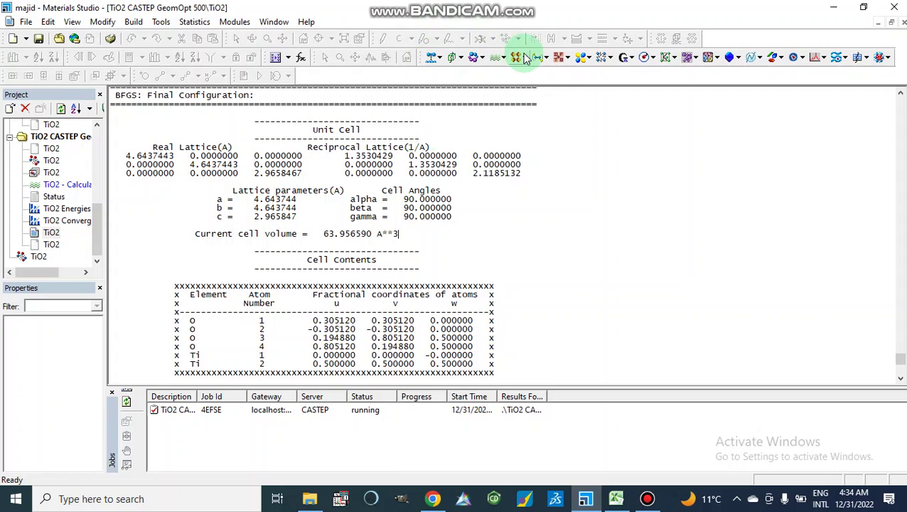
Stop the running TiO2 CASTEP geometry optimization job and confirm the stop.
{"action": "left_click", "coordinate": [362, 412]}
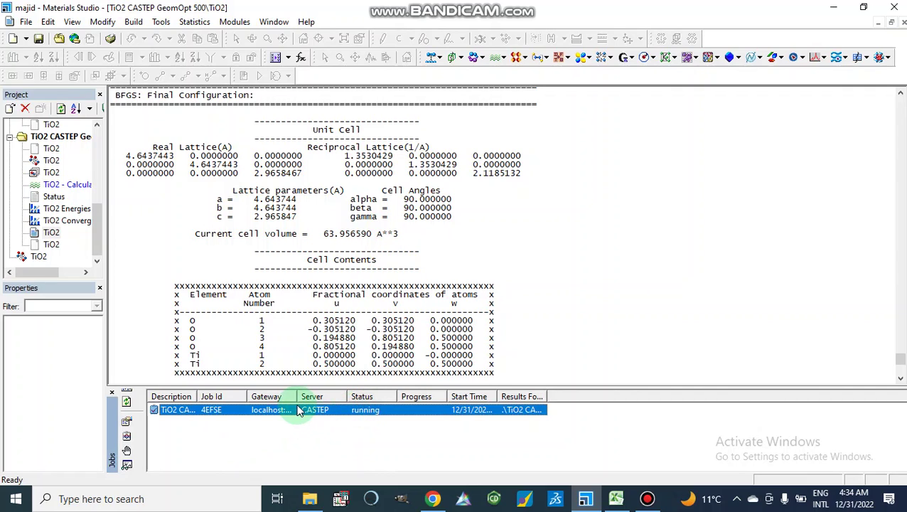
{"action": "right_click", "coordinate": [480, 412]}
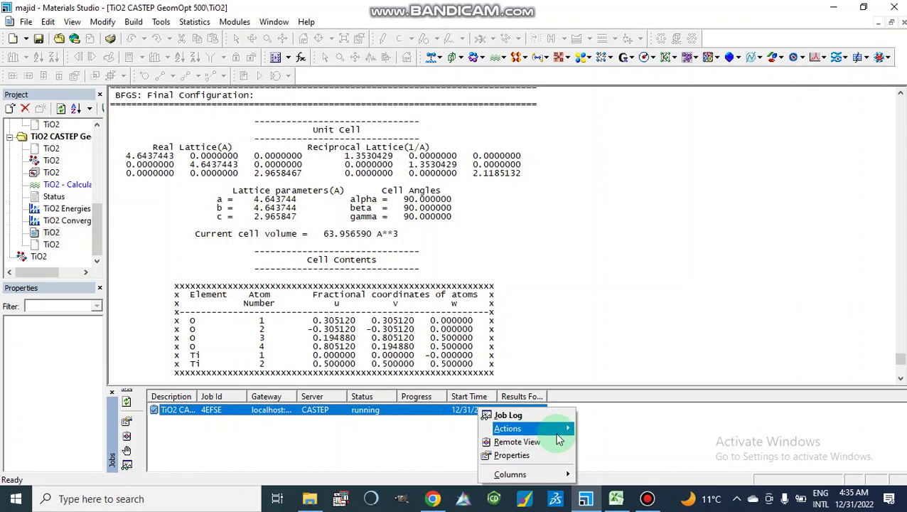
{"action": "mouse_move", "coordinate": [565, 431]}
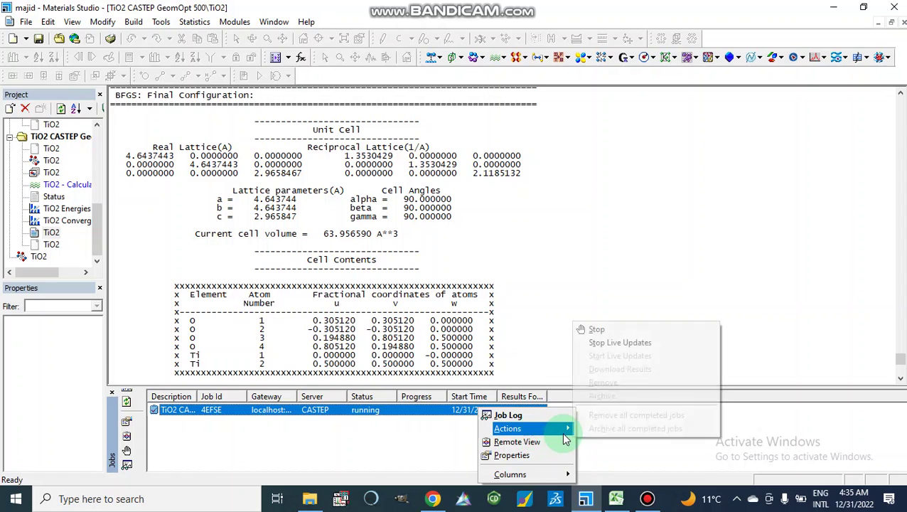
{"action": "left_click", "coordinate": [596, 331]}
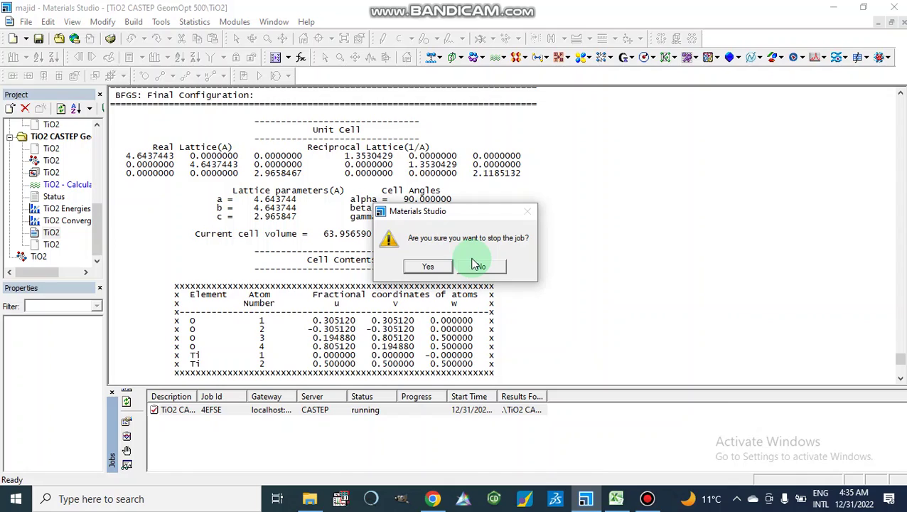
{"action": "left_click", "coordinate": [428, 267]}
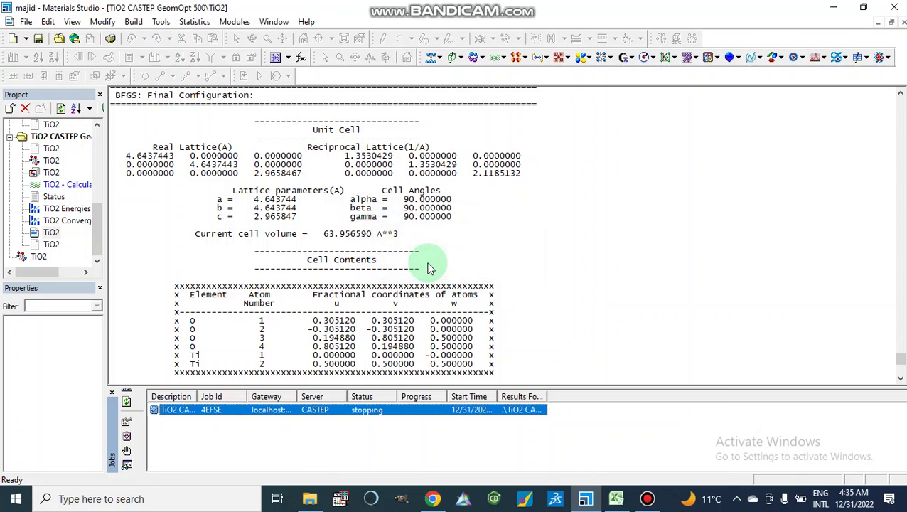
{"action": "left_click", "coordinate": [504, 61]}
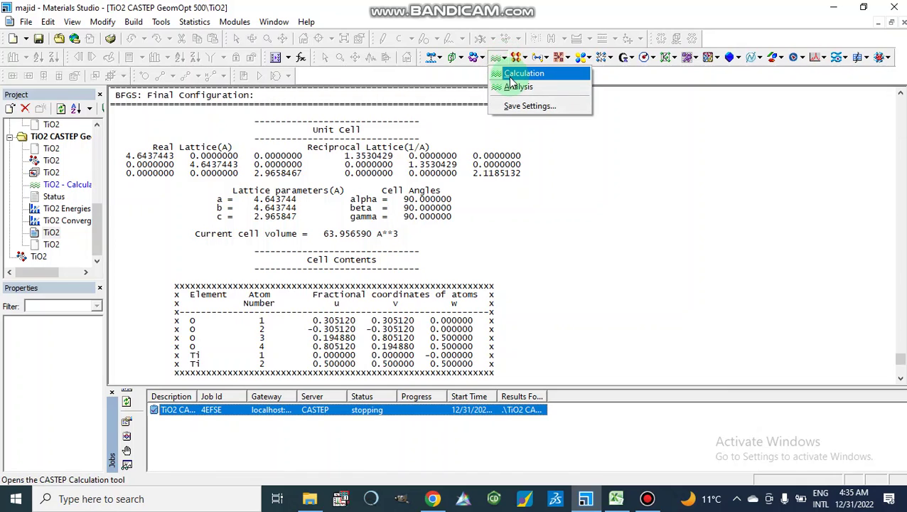
{"action": "left_click", "coordinate": [507, 76]}
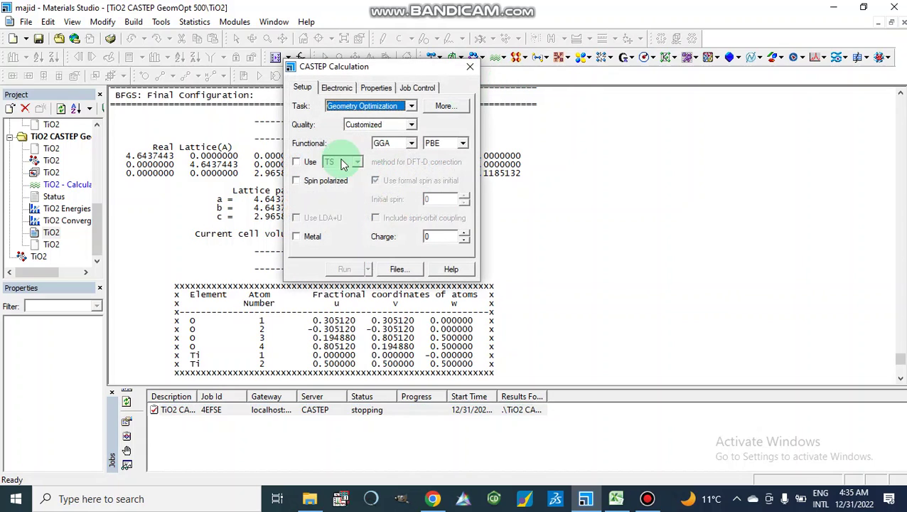
{"action": "left_click", "coordinate": [470, 66]}
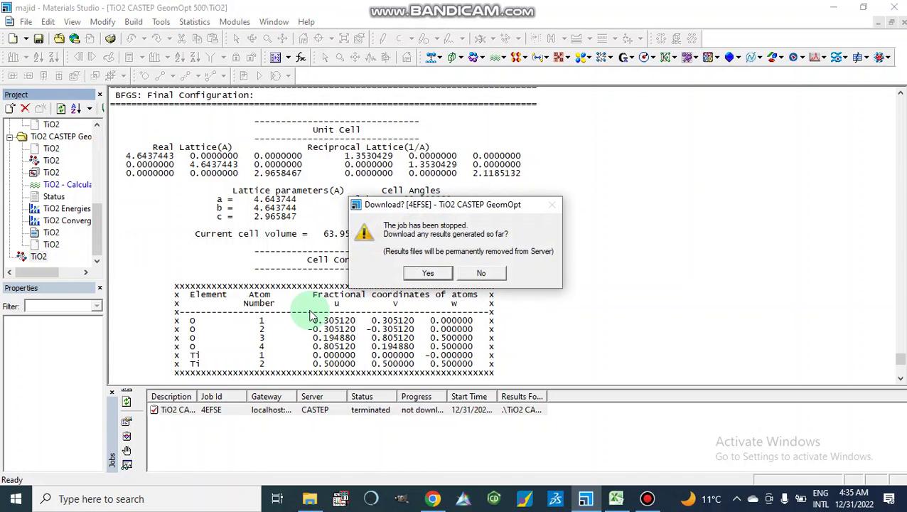
Download the results generated so far by the stopped job, dismiss the job completion notice and open the diagnostic log.
{"action": "left_click", "coordinate": [420, 280]}
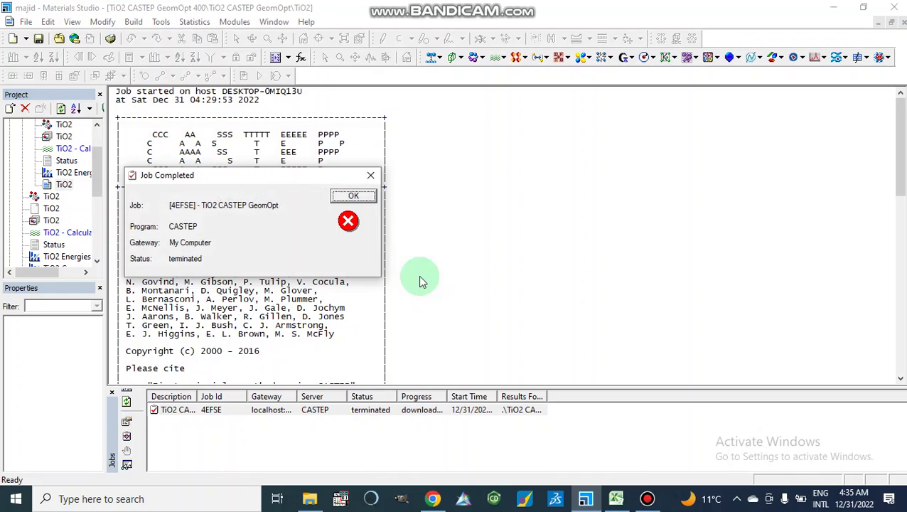
{"action": "left_click", "coordinate": [350, 191]}
{"action": "left_click", "coordinate": [347, 196]}
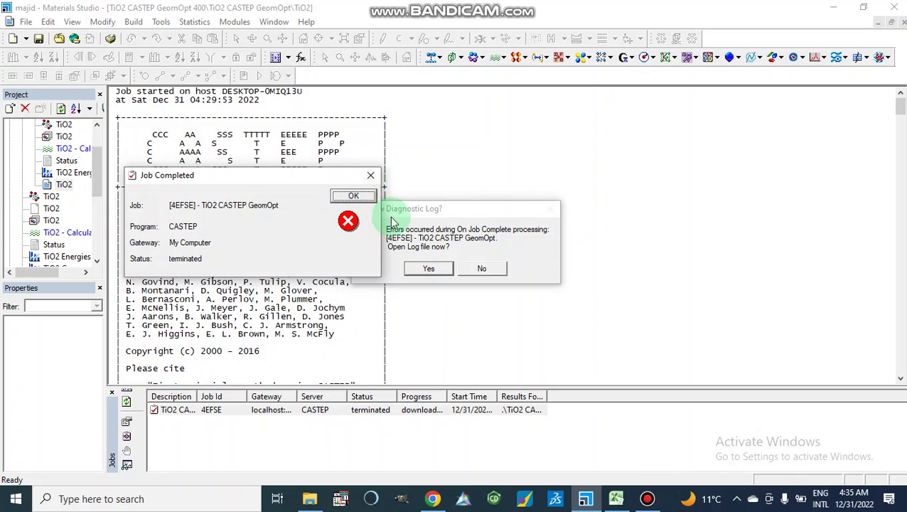
{"action": "left_click", "coordinate": [428, 268]}
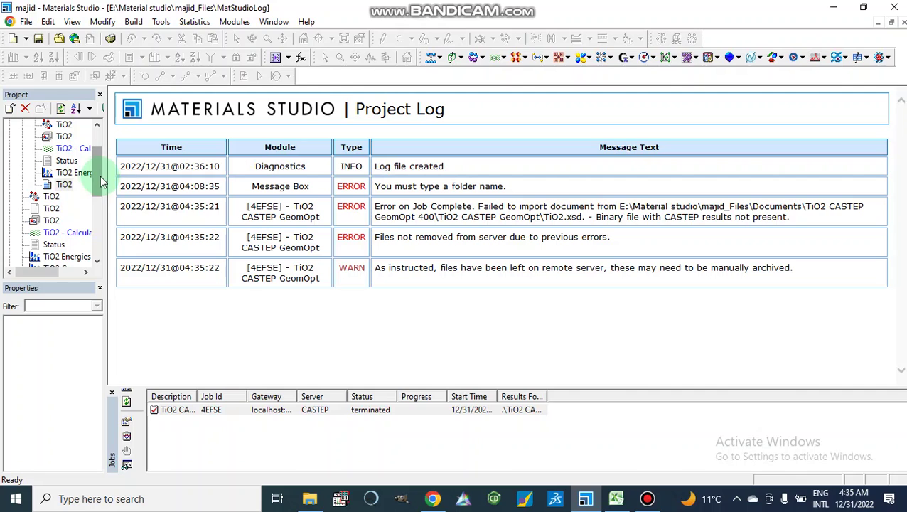
{"action": "left_click_drag", "start_coordinate": [95, 172], "coordinate": [40, 257]}
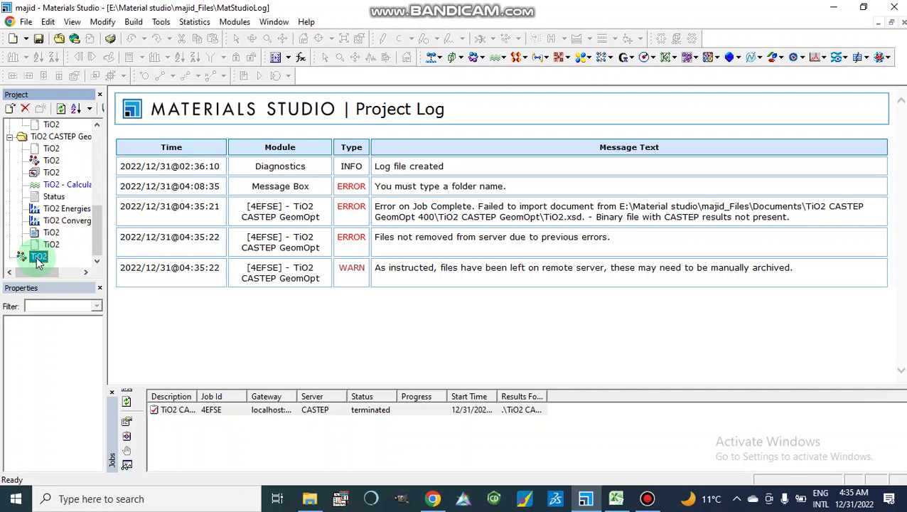
{"action": "left_click", "coordinate": [500, 56]}
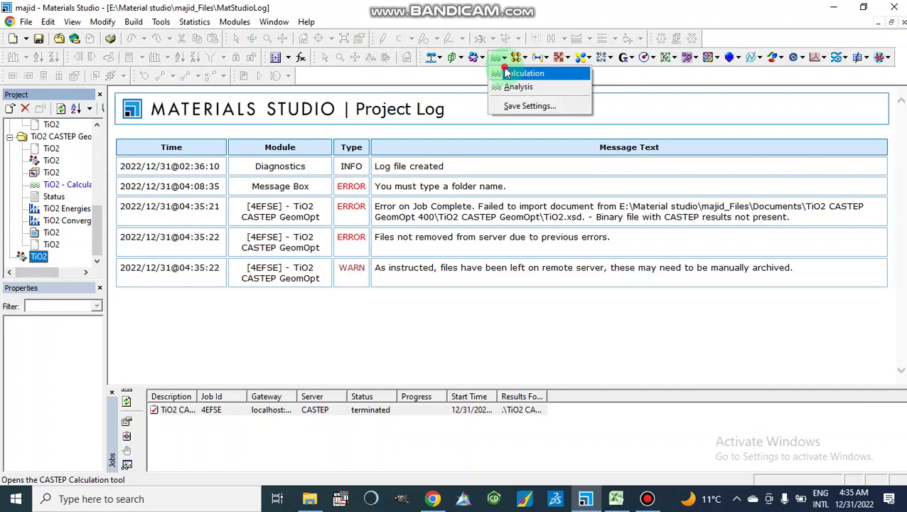
{"action": "left_click", "coordinate": [506, 73]}
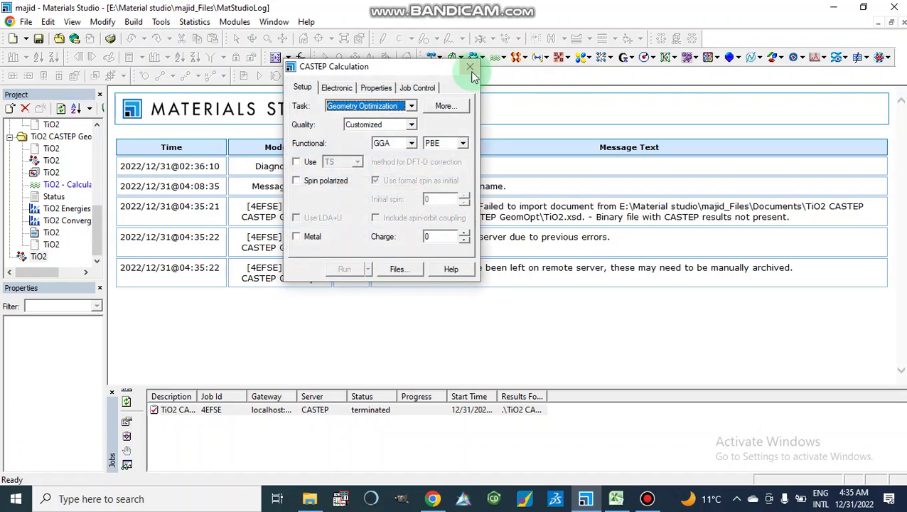
{"action": "left_click", "coordinate": [470, 66]}
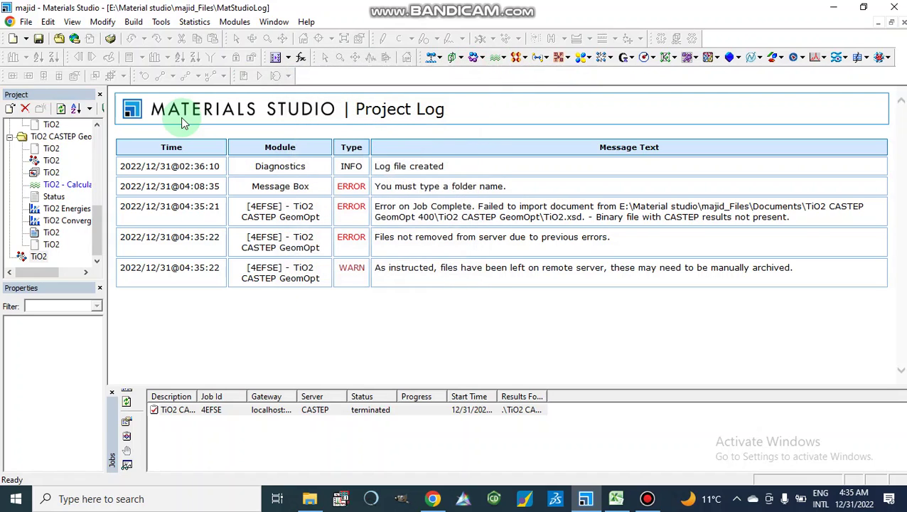
Close the project log and the TiO2 text output, and open the CASTEP calculation setup for the TiO2 structure.
{"action": "left_click", "coordinate": [903, 23]}
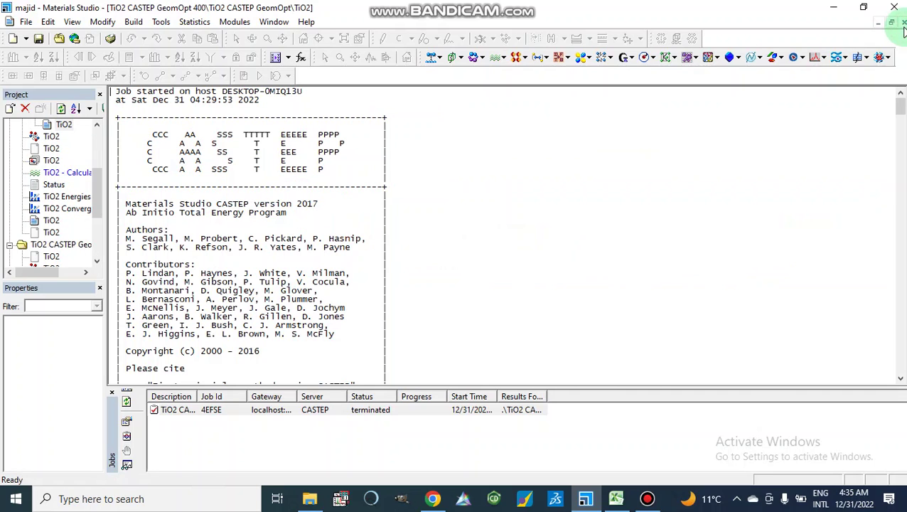
{"action": "left_click", "coordinate": [903, 23]}
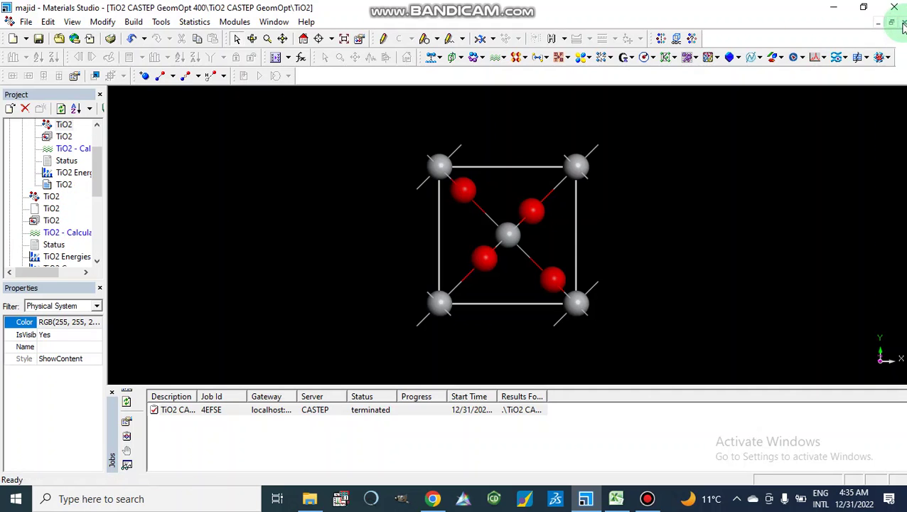
{"action": "left_click", "coordinate": [499, 58]}
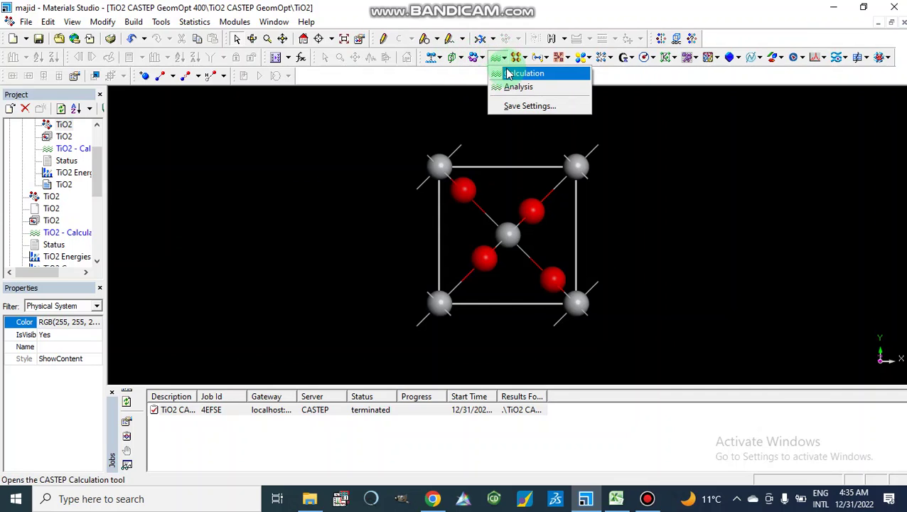
{"action": "left_click", "coordinate": [508, 75]}
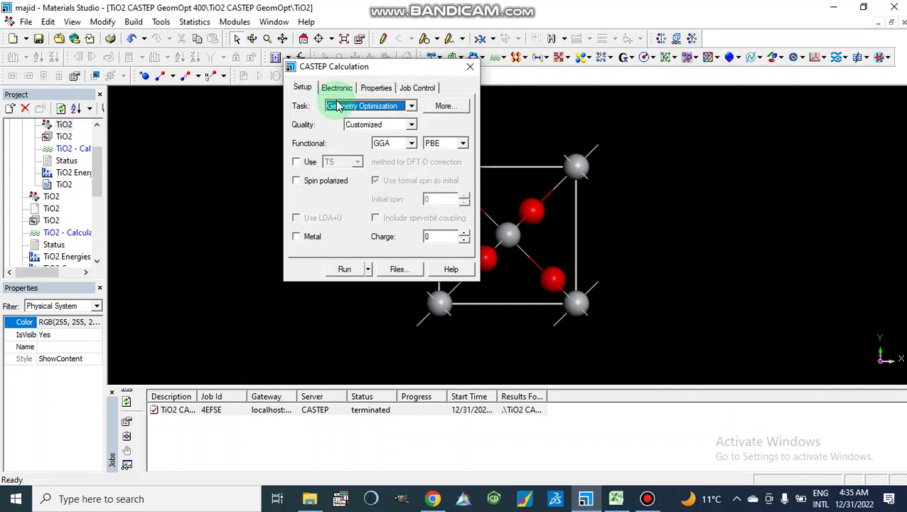
Set the custom energy cutoff to 450 eV in the CASTEP electronic options.
{"action": "left_click", "coordinate": [336, 89]}
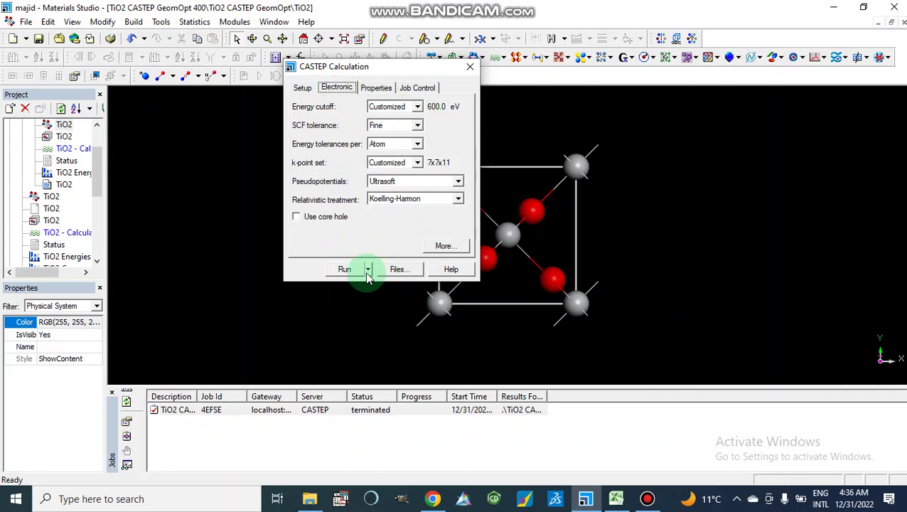
{"action": "left_click", "coordinate": [442, 247]}
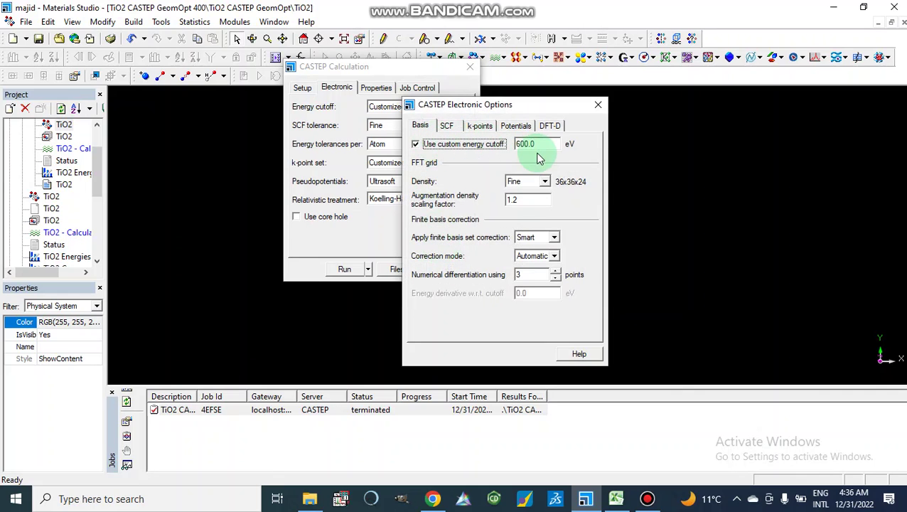
{"action": "left_click_drag", "start_coordinate": [542, 143], "coordinate": [494, 147]}
{"action": "type", "text": "450"}
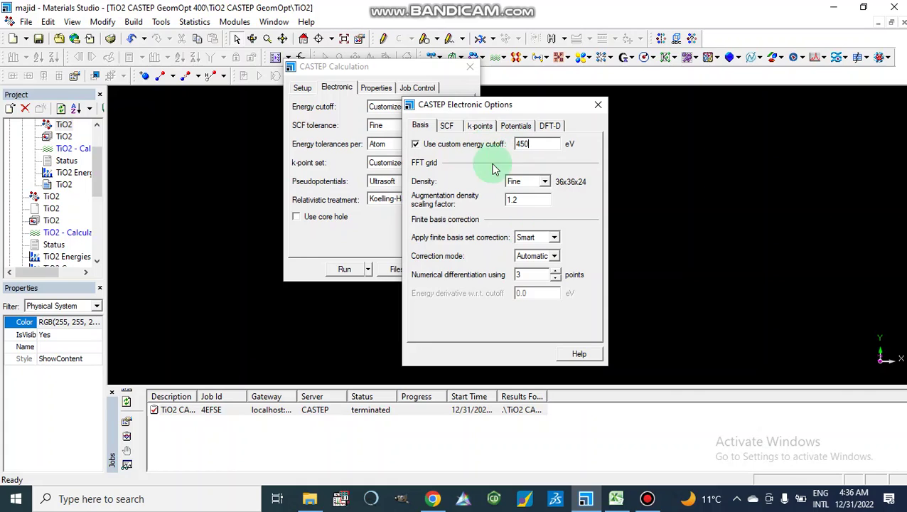
Set the custom Monkhorst-Pack k-point grid to 9 x 9 x 14, recheck the basis settings and close the electronic options.
{"action": "left_click", "coordinate": [477, 127]}
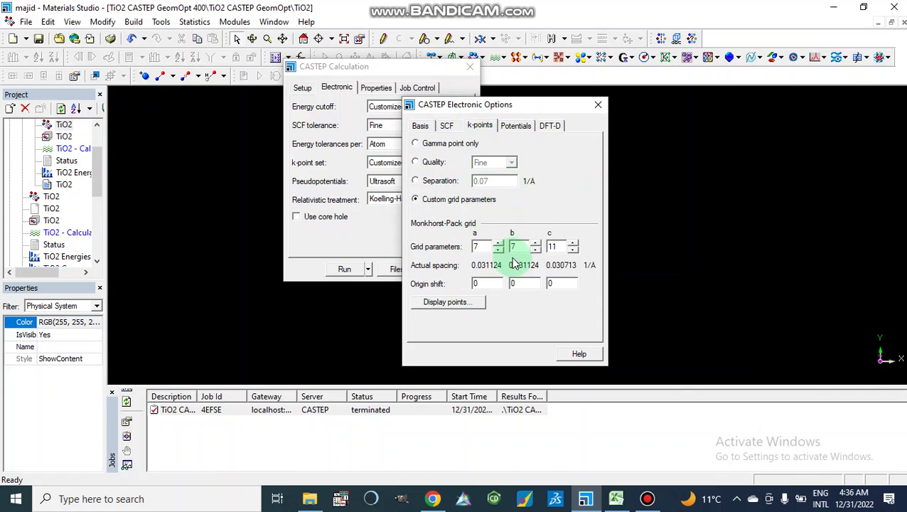
{"action": "left_click", "coordinate": [481, 247]}
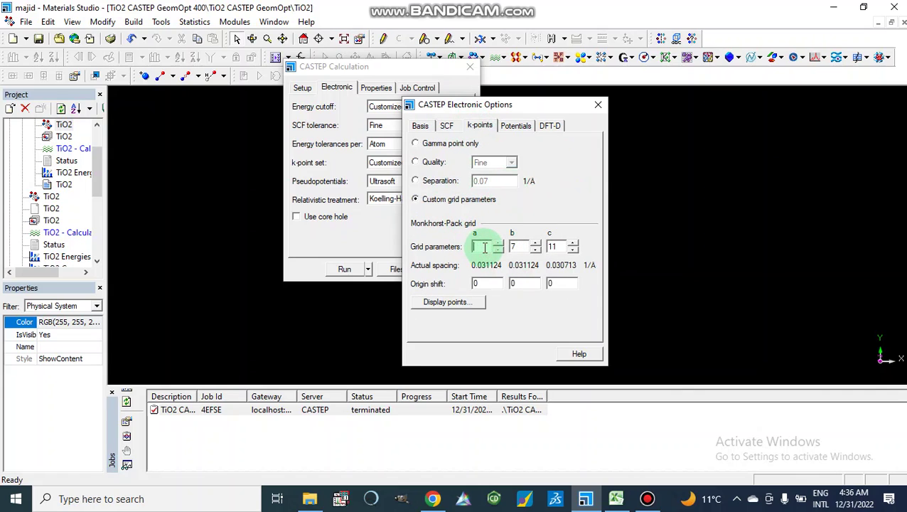
{"action": "type", "text": "9"}
{"action": "left_click", "coordinate": [515, 247]}
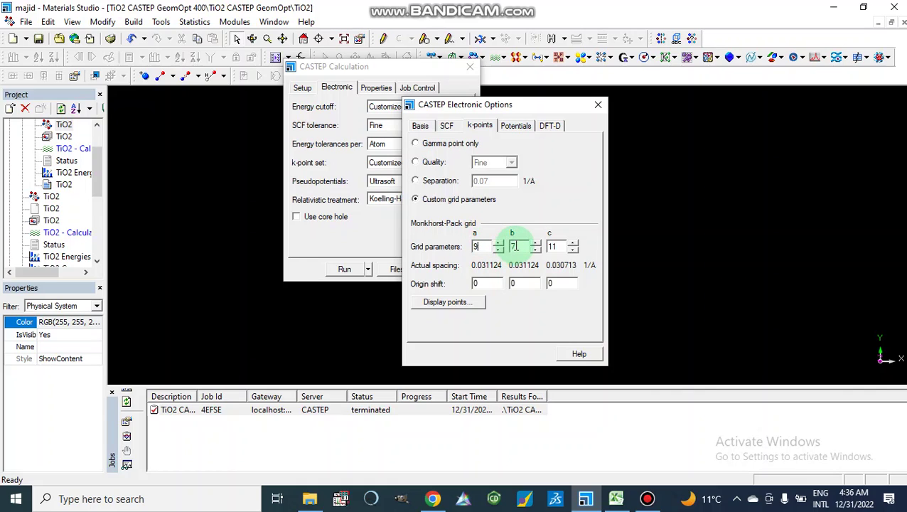
{"action": "left_click", "coordinate": [515, 247]}
{"action": "type", "text": "9"}
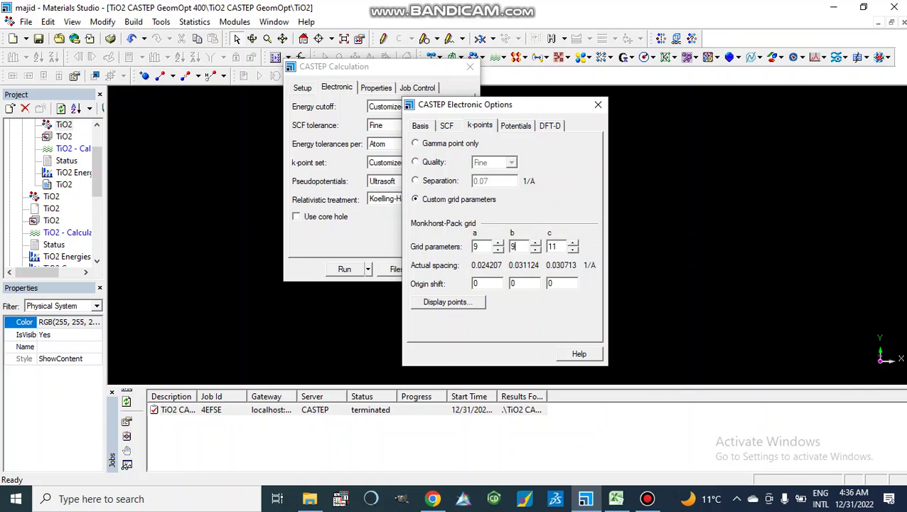
{"action": "left_click", "coordinate": [555, 246]}
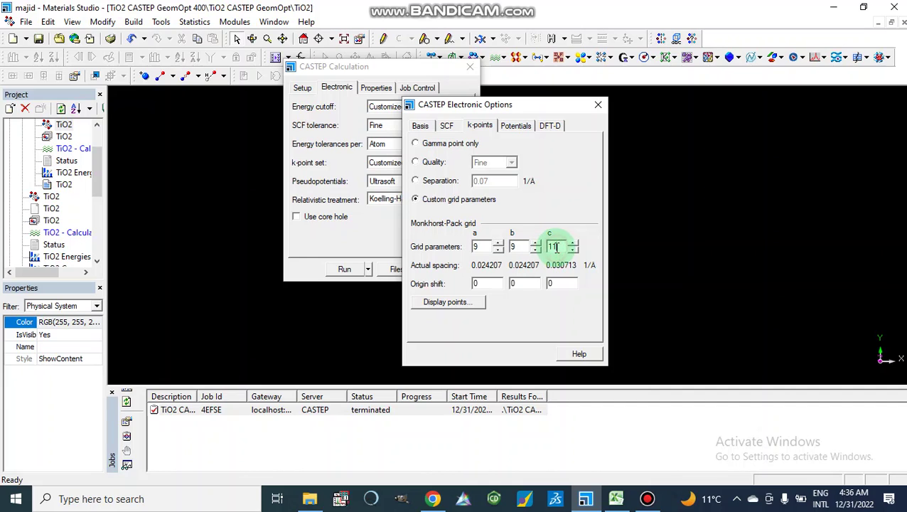
{"action": "type", "text": "1"}
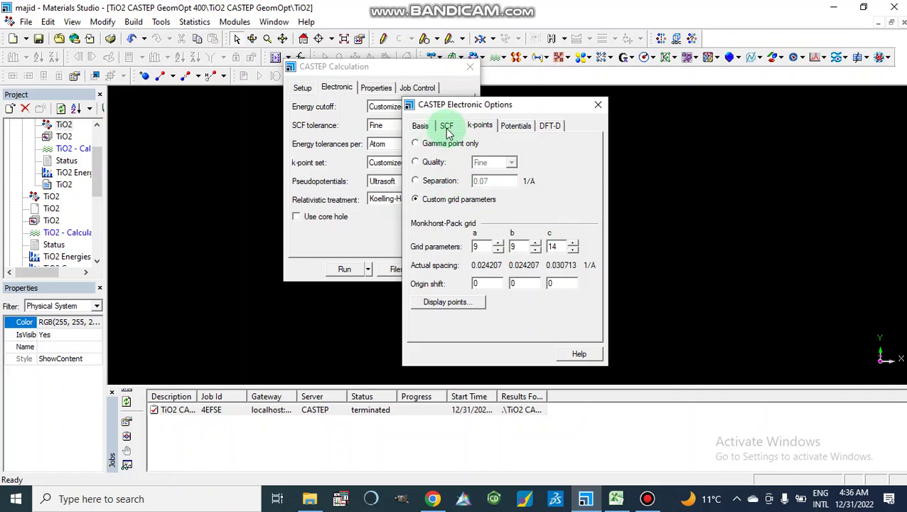
{"action": "left_click", "coordinate": [420, 125]}
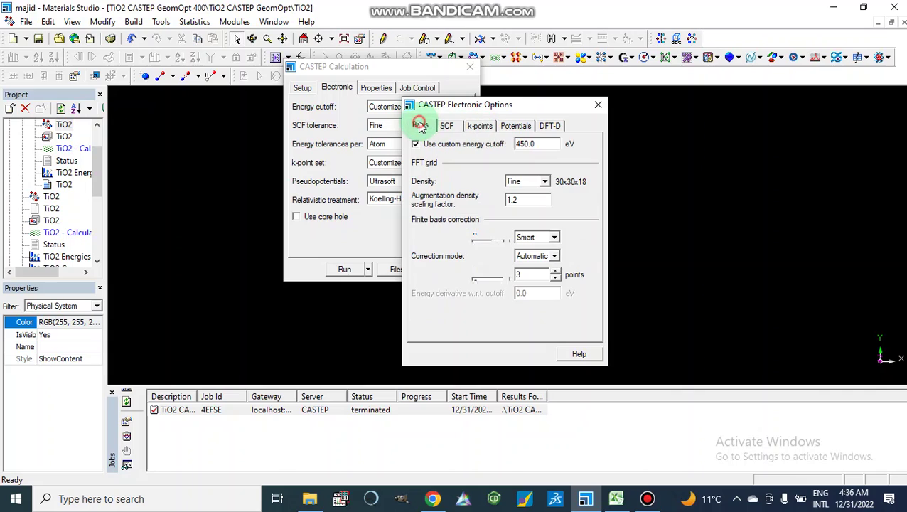
{"action": "left_click", "coordinate": [476, 126]}
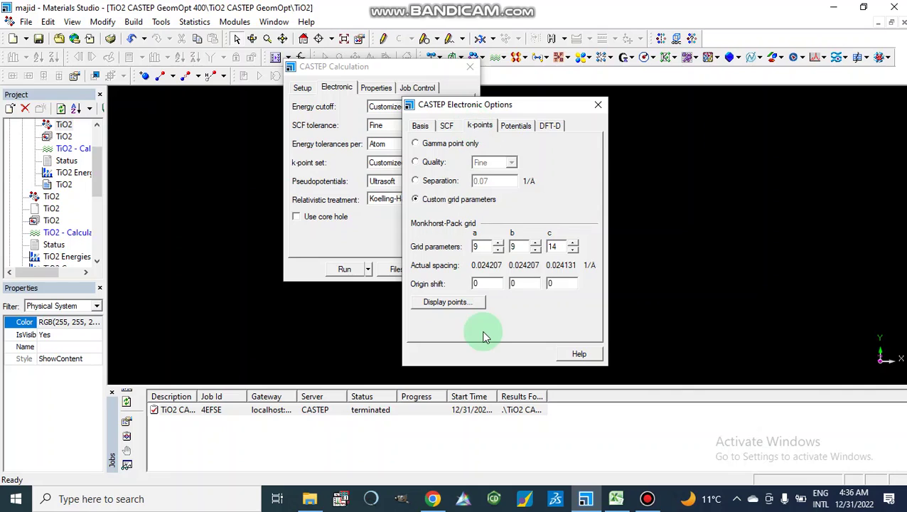
{"action": "left_click", "coordinate": [598, 104]}
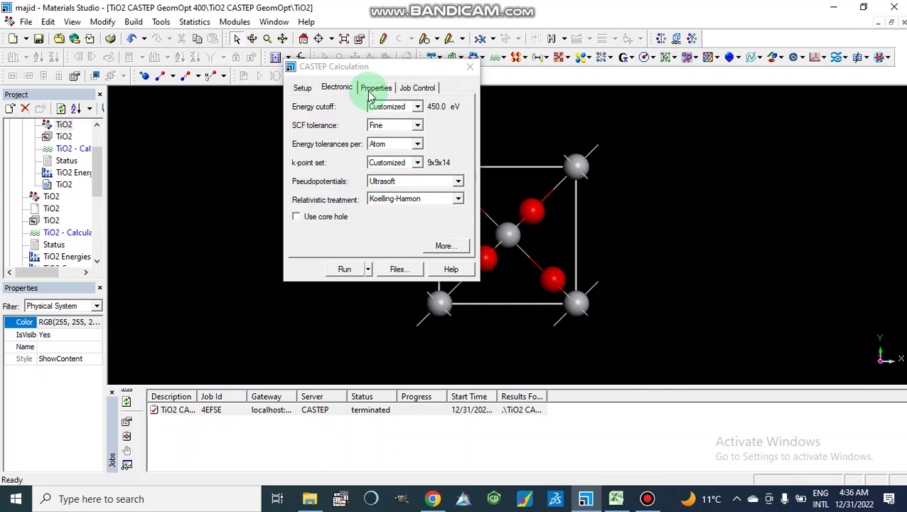
Review the job control, properties and setup options, and run the TiO2 CASTEP geometry optimization, closing the calculation dialog.
{"action": "left_click", "coordinate": [418, 88]}
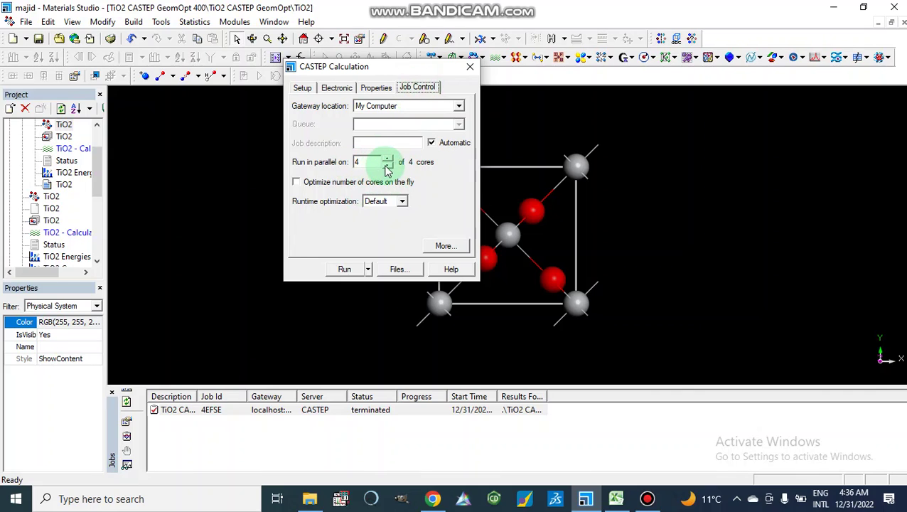
{"action": "left_click", "coordinate": [370, 91]}
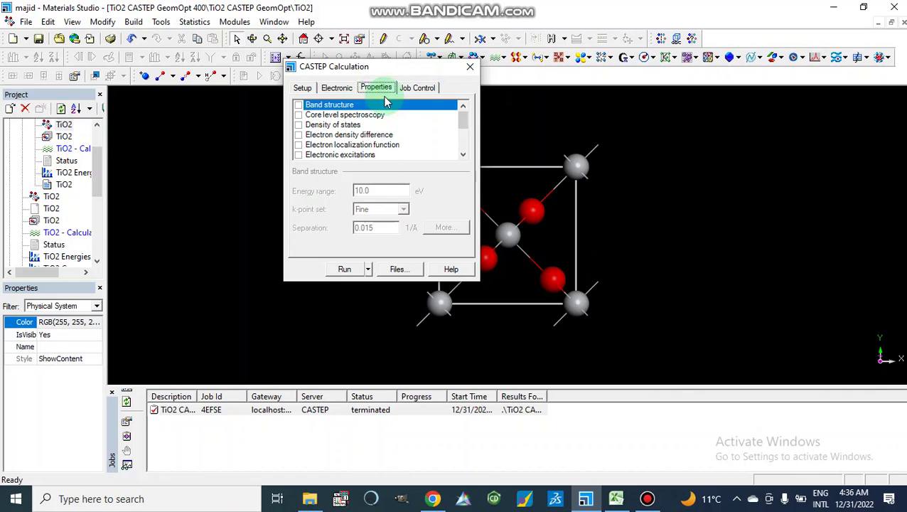
{"action": "left_click_drag", "start_coordinate": [463, 125], "coordinate": [466, 65]}
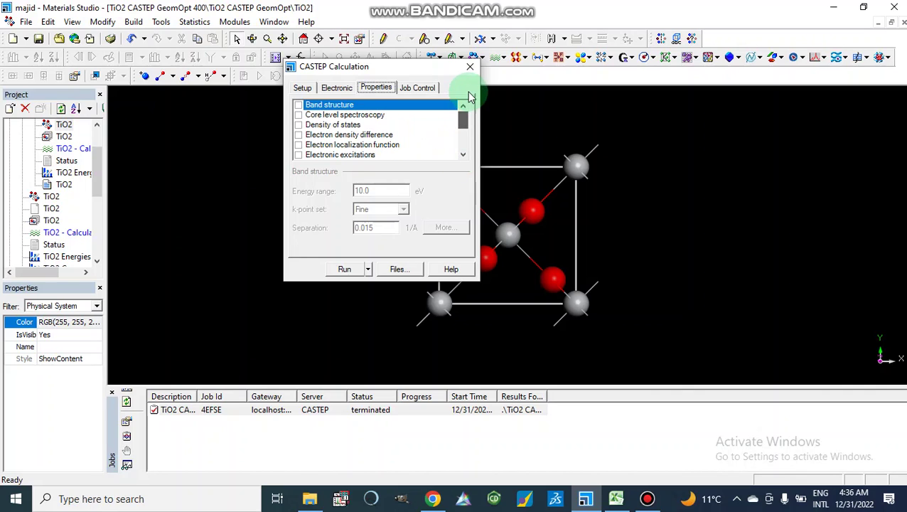
{"action": "left_click", "coordinate": [302, 89]}
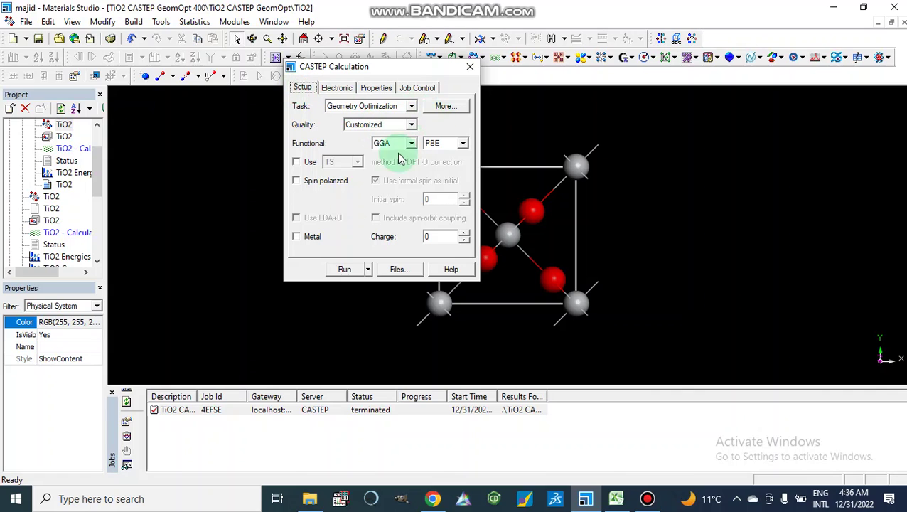
{"action": "left_click", "coordinate": [344, 270]}
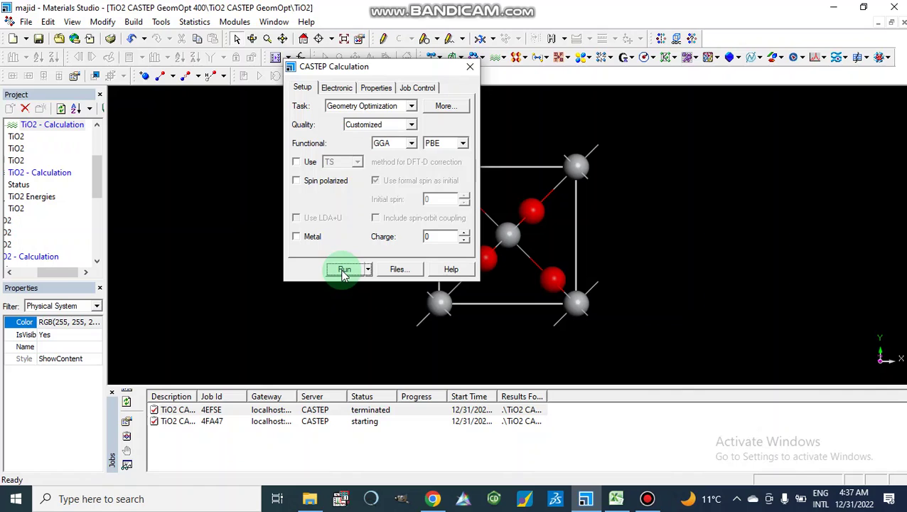
{"action": "left_click", "coordinate": [470, 70]}
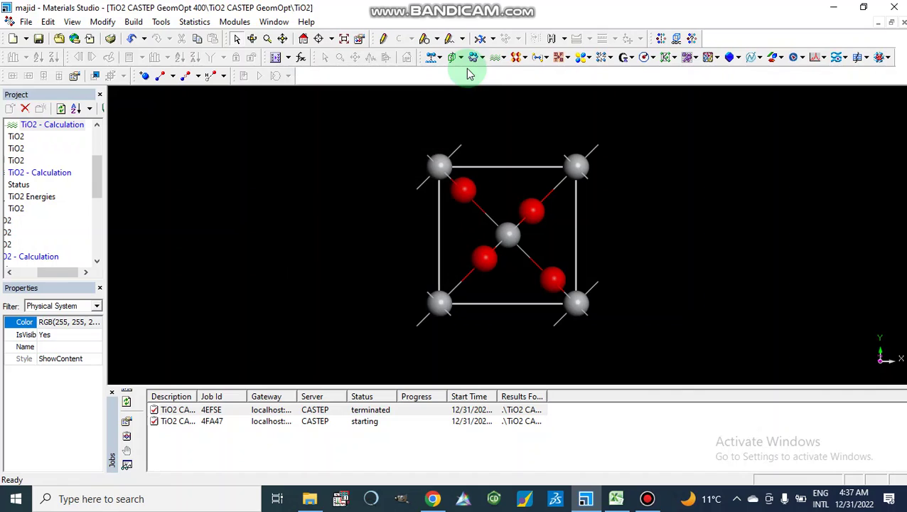
{"action": "left_click", "coordinate": [416, 221]}
{"action": "scroll", "coordinate": [415, 221], "scroll_direction": "down", "scroll_amount": 4}
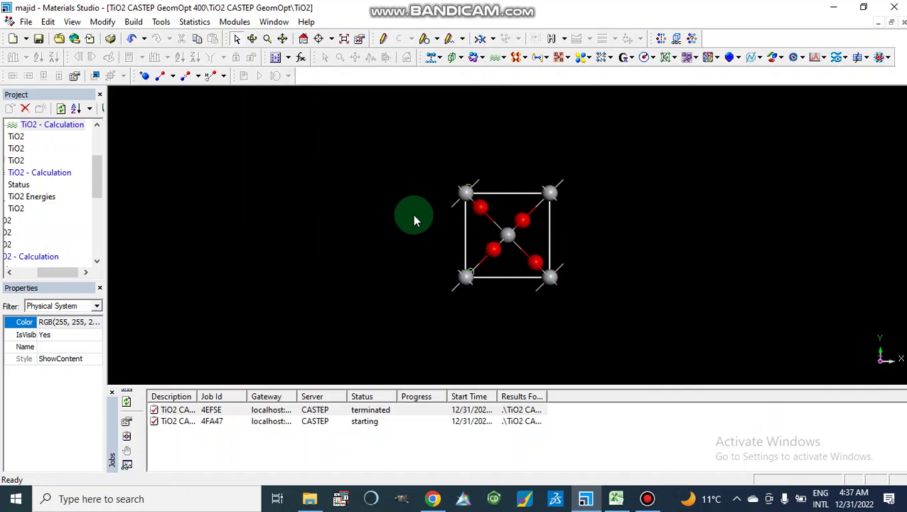